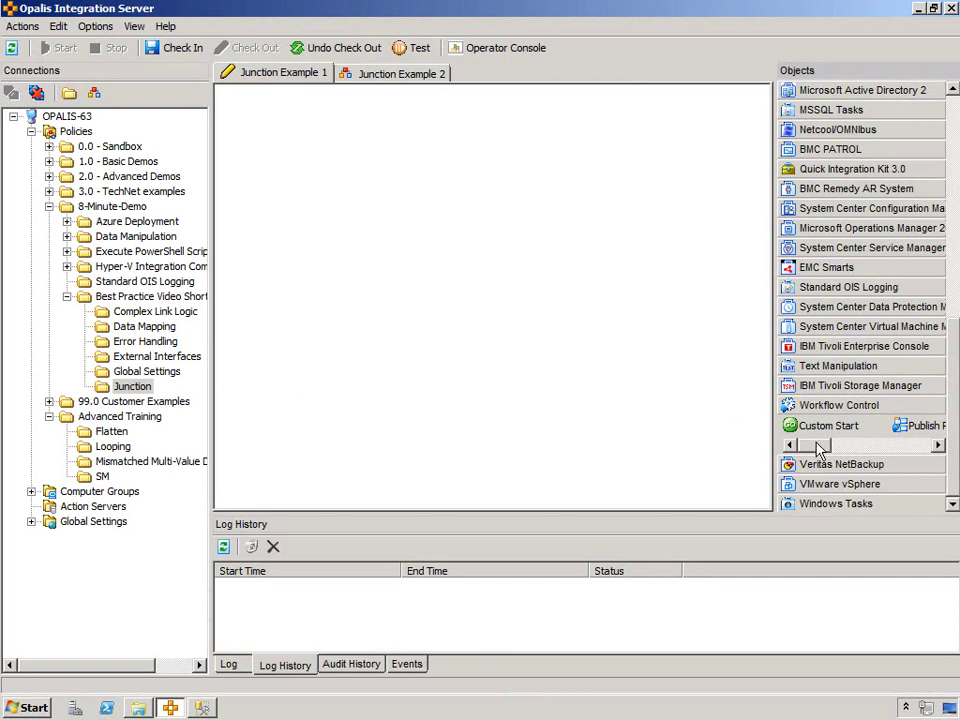
# - Drag a Junction from Workflow Control onto the canvas and glance at its properties
pyautogui.moveTo(823, 446); pyautogui.dragTo(412, 248)
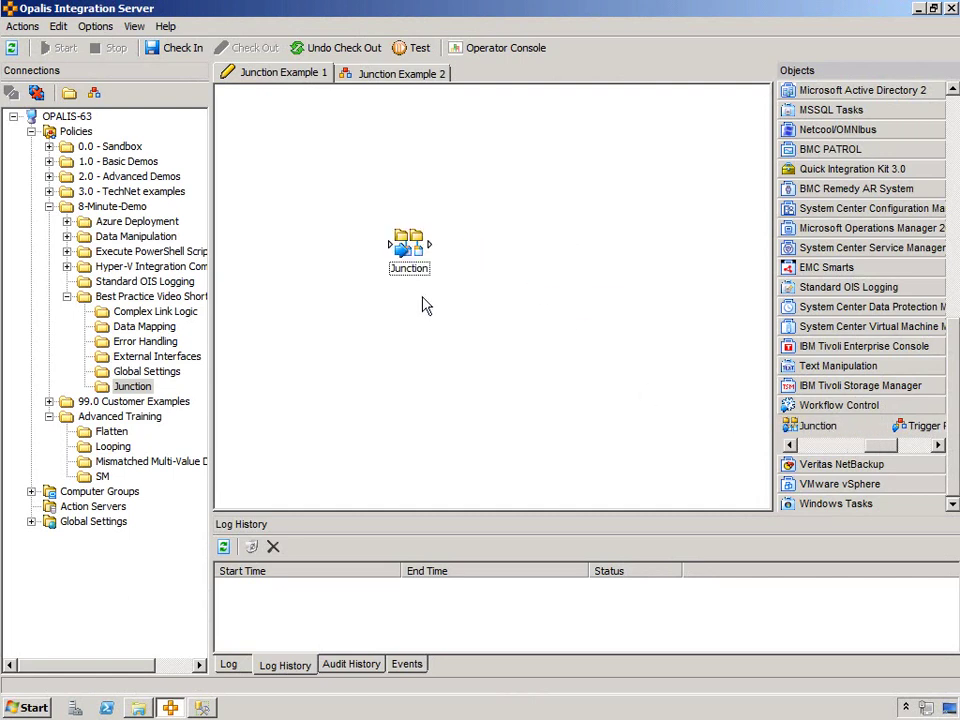
pyautogui.doubleClick(406, 245)
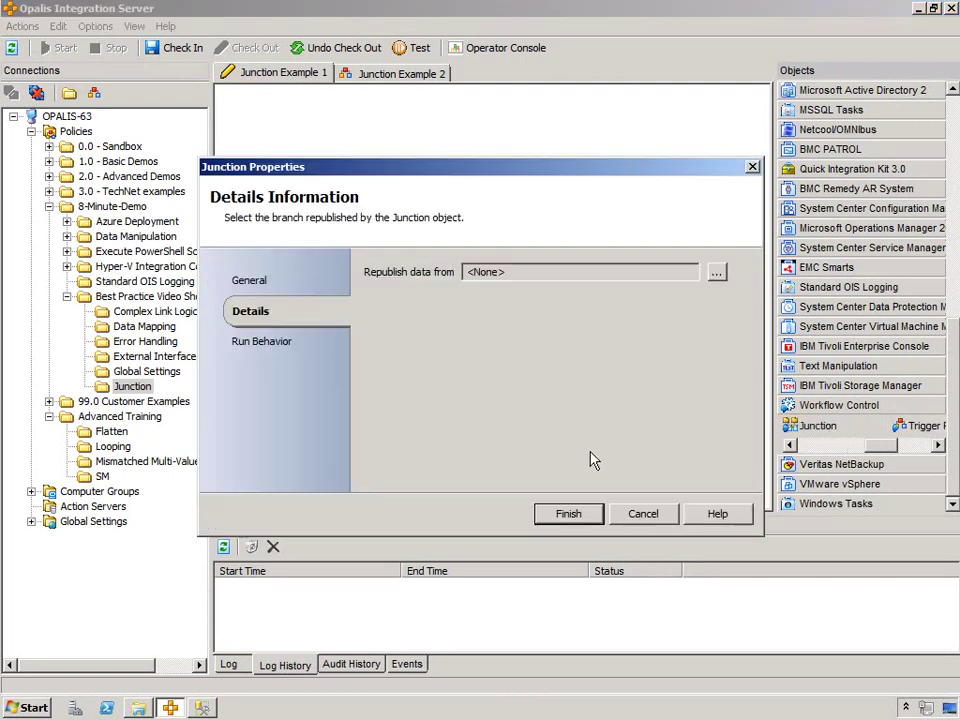
pyautogui.click(643, 514)
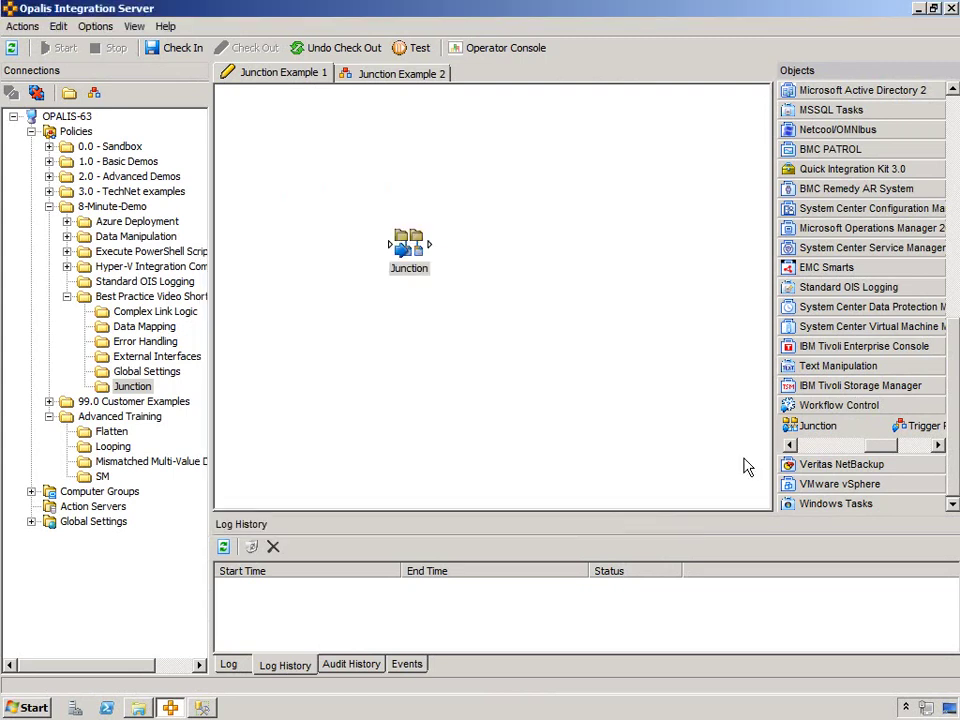
# - Check the Junction's republish source picker, leave it at <None>, and move the Junction toward the centre
pyautogui.doubleClick(412, 247)
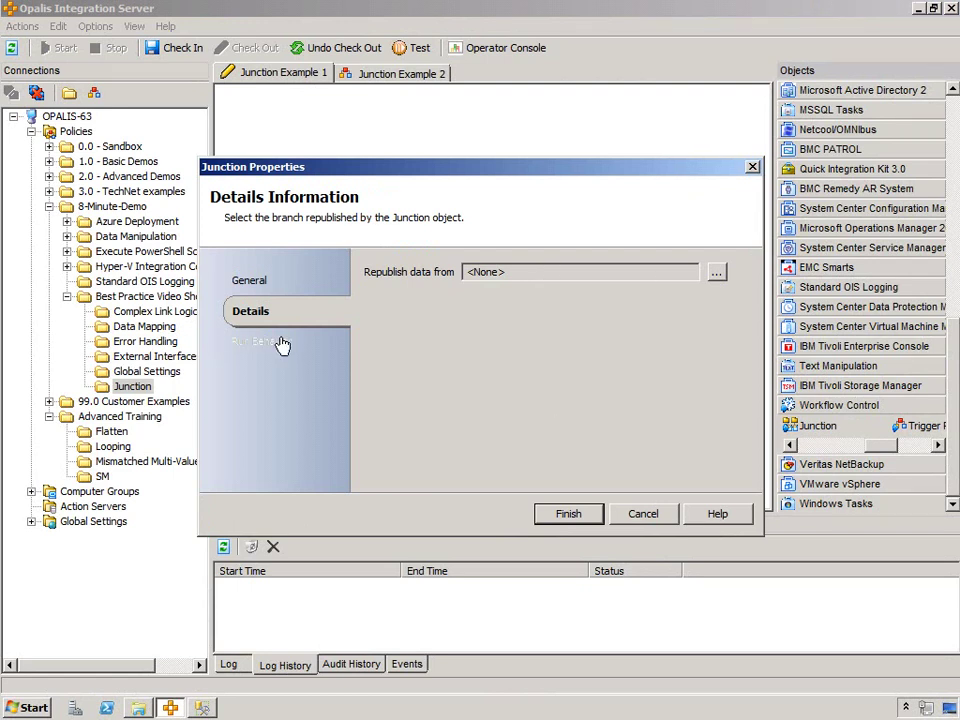
pyautogui.click(714, 273)
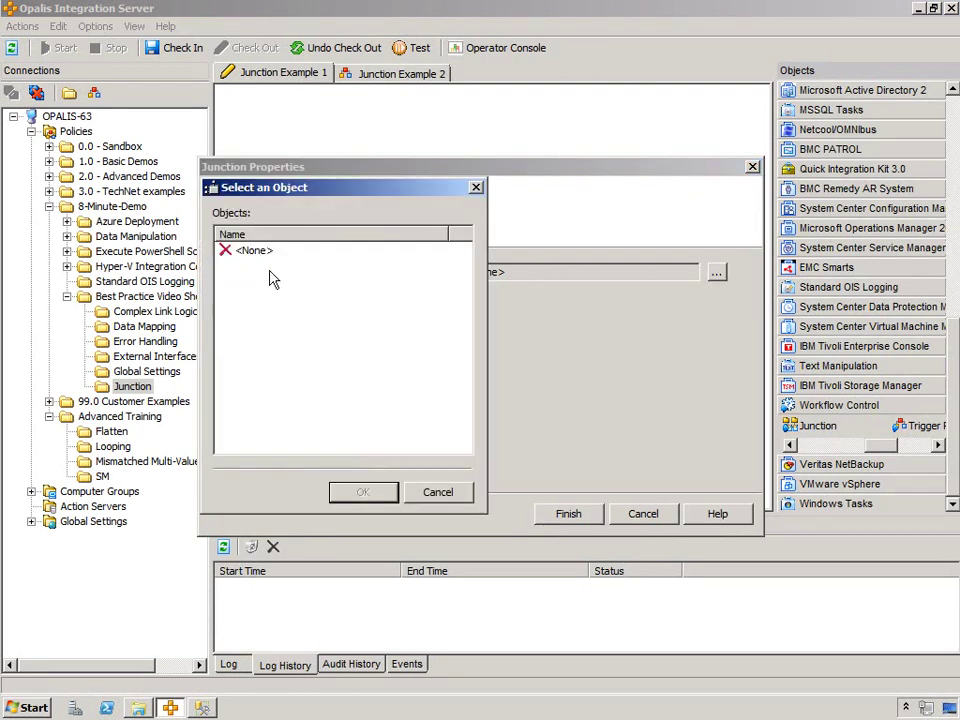
pyautogui.click(436, 496)
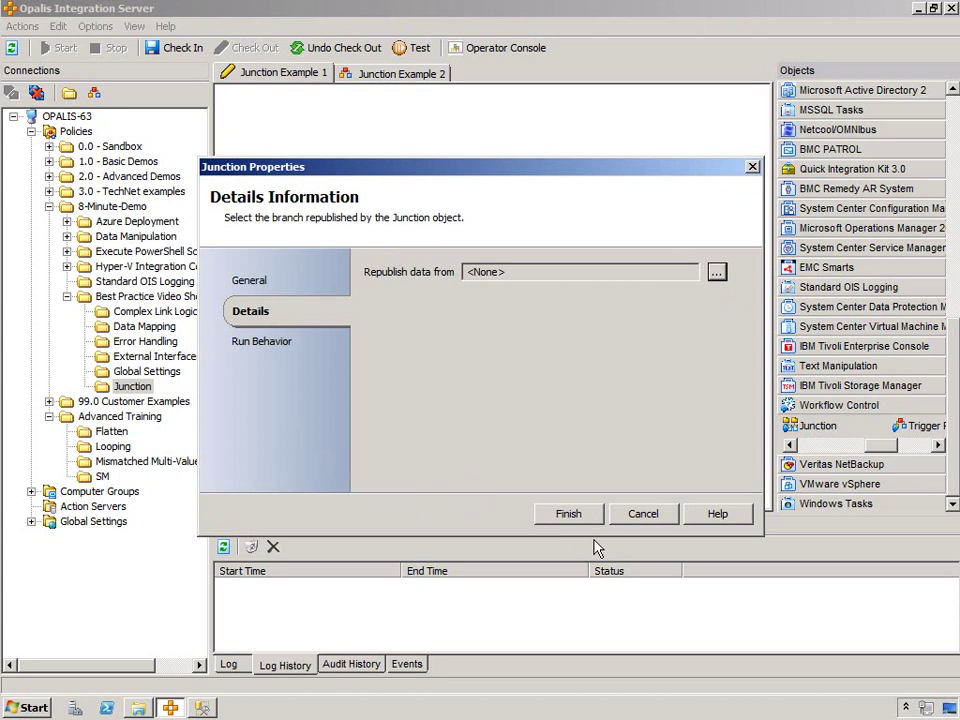
pyautogui.click(640, 518)
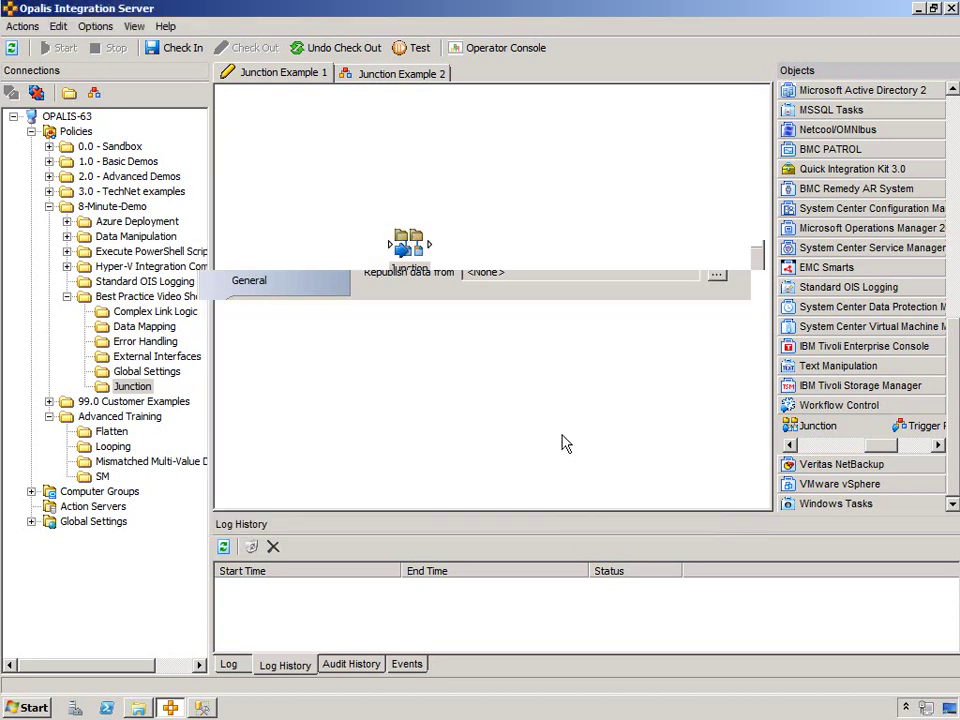
pyautogui.moveTo(431, 259); pyautogui.dragTo(489, 270)
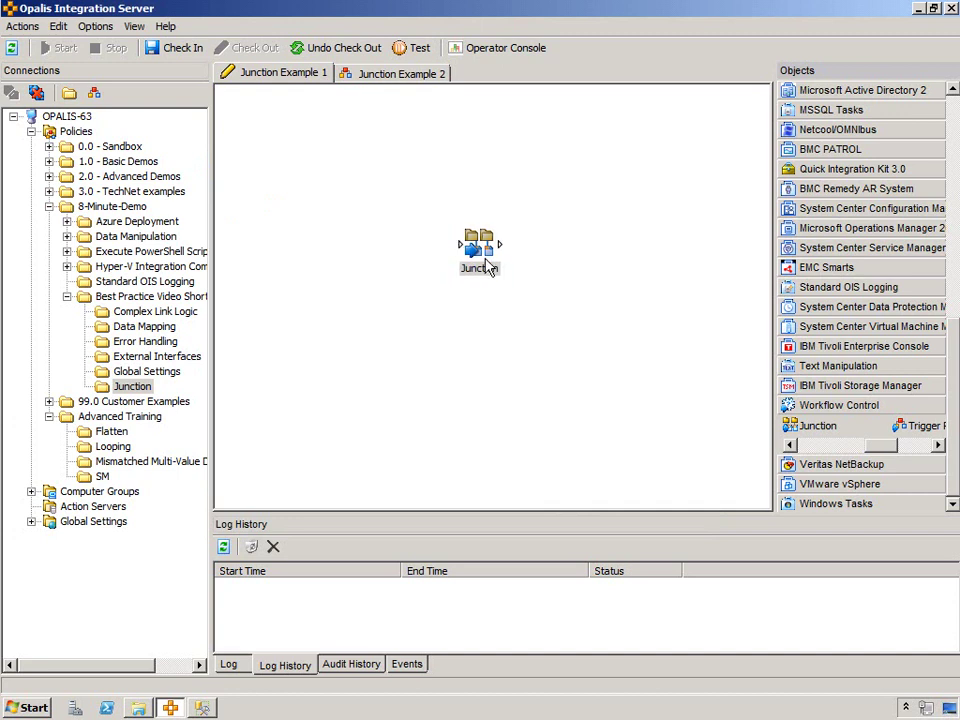
pyautogui.click(489, 270)
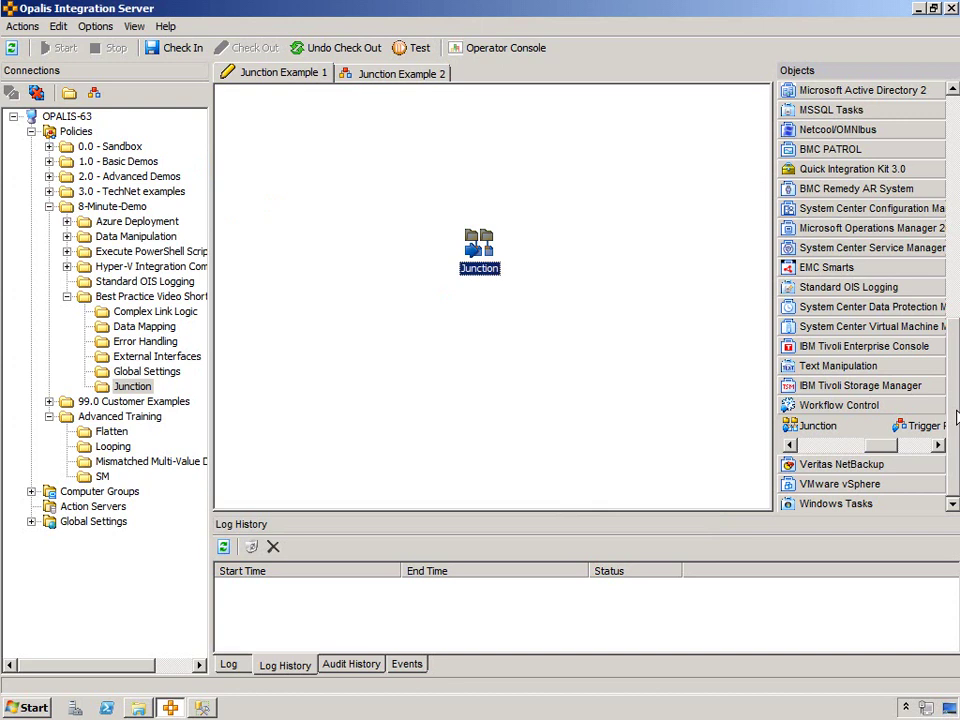
# - Place Custom Start left of the Junction and a Run Program from the System category
pyautogui.click(839, 405)
pyautogui.moveTo(813, 425); pyautogui.dragTo(268, 242)
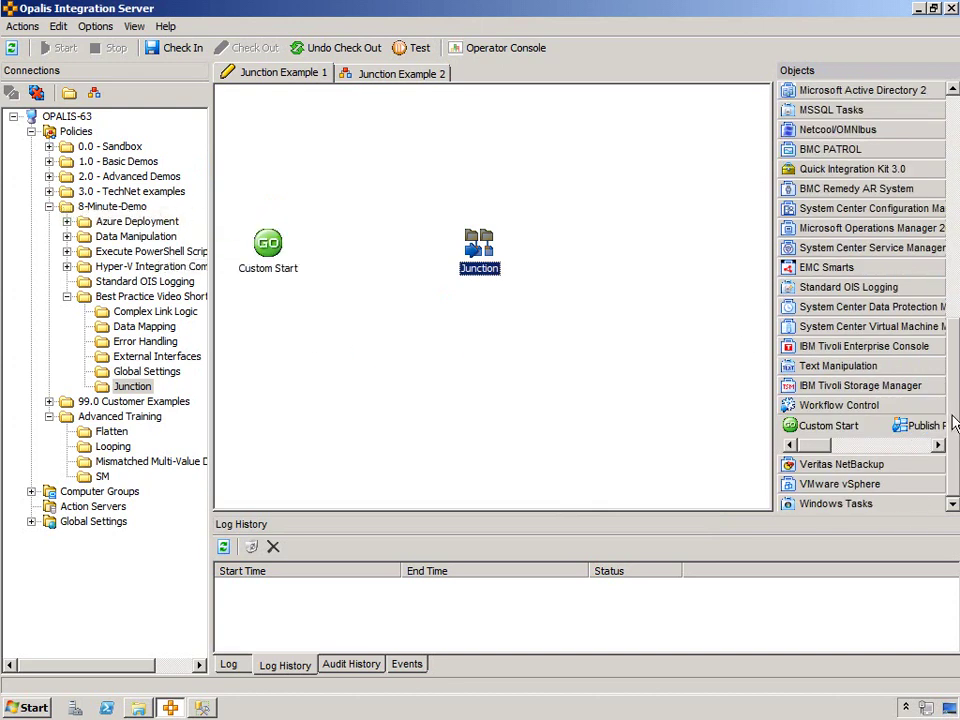
pyautogui.click(876, 135)
pyautogui.click(891, 137)
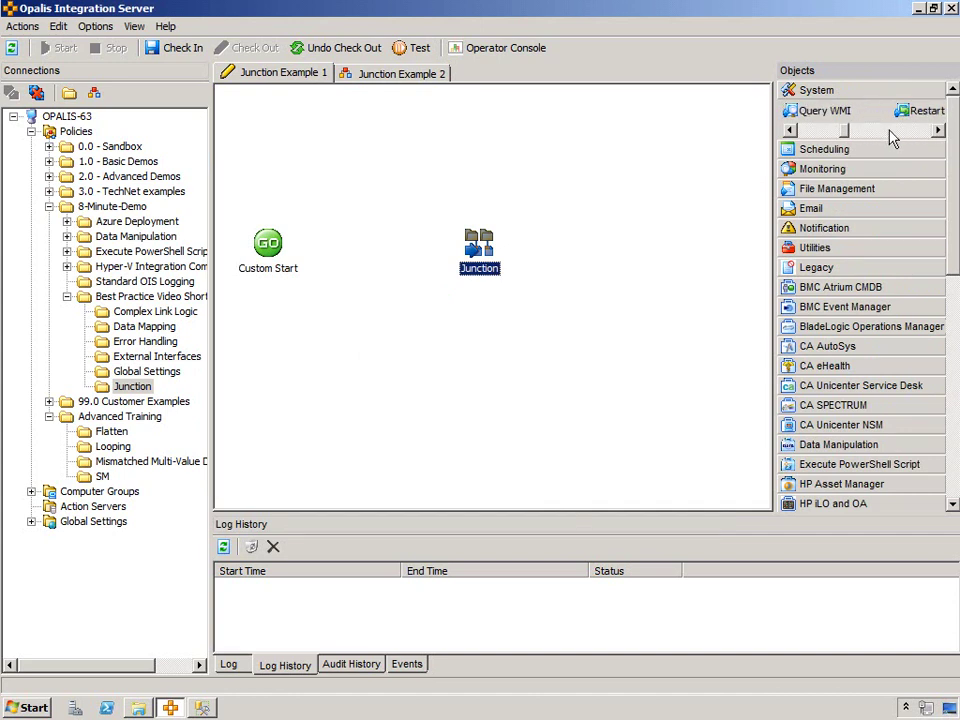
pyautogui.click(897, 135)
pyautogui.click(876, 132)
pyautogui.moveTo(920, 110); pyautogui.dragTo(324, 320)
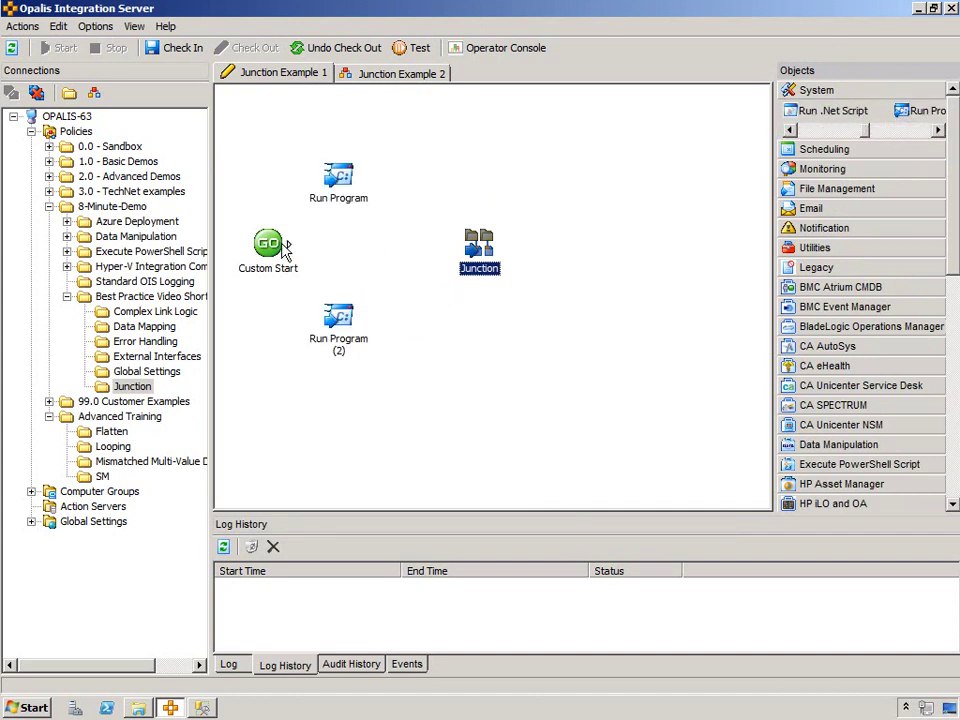
# - Link Custom Start to both Run Programs, both into the Junction, and add Send Platform Event beside it
pyautogui.moveTo(283, 241); pyautogui.dragTo(336, 178)
pyautogui.moveTo(287, 242); pyautogui.dragTo(336, 318)
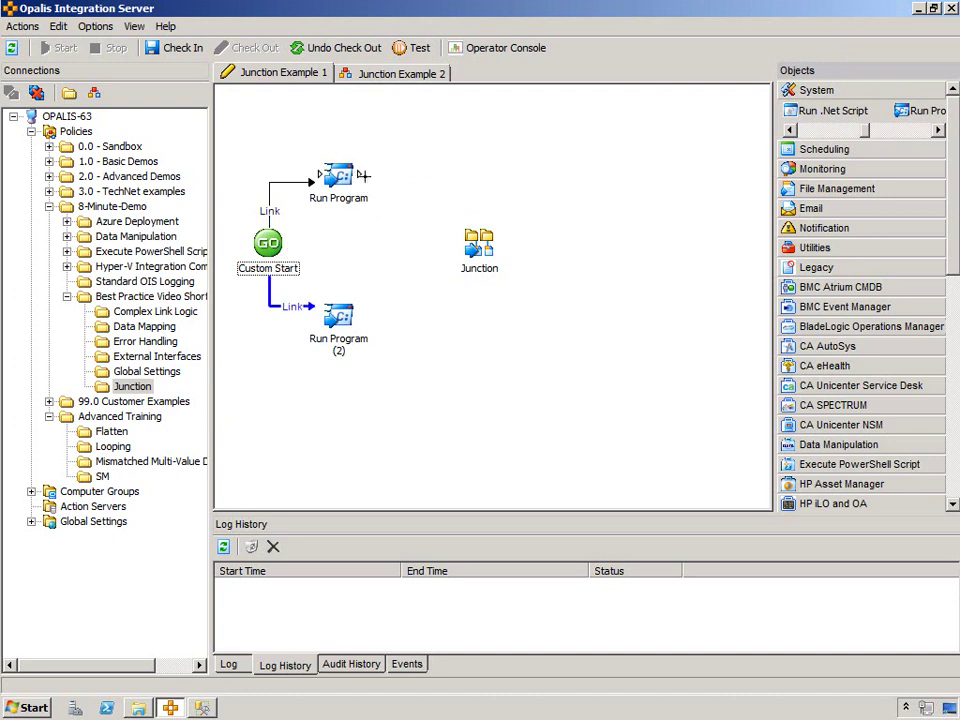
pyautogui.moveTo(363, 176); pyautogui.dragTo(477, 246)
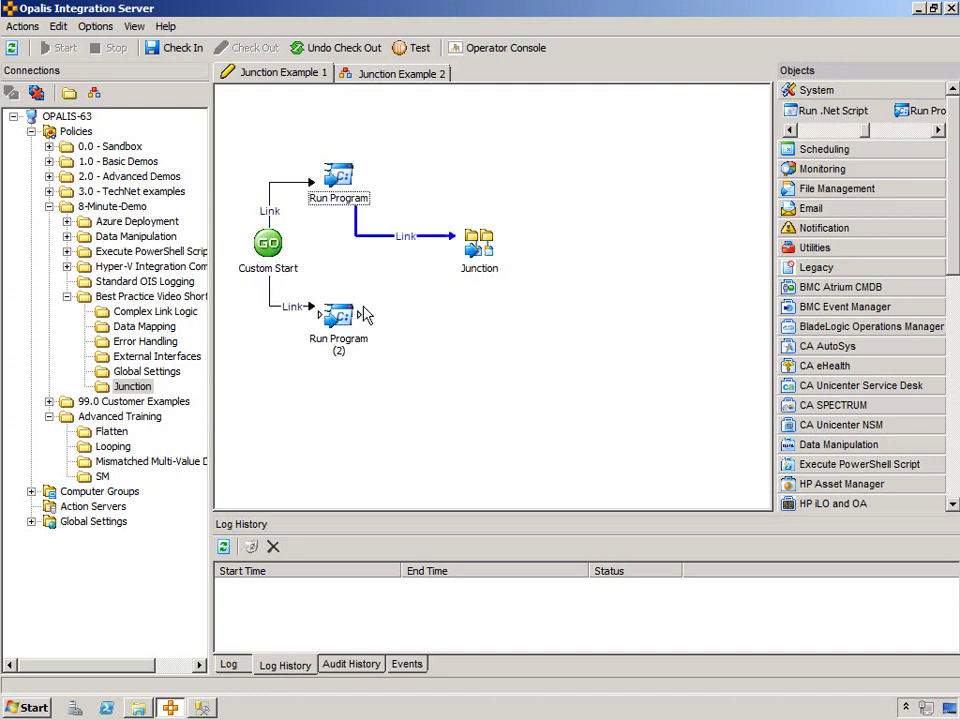
pyautogui.moveTo(358, 315); pyautogui.dragTo(477, 250)
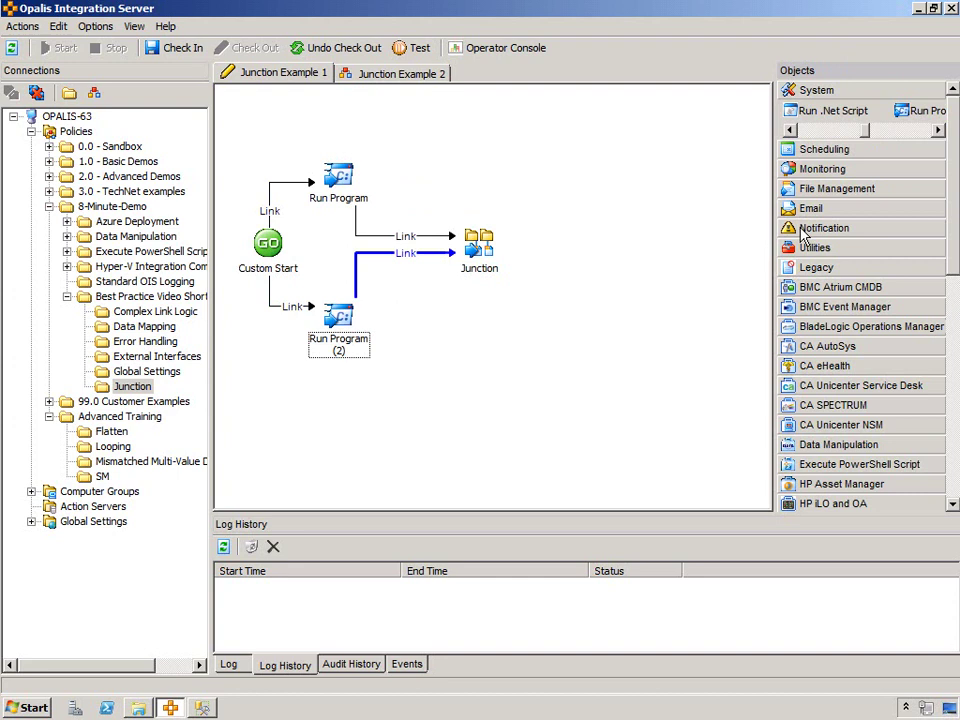
pyautogui.click(803, 229)
pyautogui.moveTo(935, 211); pyautogui.dragTo(553, 248)
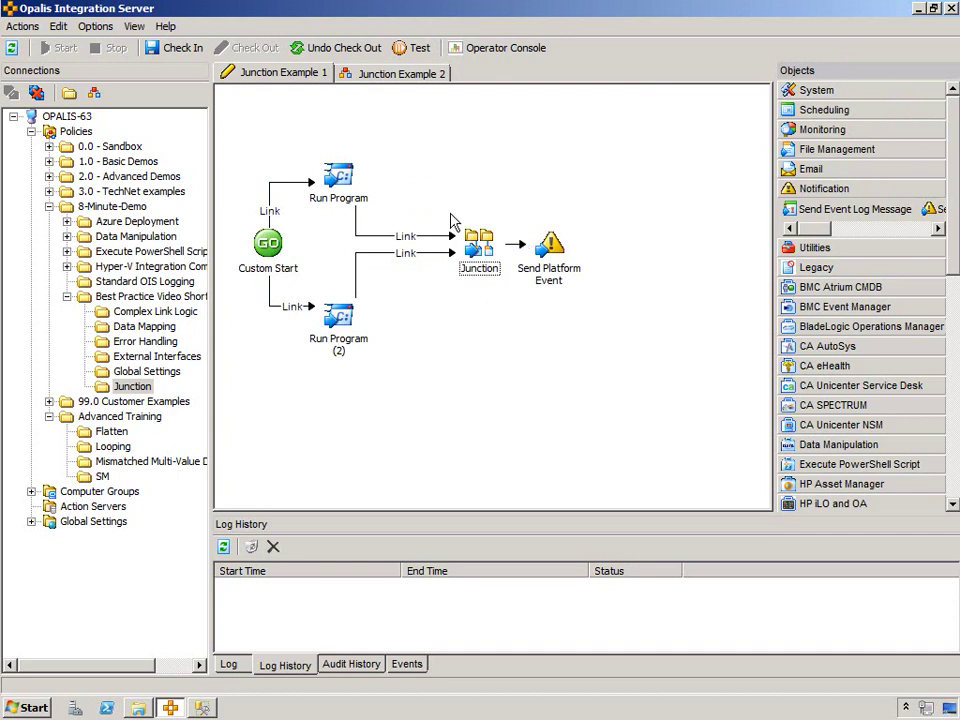
pyautogui.doubleClick(478, 243)
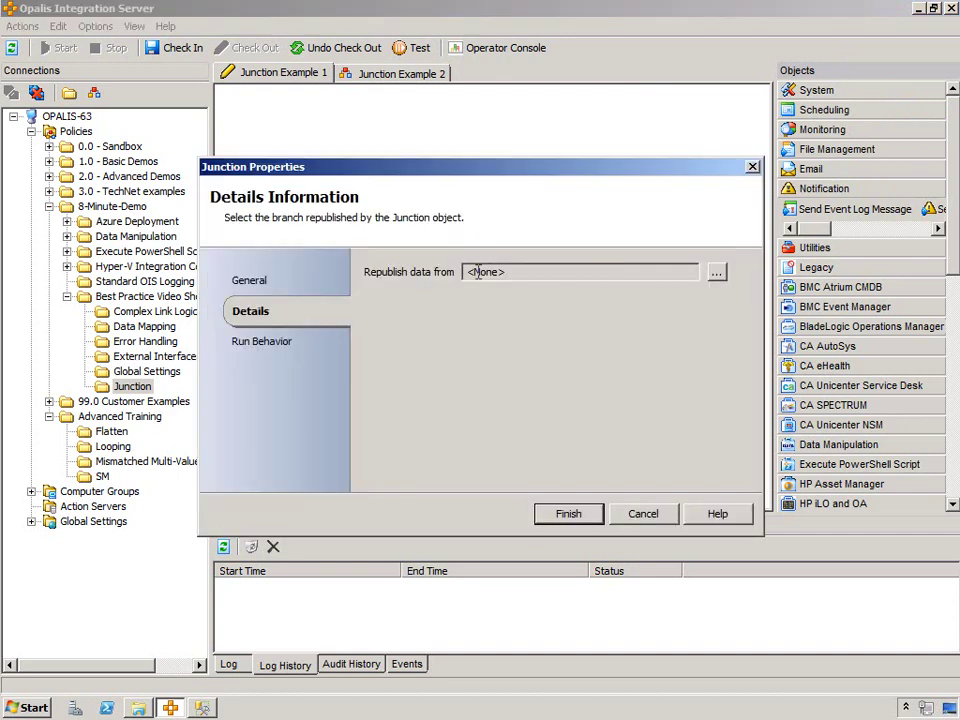
pyautogui.click(716, 273)
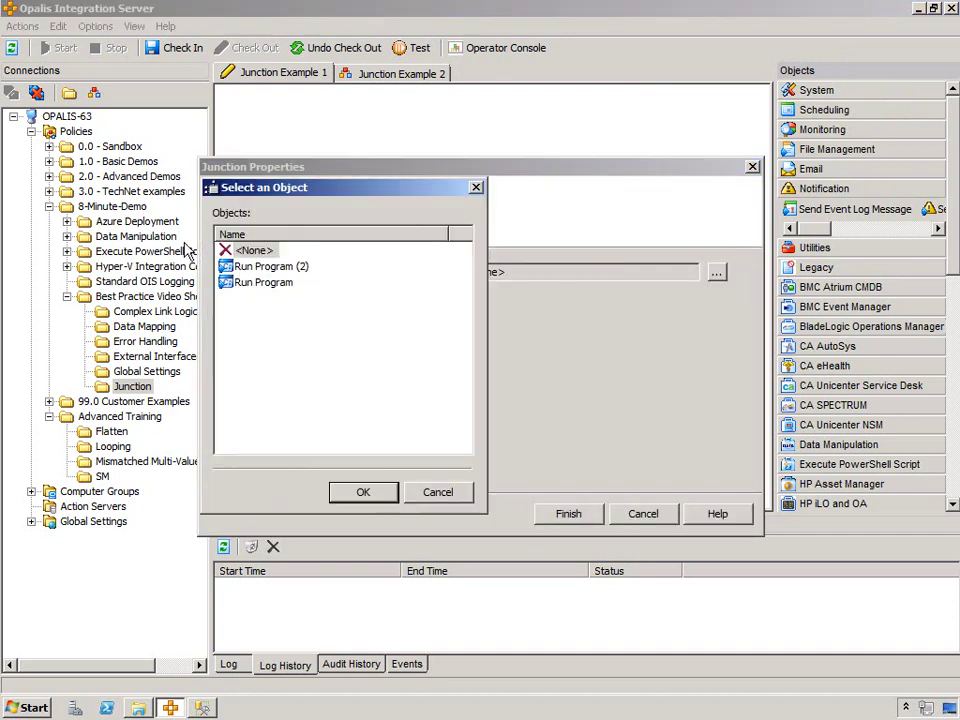
pyautogui.click(263, 283)
pyautogui.click(295, 268)
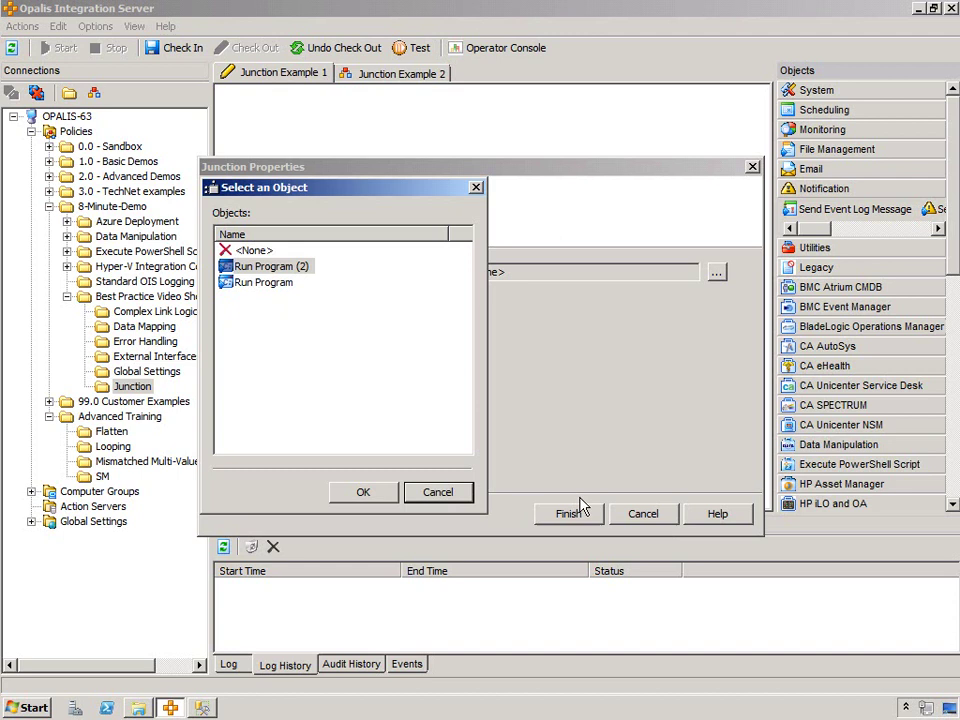
pyautogui.click(427, 491)
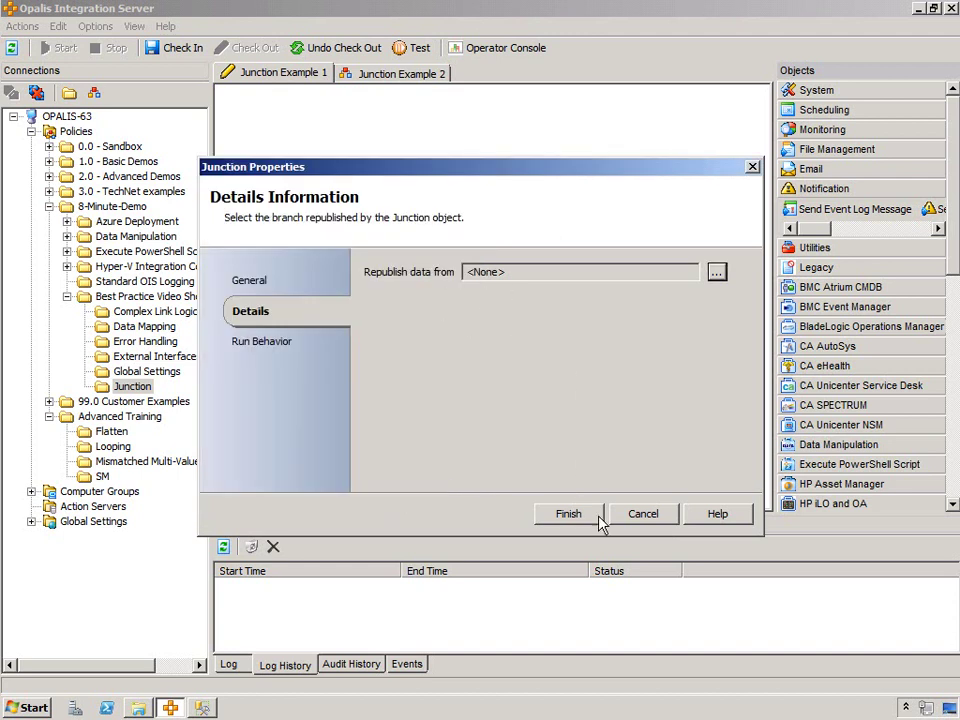
pyautogui.click(638, 514)
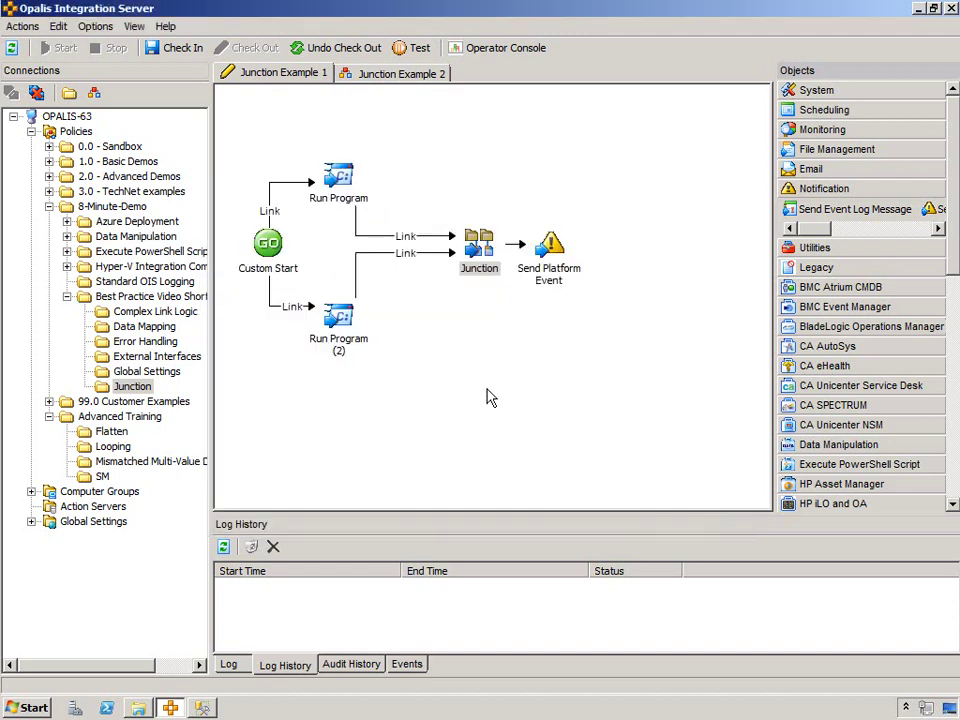
# - Select each object in turn, then move Send Platform Event further right of the Junction
pyautogui.click(268, 243)
pyautogui.click(338, 178)
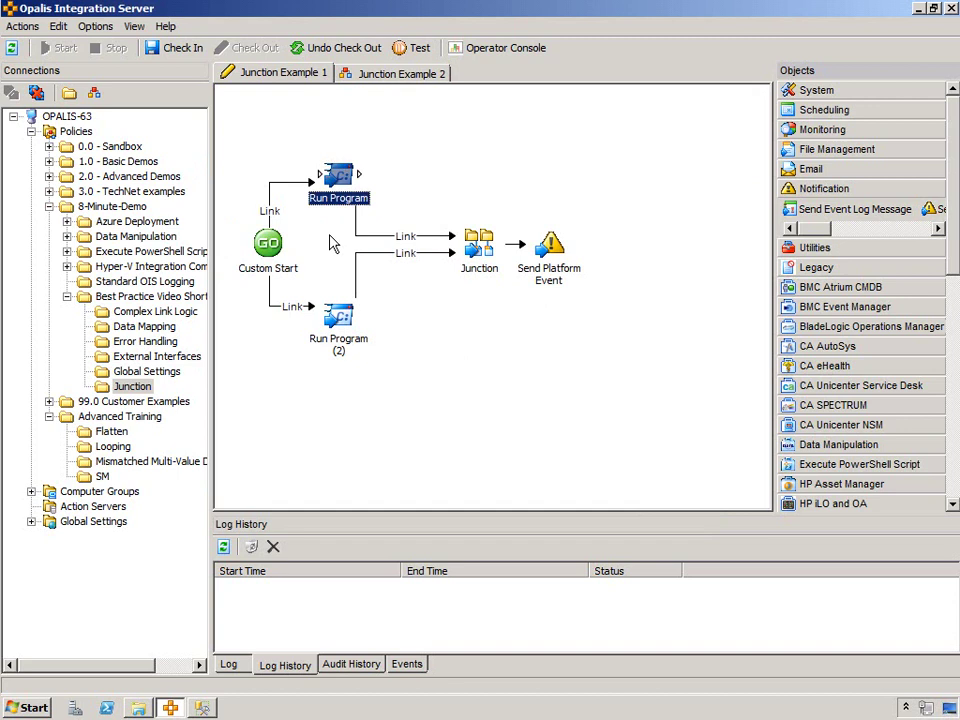
pyautogui.click(340, 320)
pyautogui.click(477, 250)
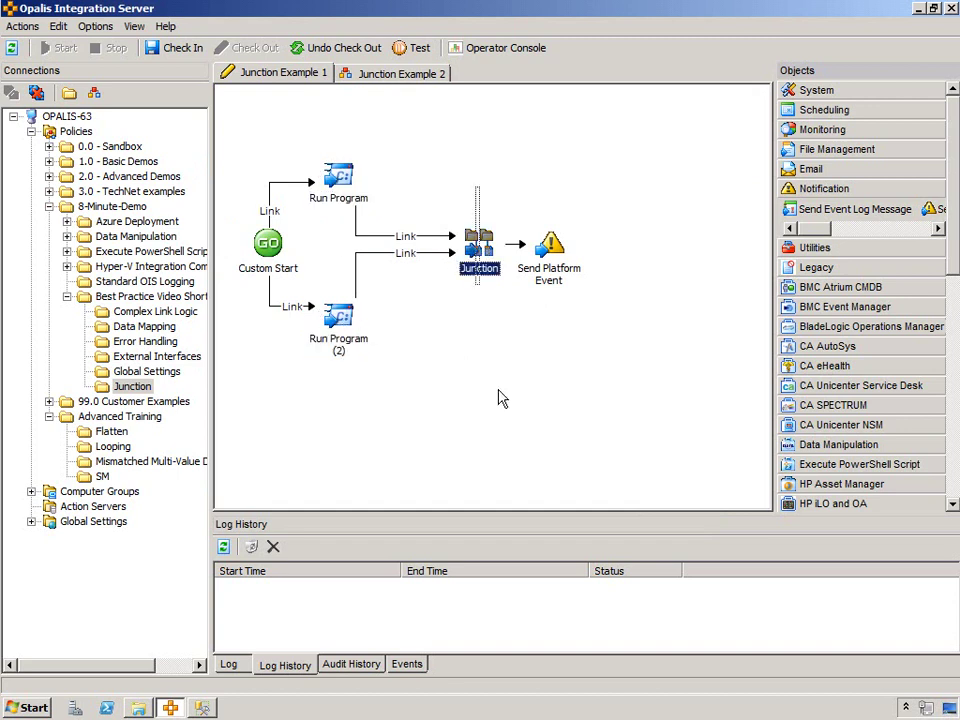
pyautogui.moveTo(500, 398); pyautogui.dragTo(504, 396)
pyautogui.click(556, 246)
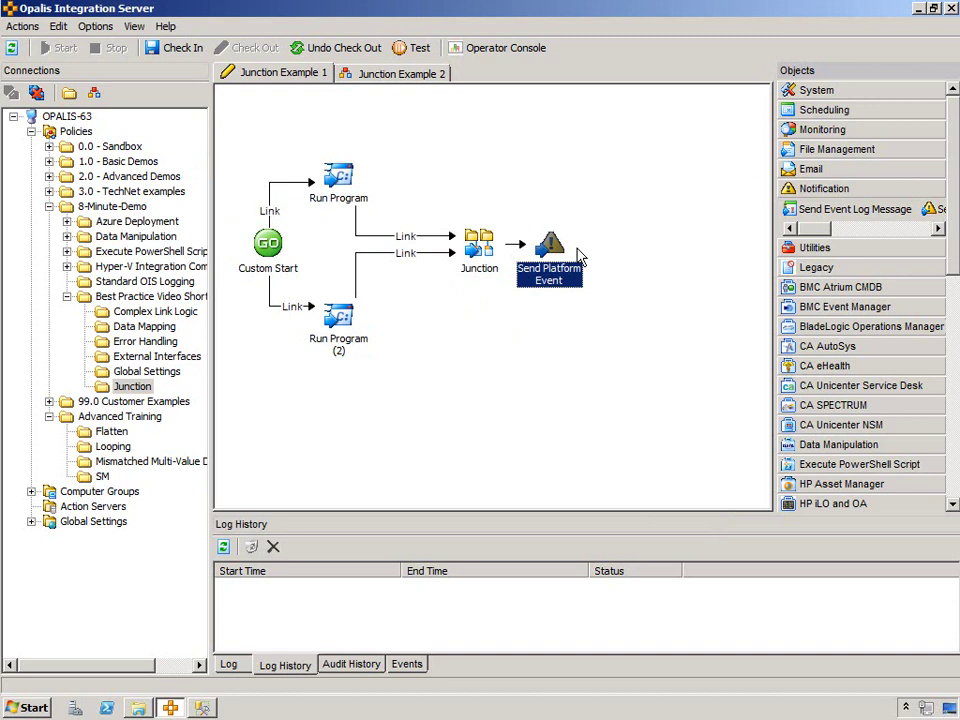
pyautogui.moveTo(547, 272)
pyautogui.moveTo(553, 255); pyautogui.dragTo(620, 257)
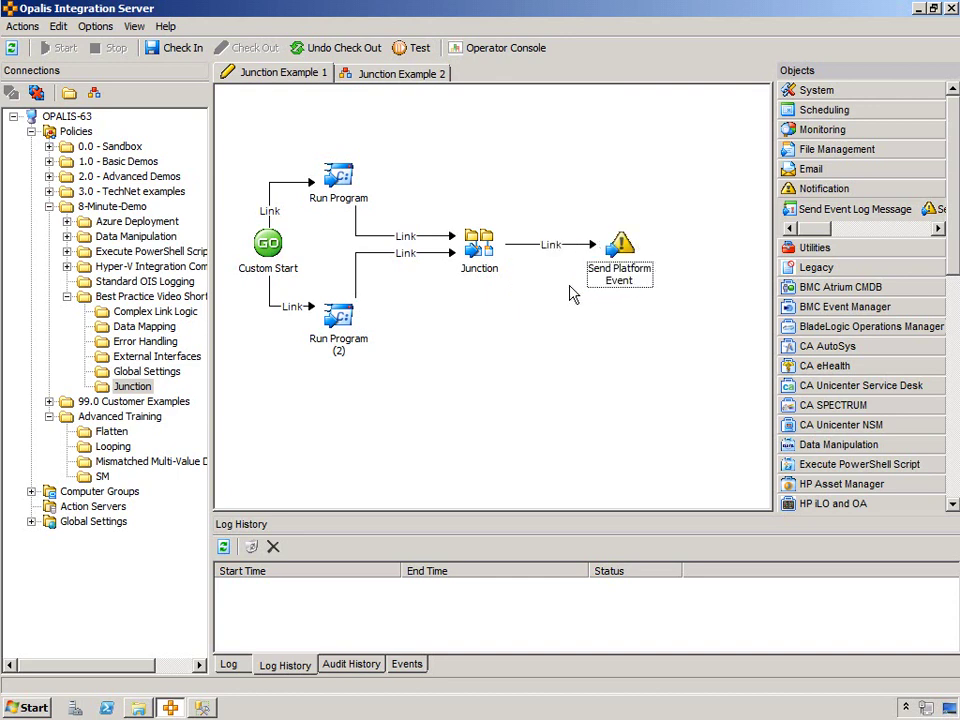
pyautogui.moveTo(318, 338)
# - Set the Junction to republish data from Run Program
pyautogui.doubleClick(485, 247)
pyautogui.click(716, 272)
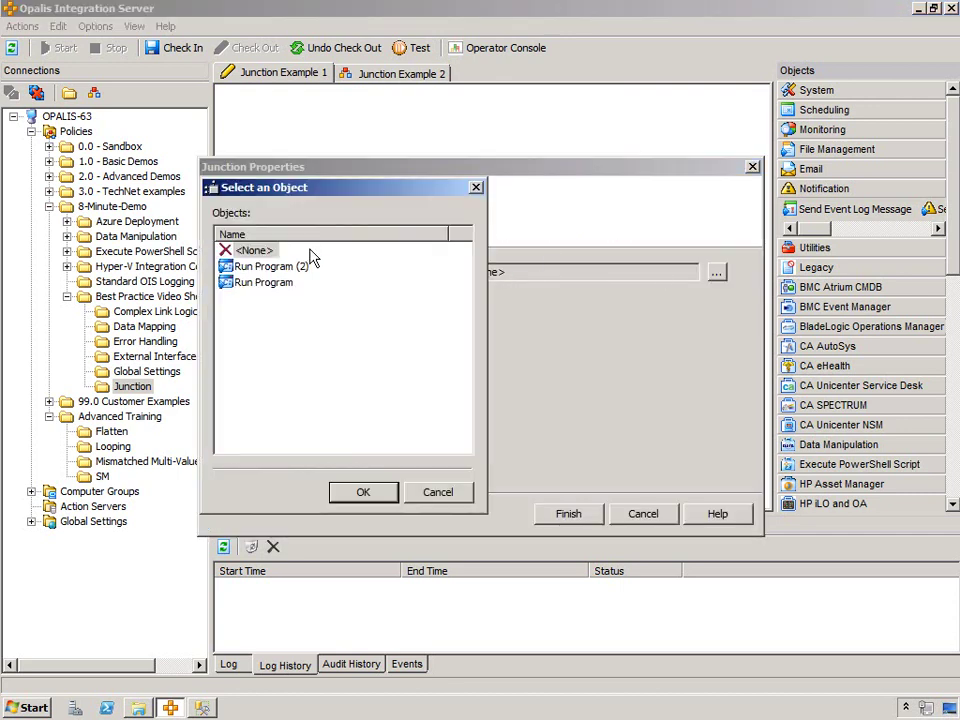
pyautogui.doubleClick(258, 281)
pyautogui.click(555, 510)
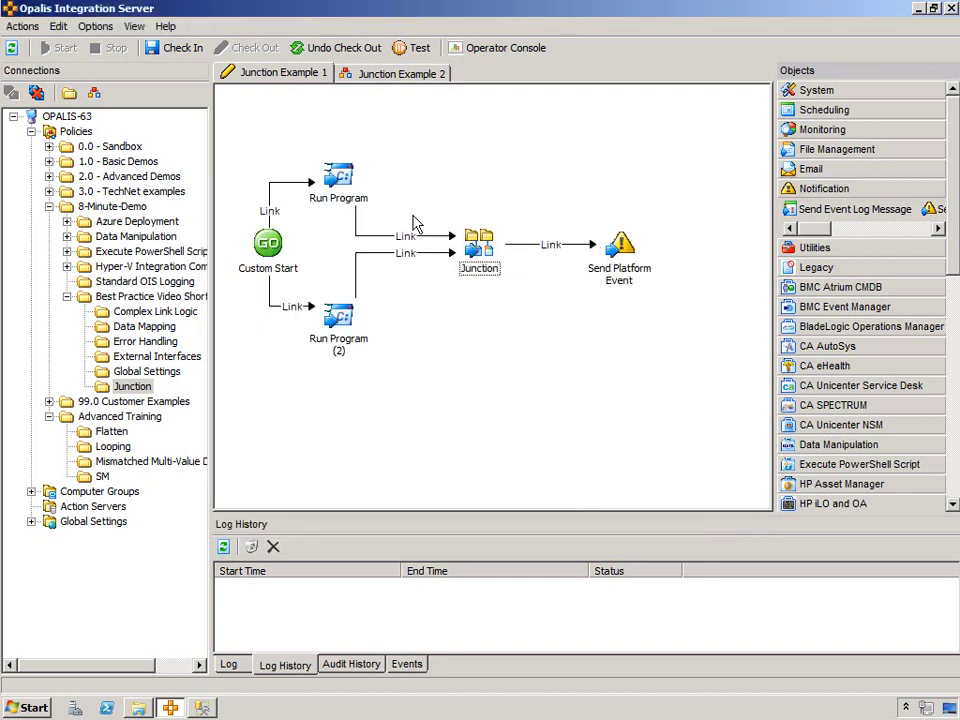
# - Select Run Program, the Junction and Send Platform Event in turn to review the links
pyautogui.click(345, 182)
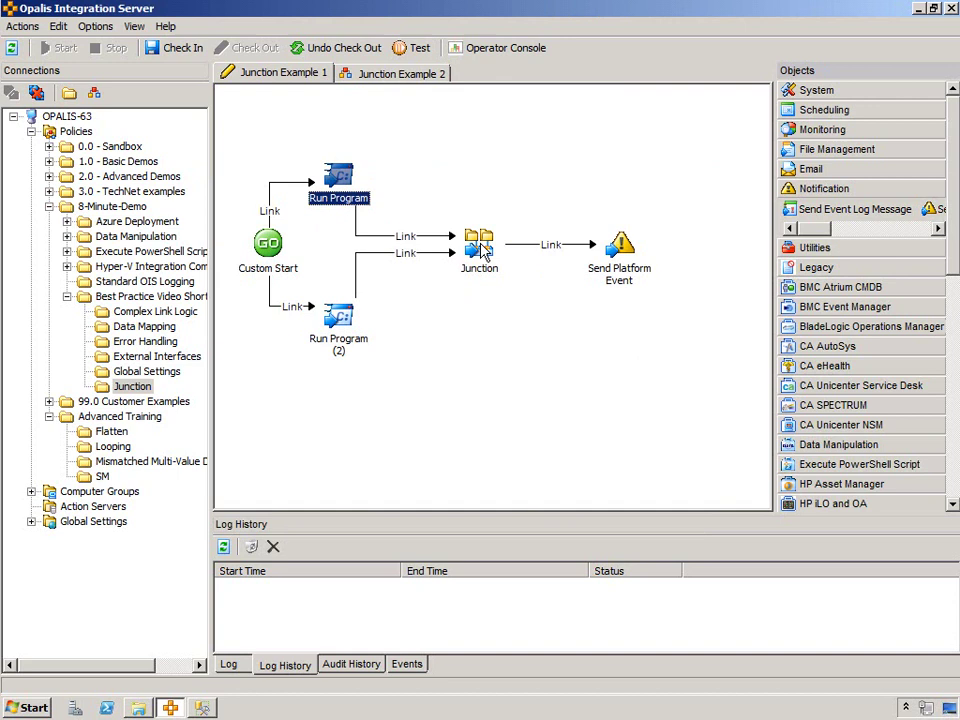
pyautogui.click(479, 243)
pyautogui.click(620, 246)
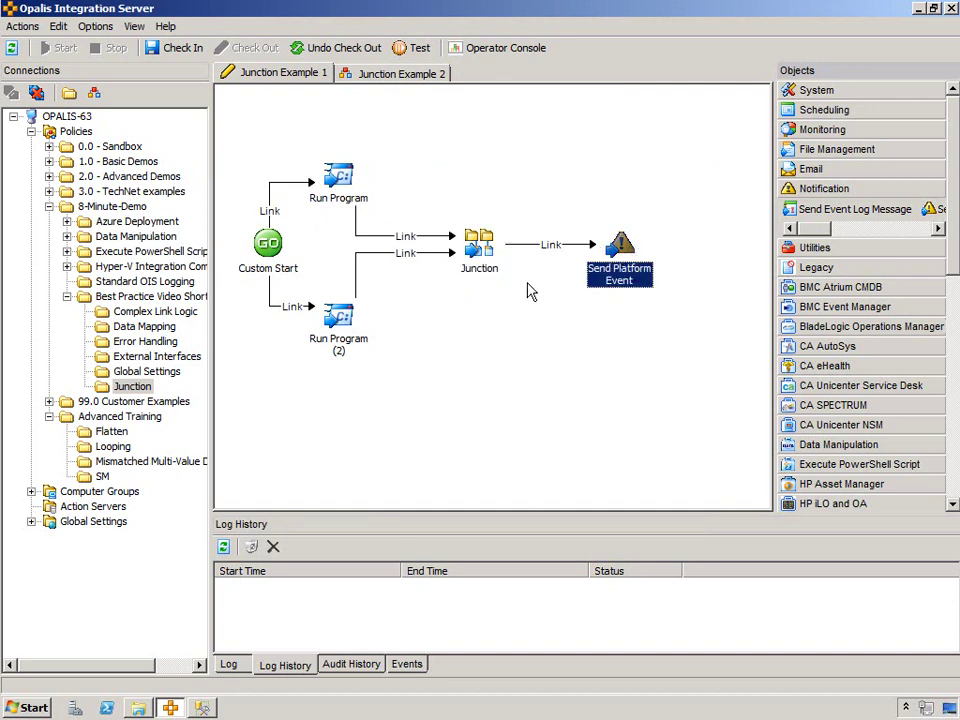
pyautogui.click(549, 337)
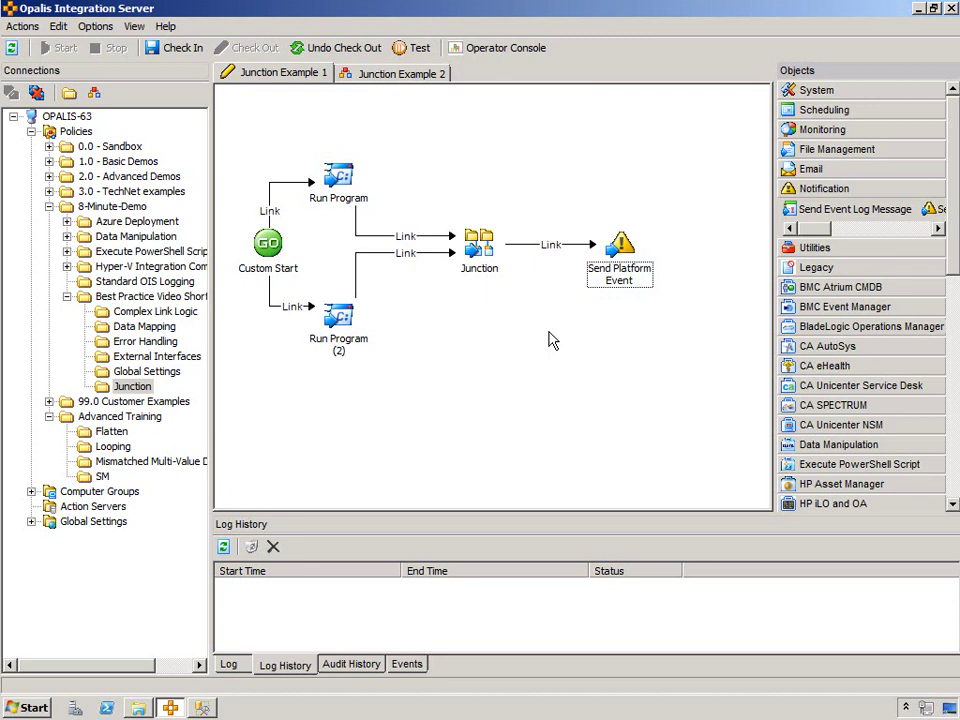
pyautogui.click(481, 266)
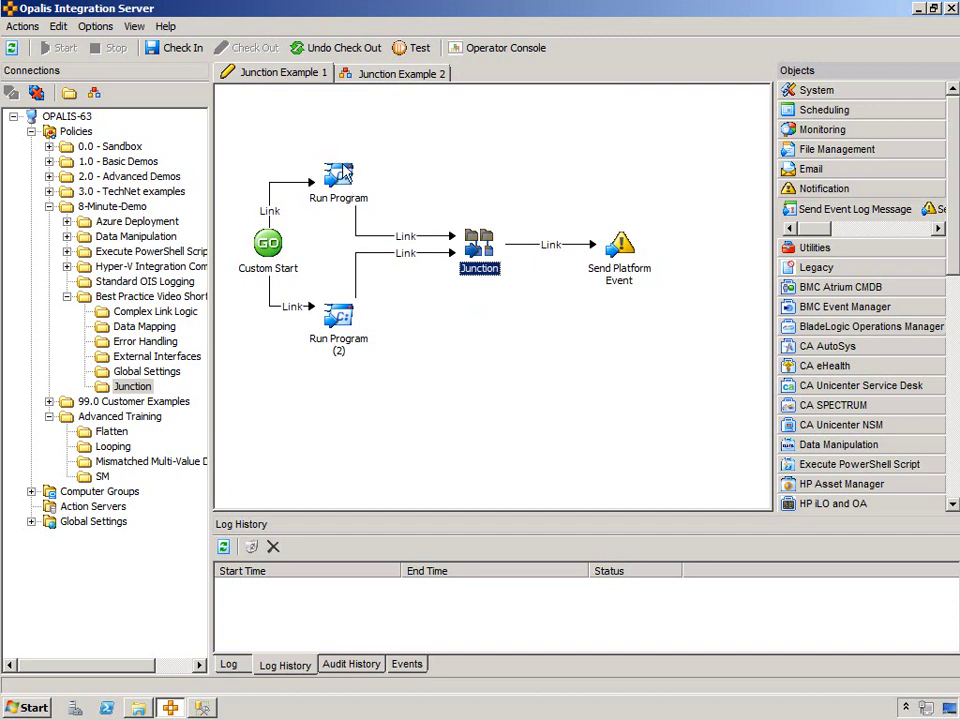
pyautogui.moveTo(334, 146); pyautogui.dragTo(478, 250)
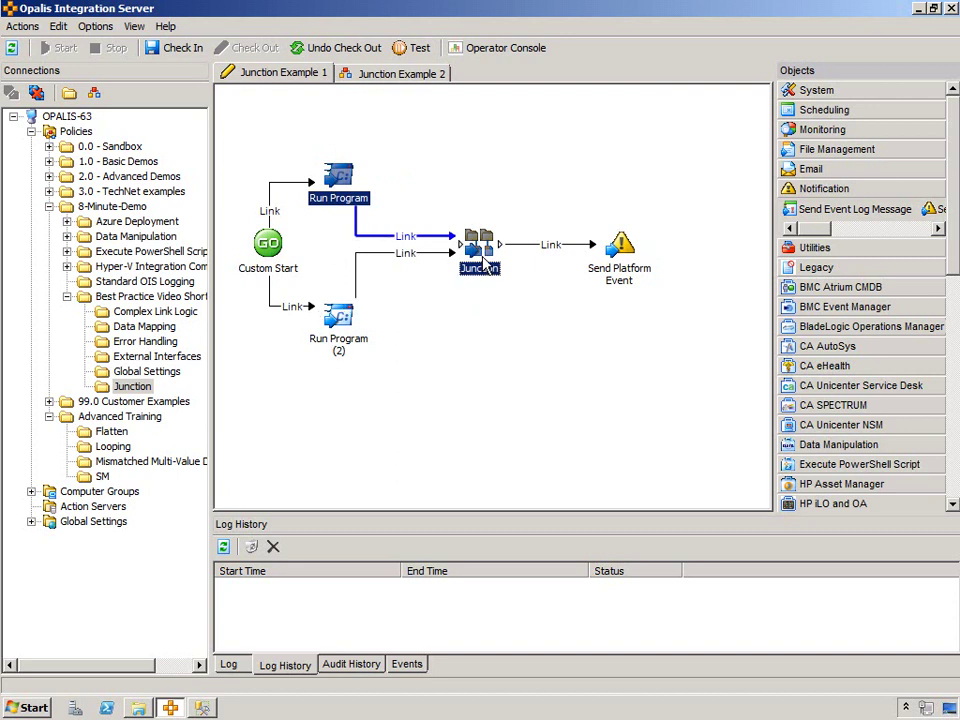
pyautogui.click(483, 262)
pyautogui.click(612, 280)
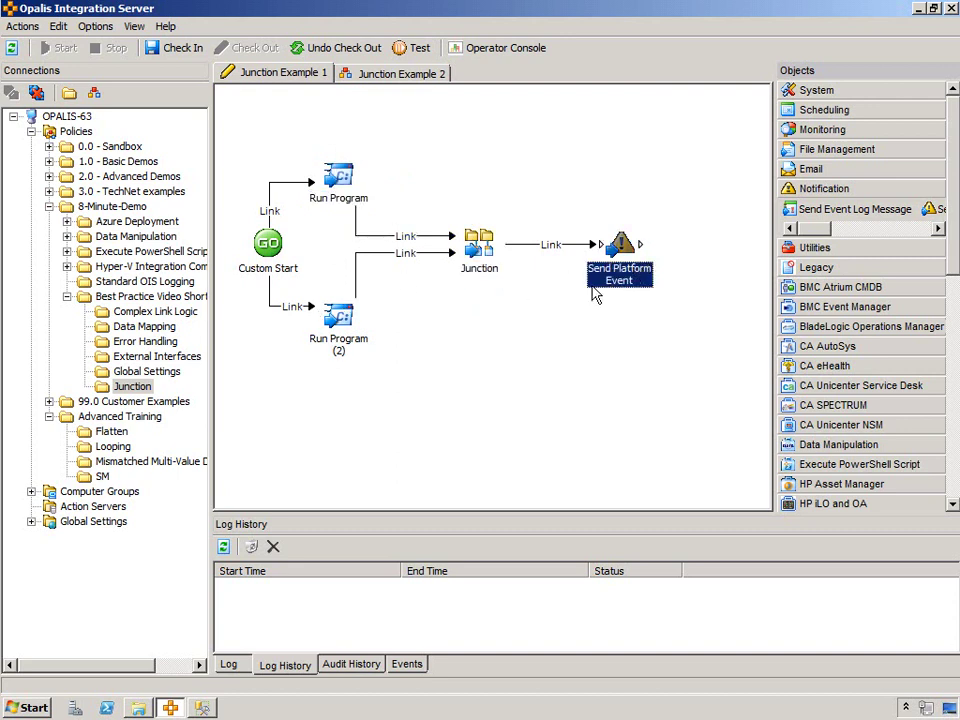
pyautogui.click(481, 259)
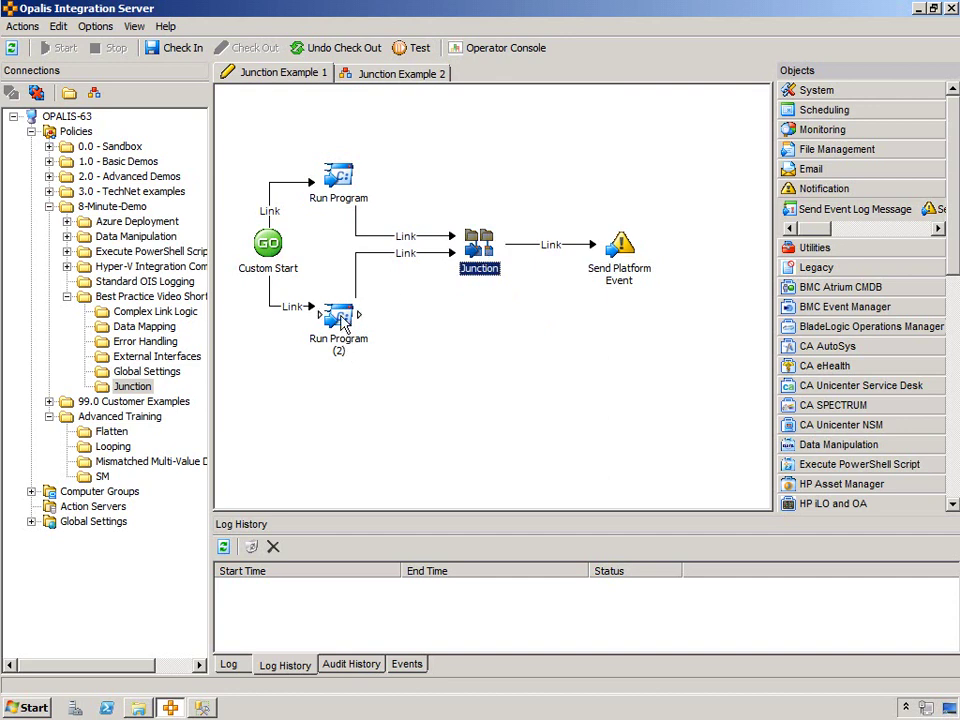
pyautogui.click(344, 330)
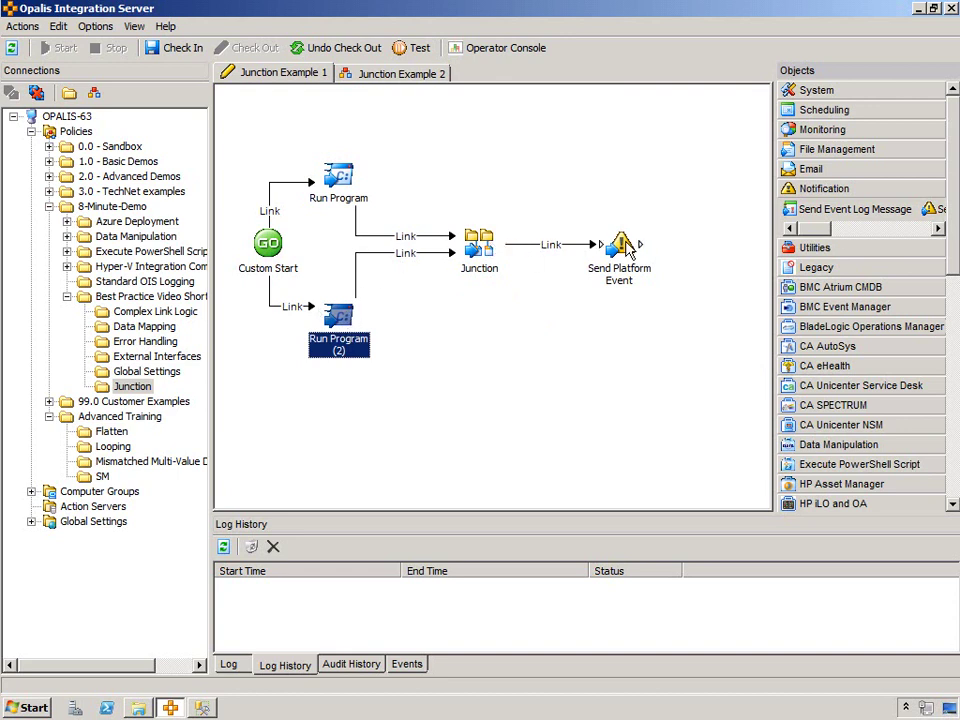
pyautogui.click(477, 252)
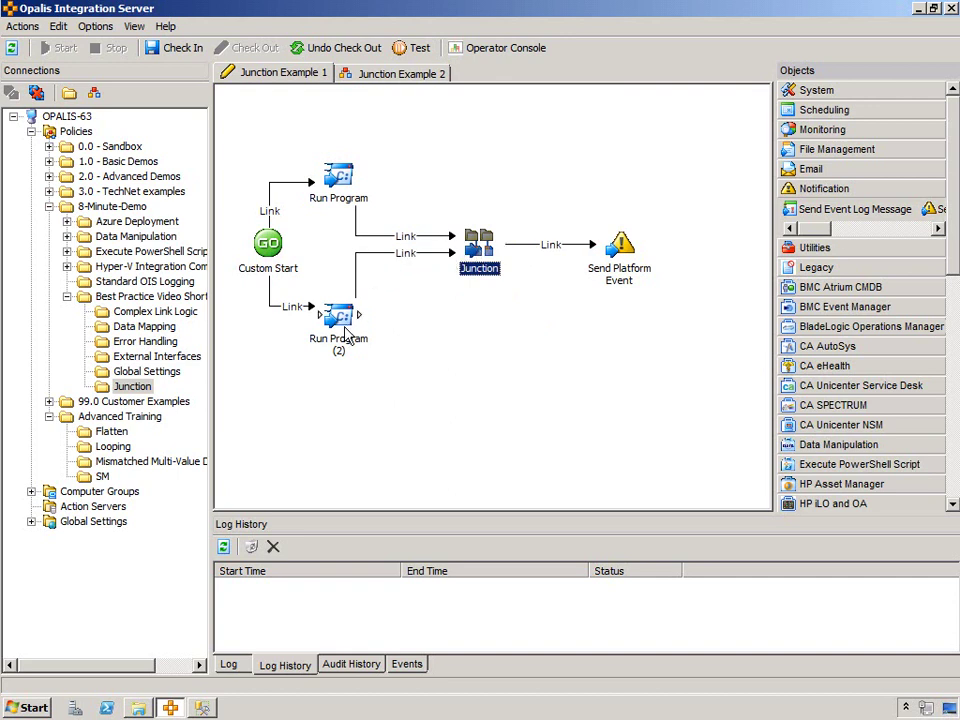
pyautogui.click(345, 330)
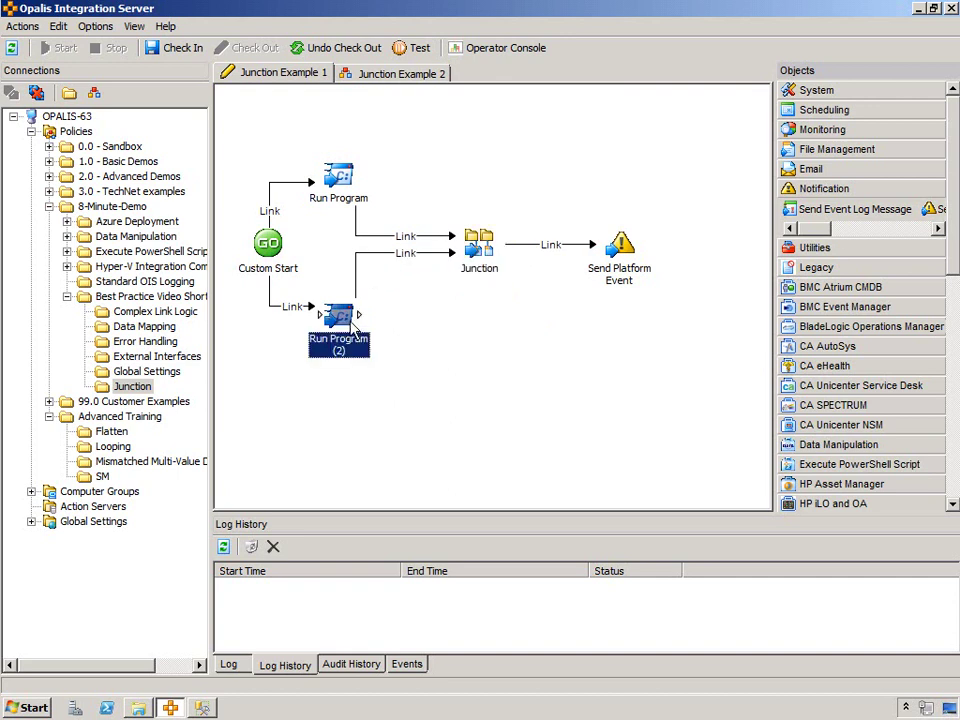
pyautogui.click(428, 317)
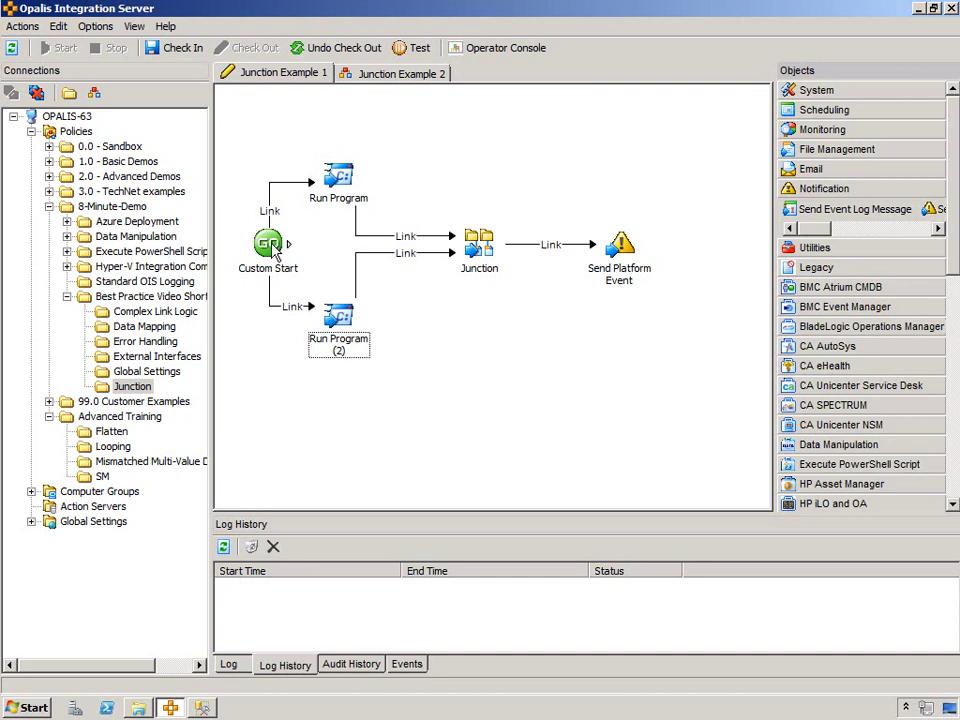
pyautogui.click(272, 246)
pyautogui.click(338, 178)
pyautogui.click(339, 305)
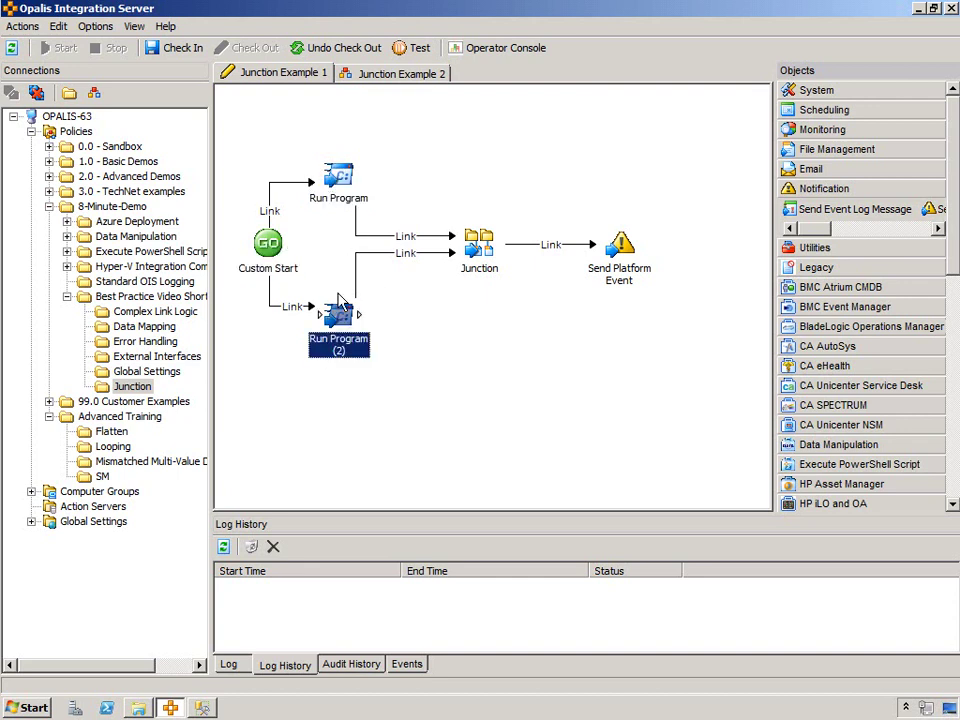
pyautogui.click(338, 177)
pyautogui.click(340, 317)
pyautogui.click(479, 250)
pyautogui.doubleClick(479, 252)
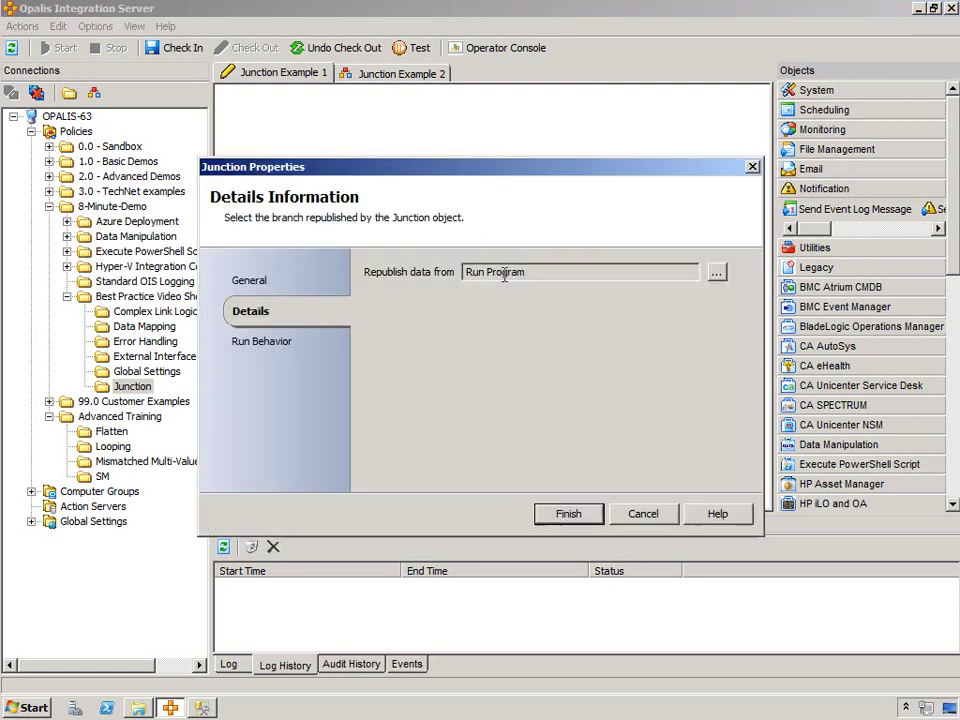
# - Close the Junction properties and select each activity in turn to walk through the flow
pyautogui.click(640, 515)
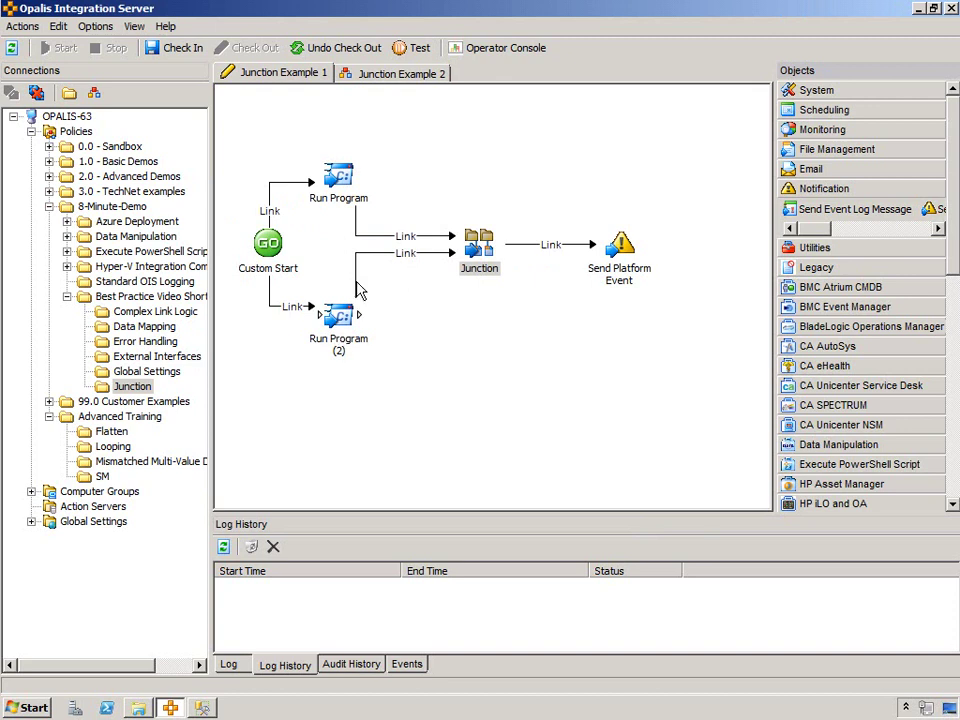
pyautogui.click(476, 257)
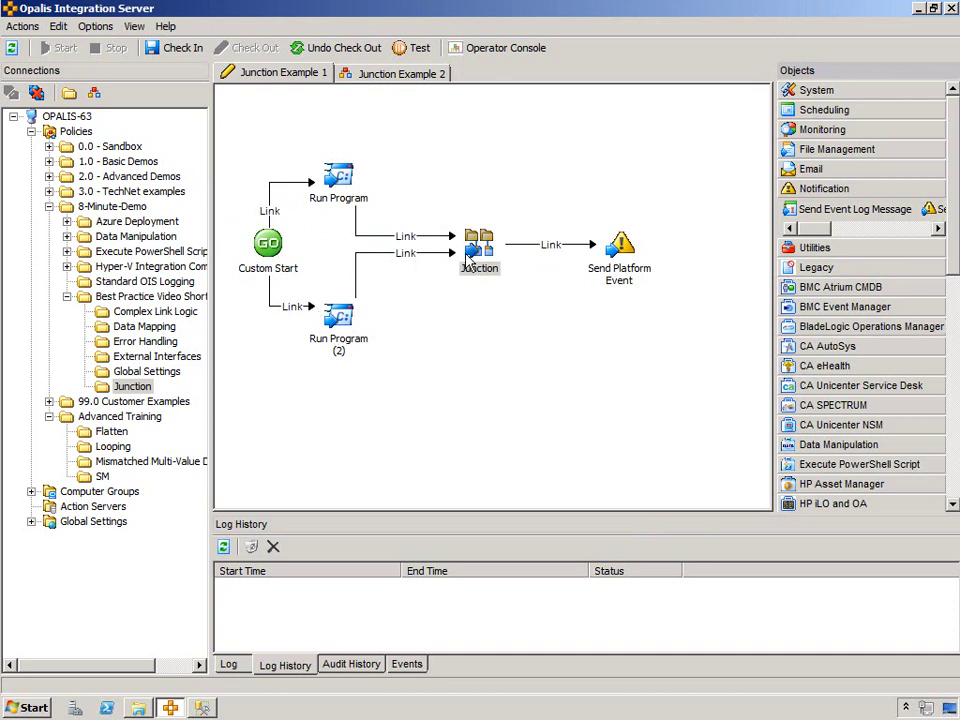
pyautogui.click(347, 188)
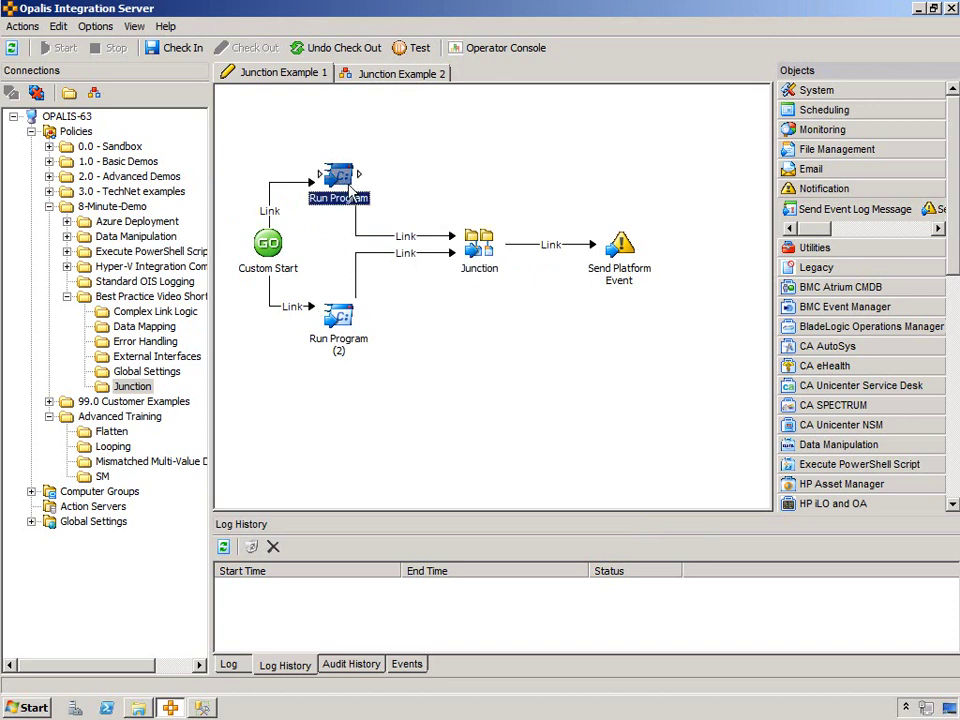
pyautogui.click(476, 255)
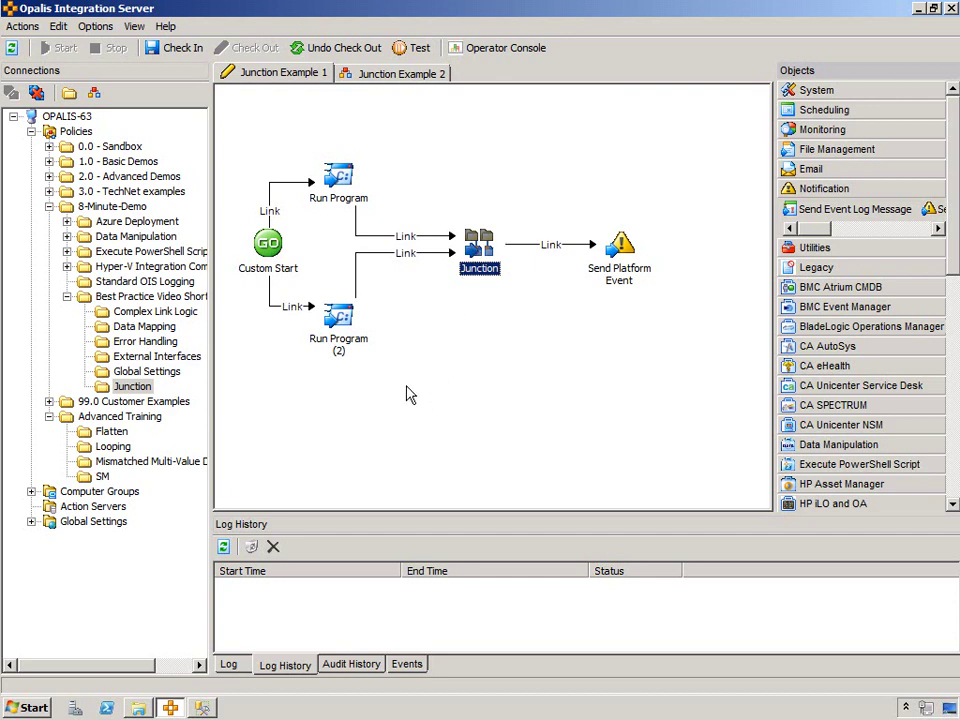
pyautogui.click(343, 333)
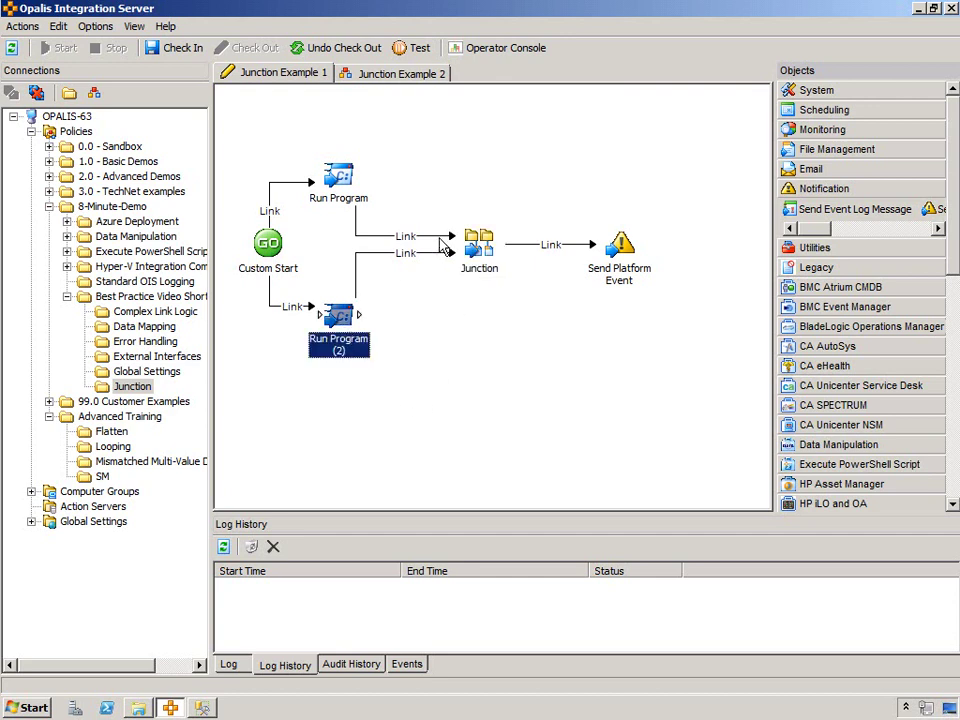
pyautogui.click(493, 255)
pyautogui.click(337, 176)
pyautogui.click(484, 248)
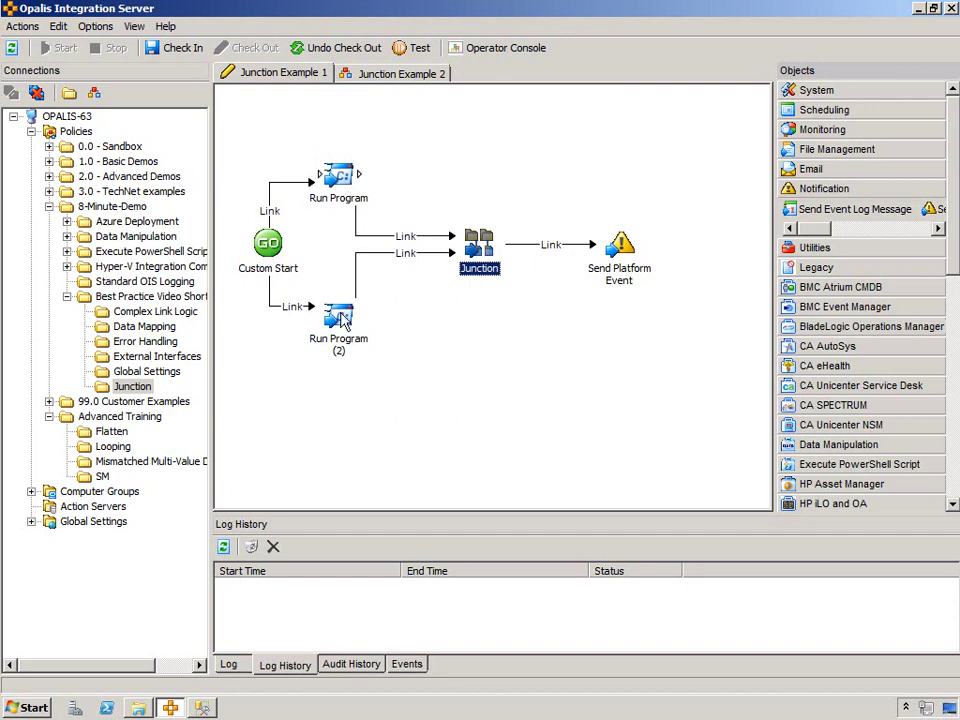
pyautogui.click(444, 318)
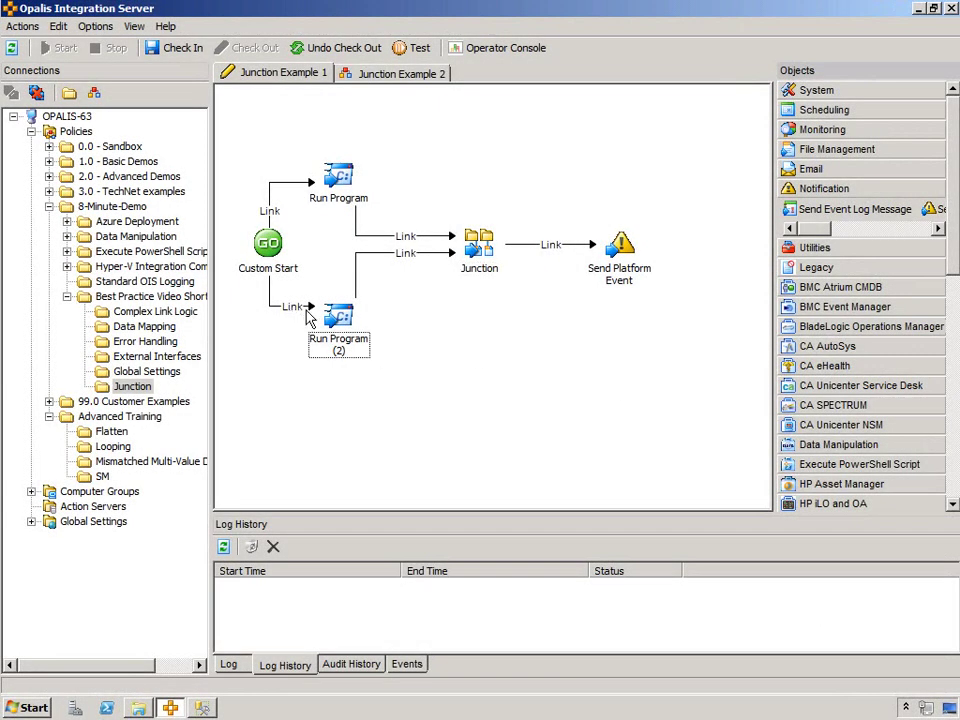
# - Select the top Run Program activity
pyautogui.click(340, 193)
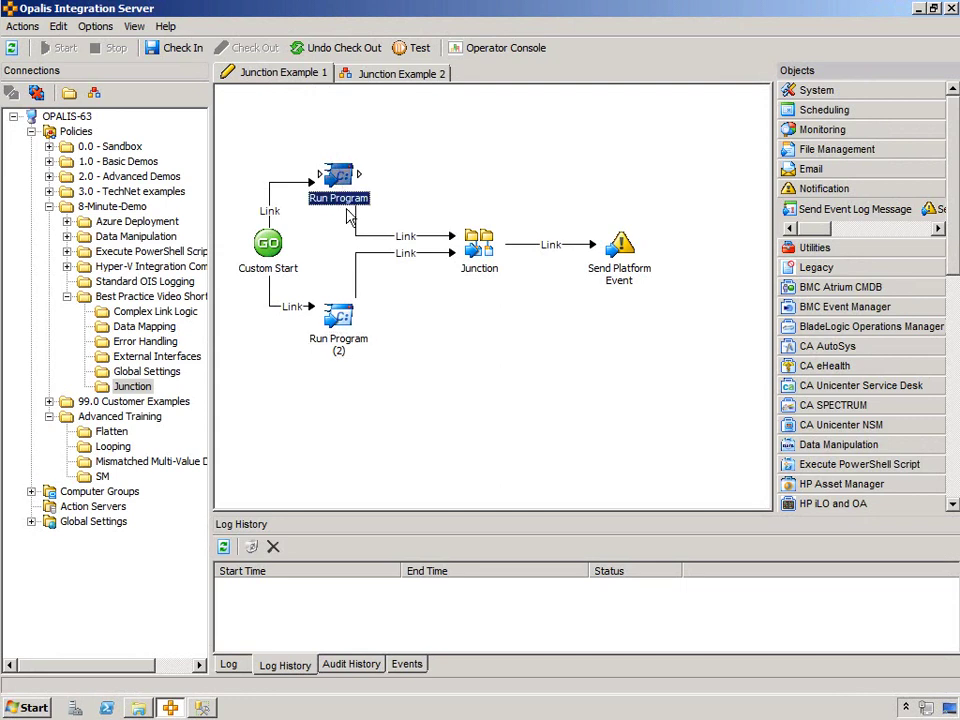
pyautogui.moveTo(343, 186)
pyautogui.moveTo(455, 258)
# - Set the top Run Program to command execution on localhost running ipconfig
pyautogui.doubleClick(350, 186)
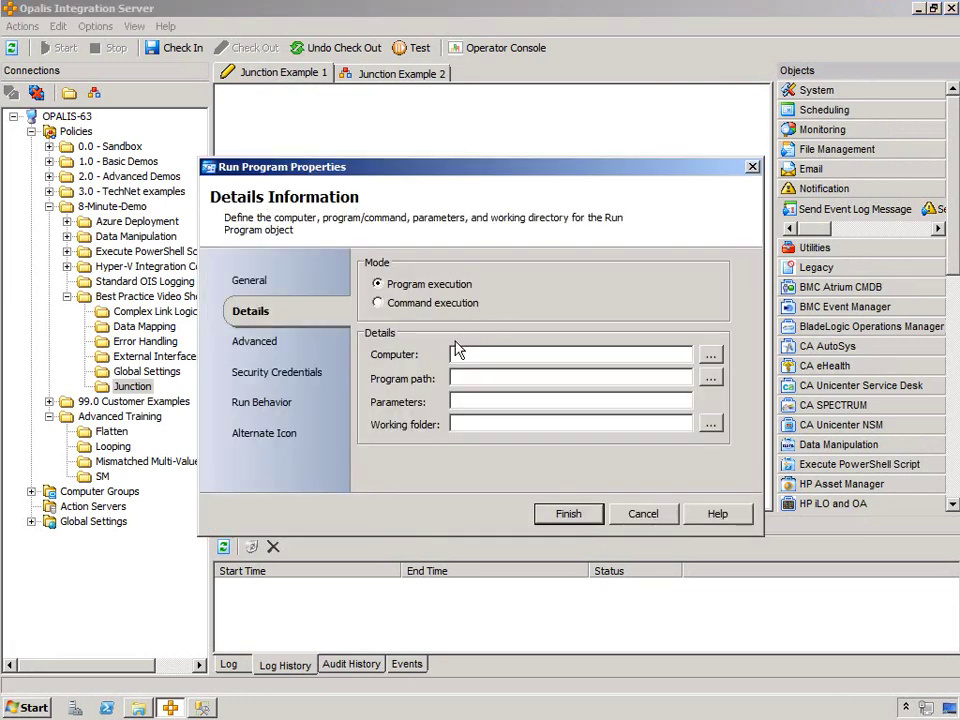
pyautogui.click(377, 302)
pyautogui.click(570, 354)
pyautogui.write('localhost')
pyautogui.press('Tab')
pyautogui.write('ipcon')
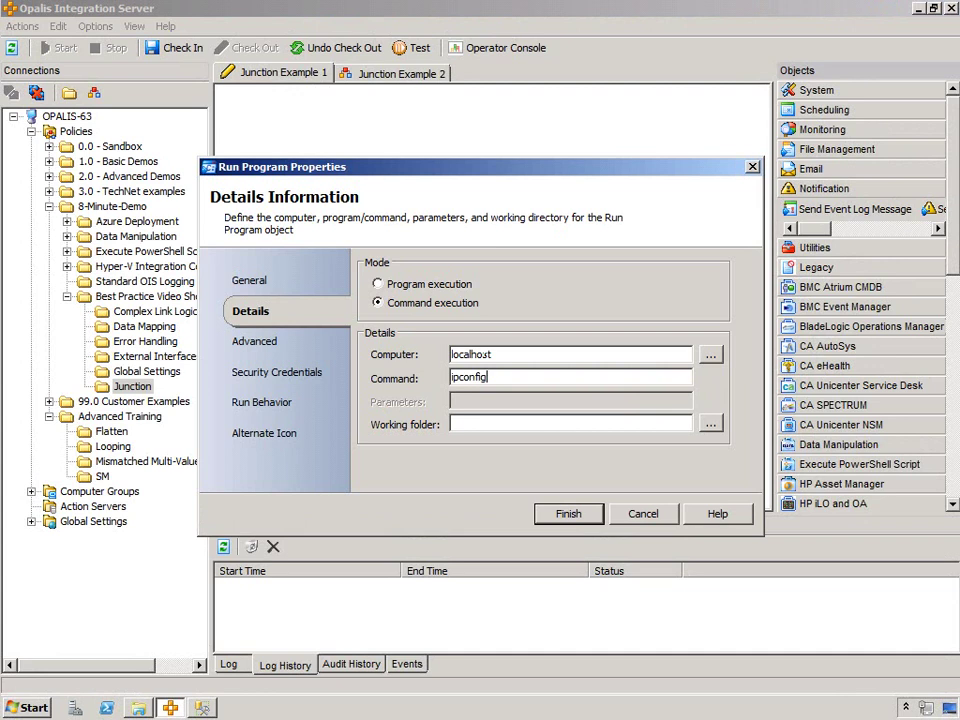
pyautogui.click(568, 513)
# - Set Run Program (2) to command execution on ejdemo-dpm running dir
pyautogui.doubleClick(358, 350)
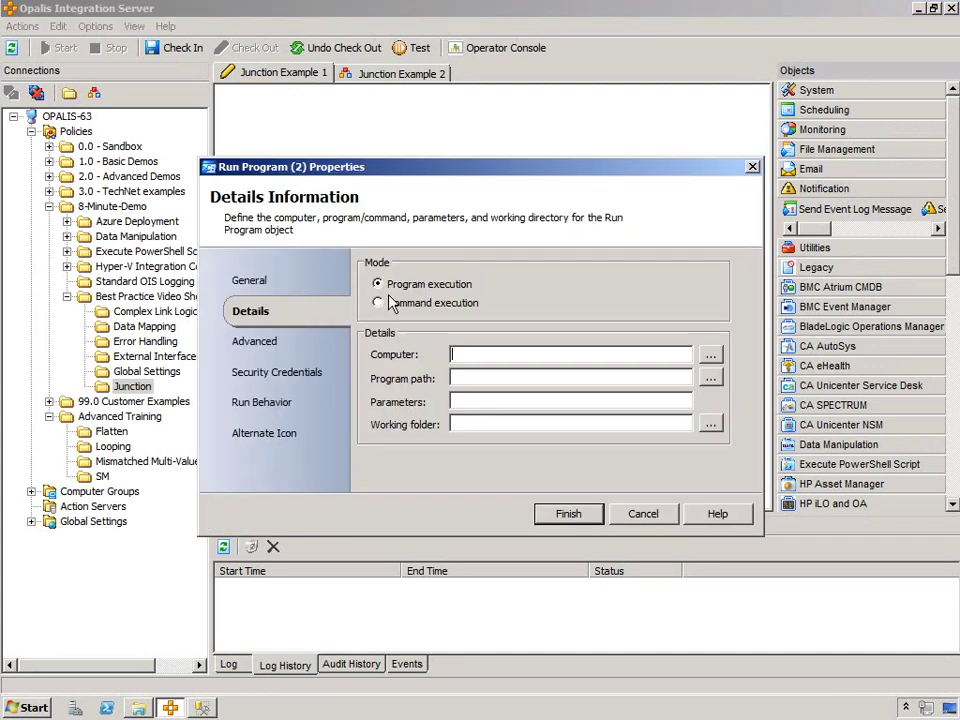
pyautogui.click(377, 302)
pyautogui.write('ejdemo')
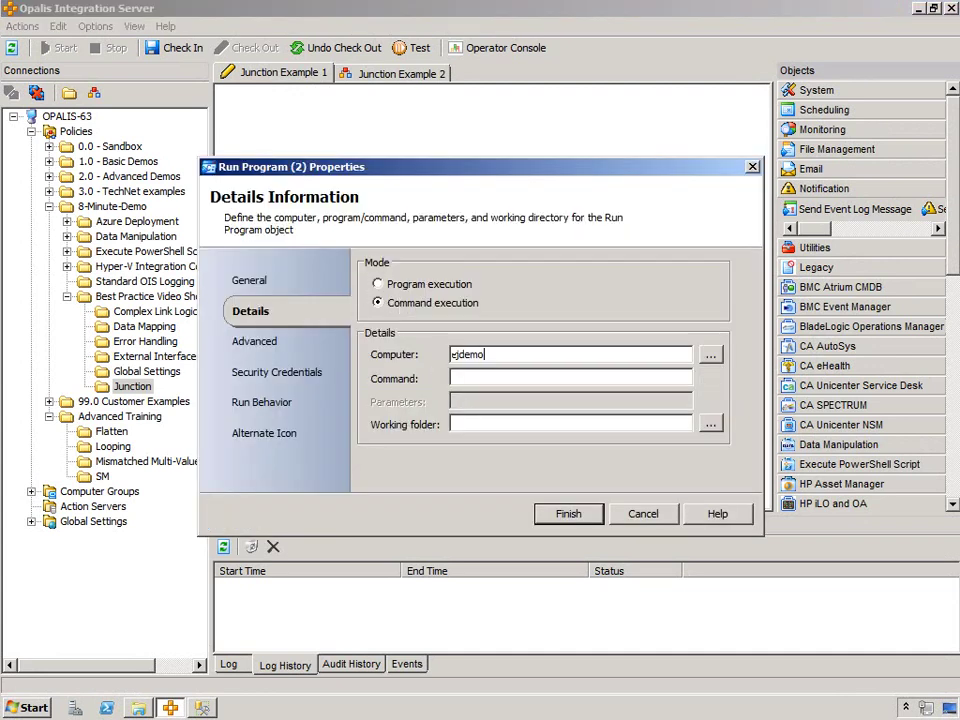
pyautogui.write('-dpm')
pyautogui.press('Tab')
pyautogui.write('dir')
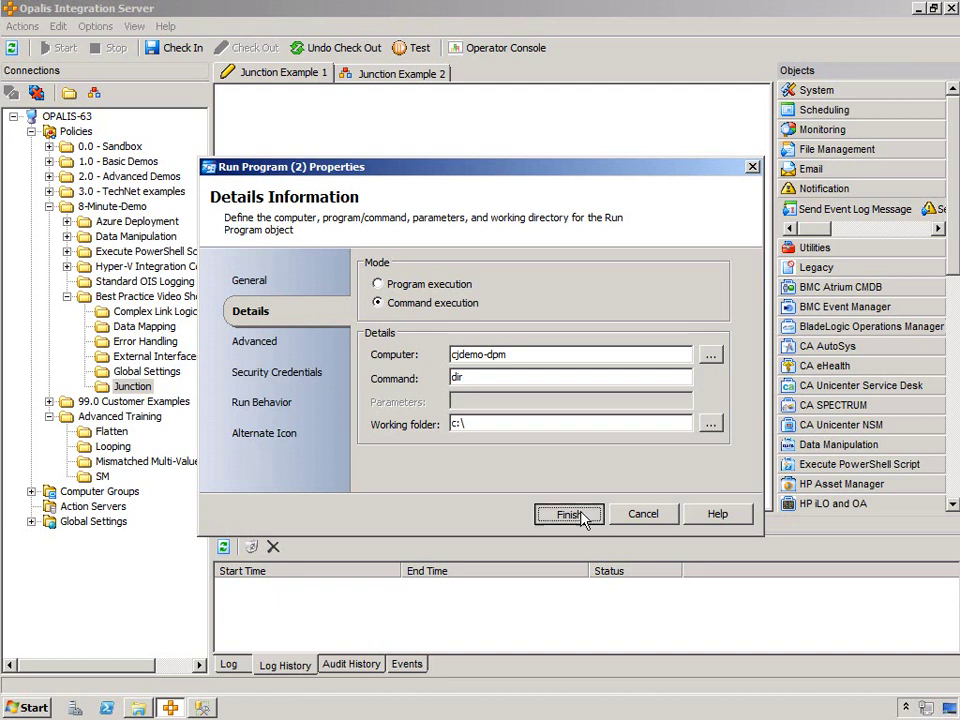
pyautogui.click(584, 515)
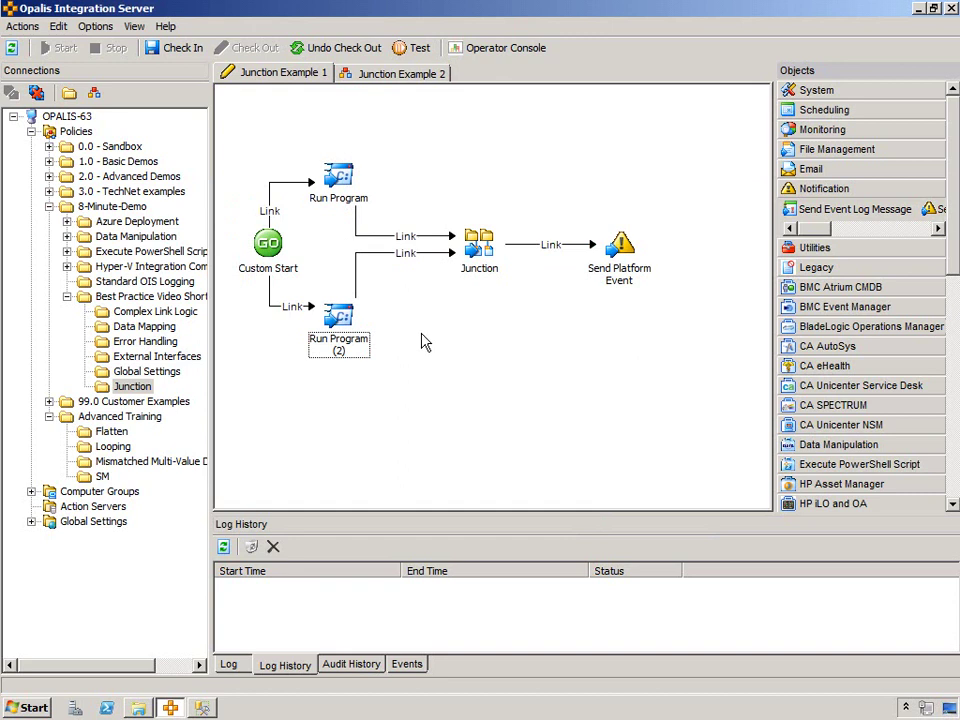
# - Set the Junction's republish data source to <None>
pyautogui.doubleClick(478, 250)
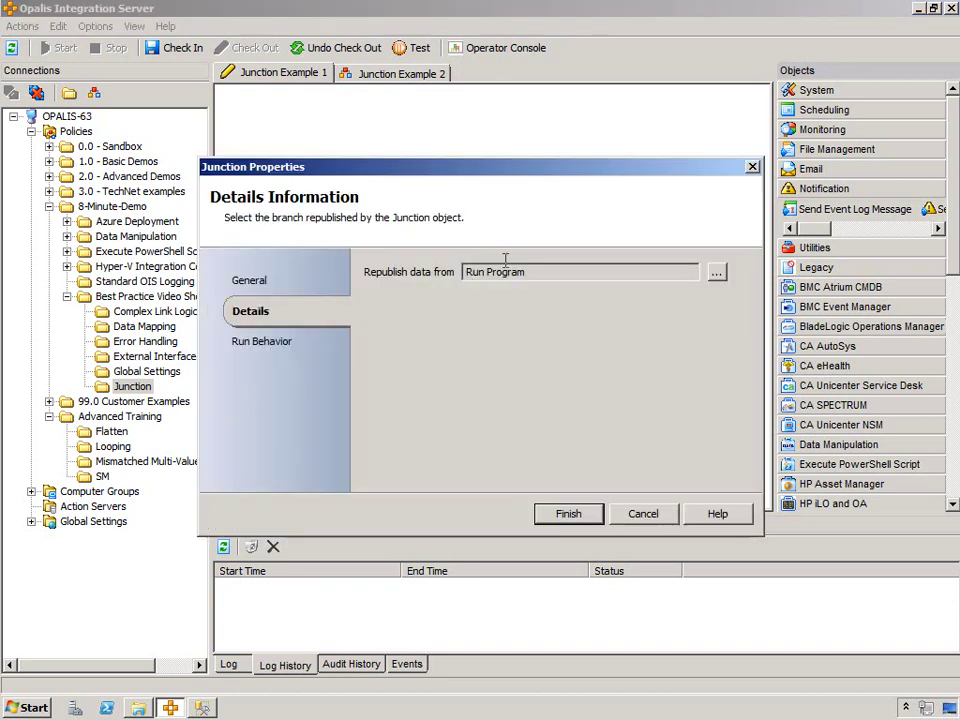
pyautogui.click(716, 272)
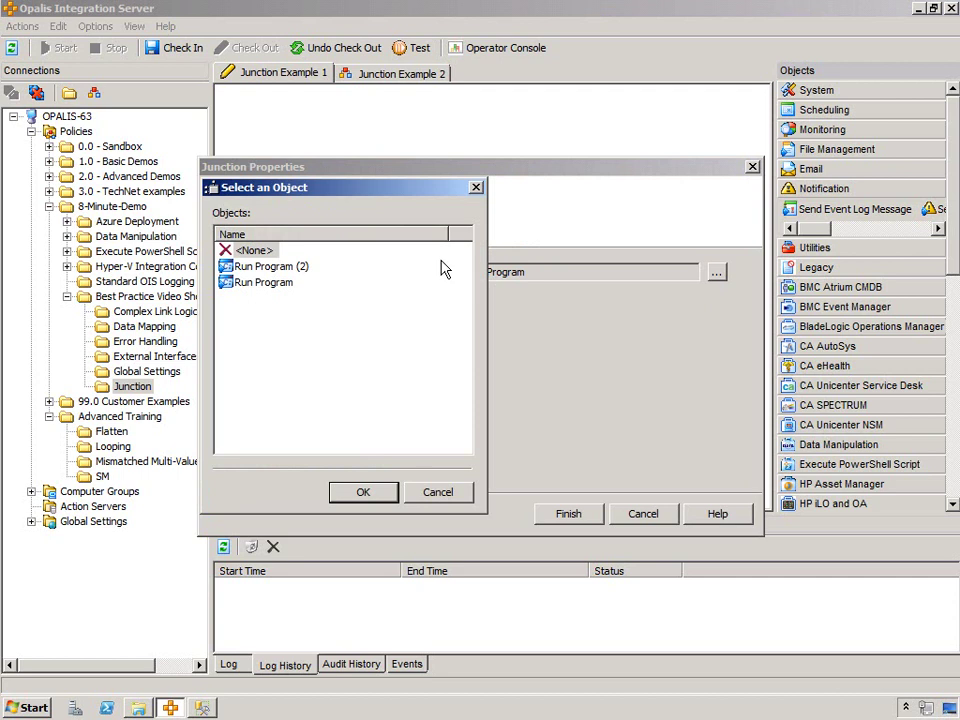
pyautogui.doubleClick(250, 251)
pyautogui.click(556, 512)
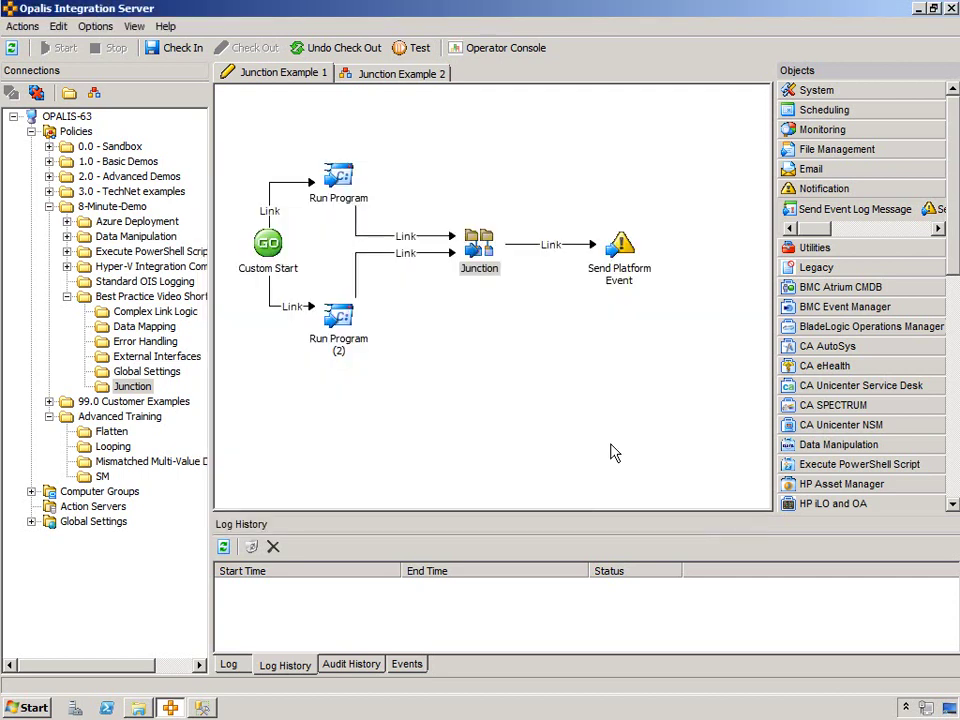
# - Make Send Platform Event an Information event with summary 'COmmands COmplete', then start a test run
pyautogui.doubleClick(621, 244)
pyautogui.click(577, 268)
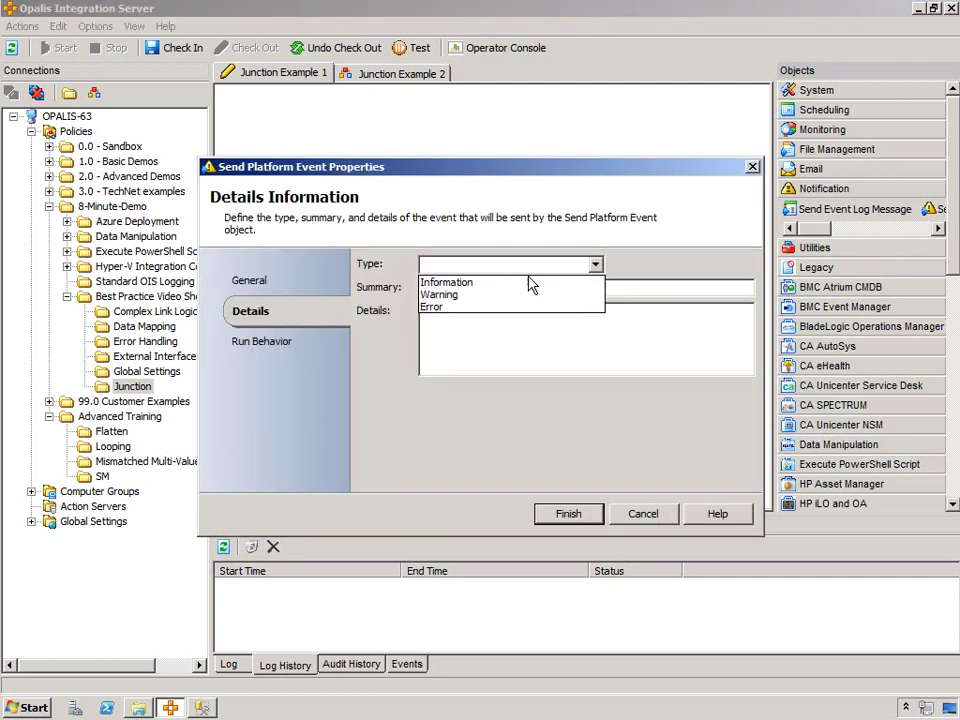
pyautogui.click(443, 285)
pyautogui.click(439, 289)
pyautogui.write('COmmands COm')
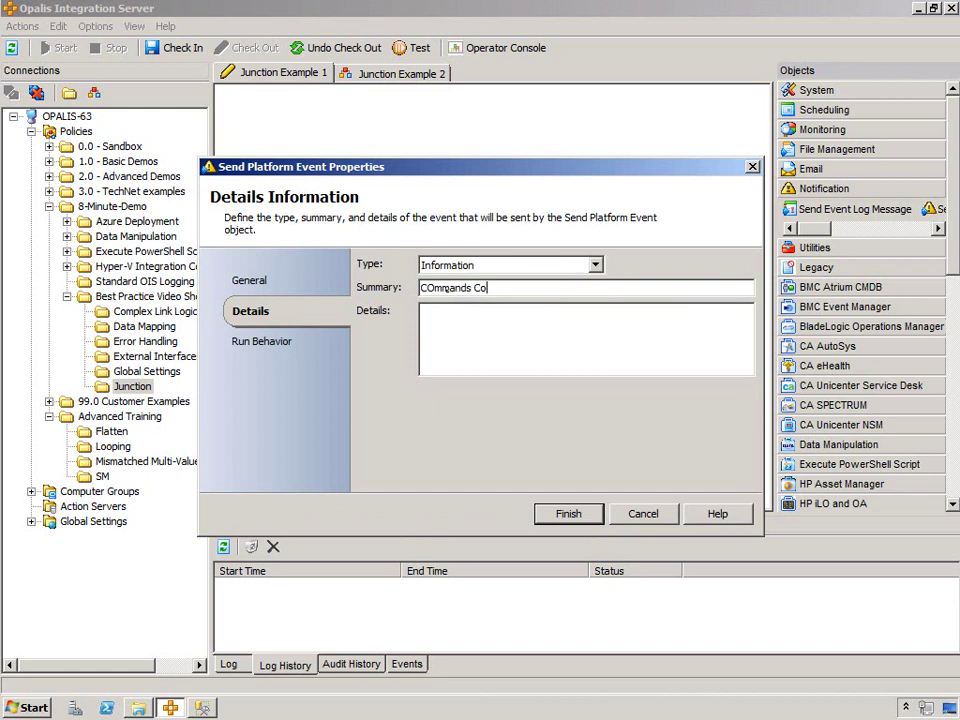
pyautogui.write('plete')
pyautogui.click(556, 513)
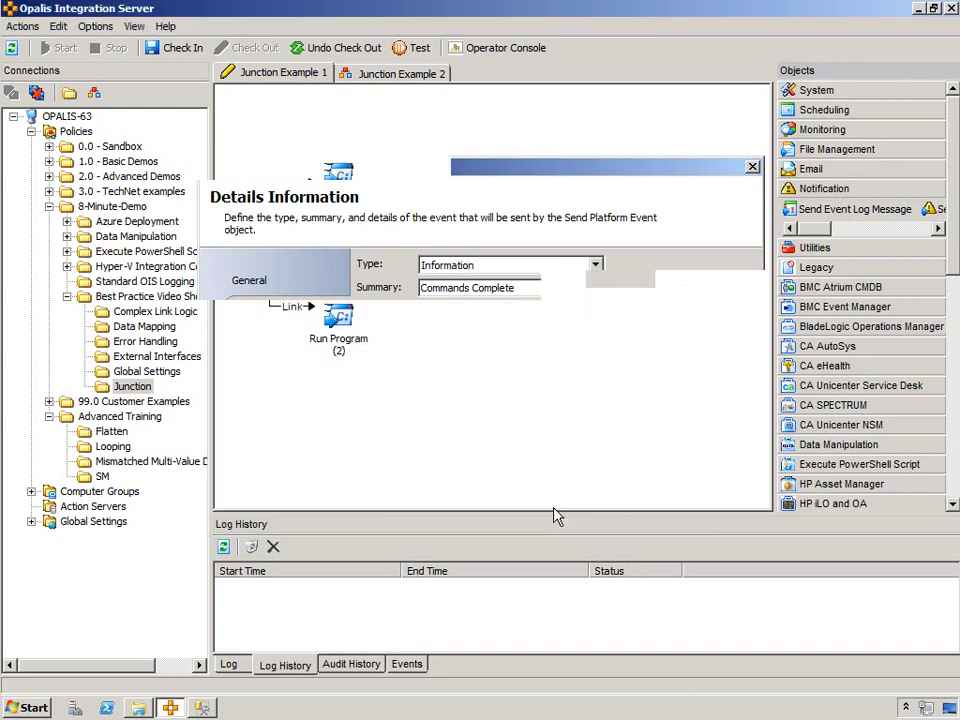
pyautogui.click(418, 50)
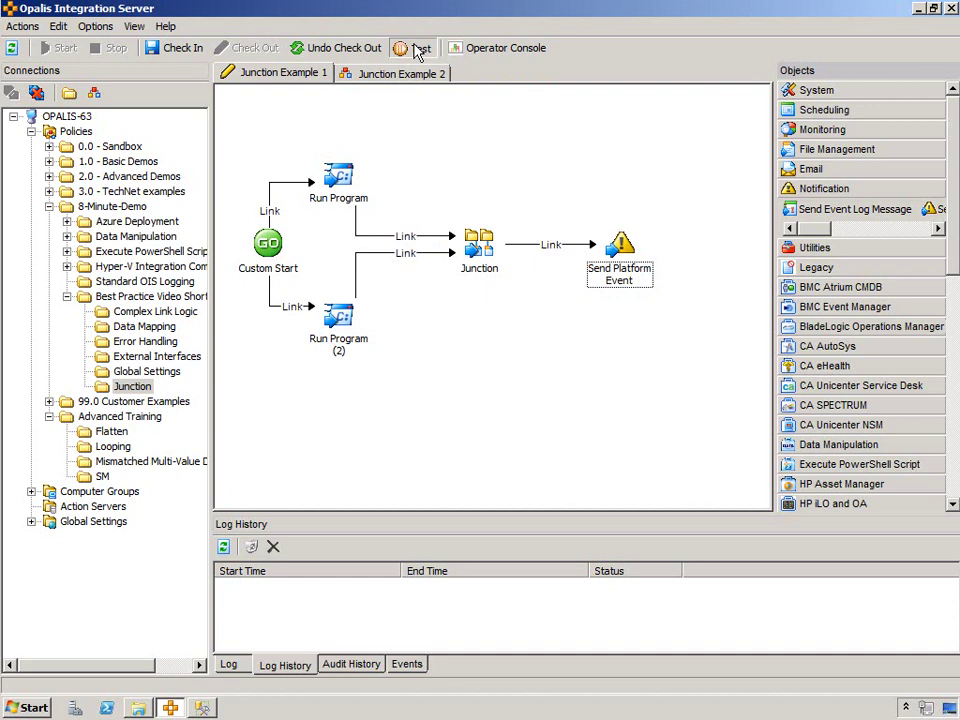
# - Step the policy run from Custom Start through both Run Programs, the Junction and Send Platform Event
pyautogui.click(90, 48)
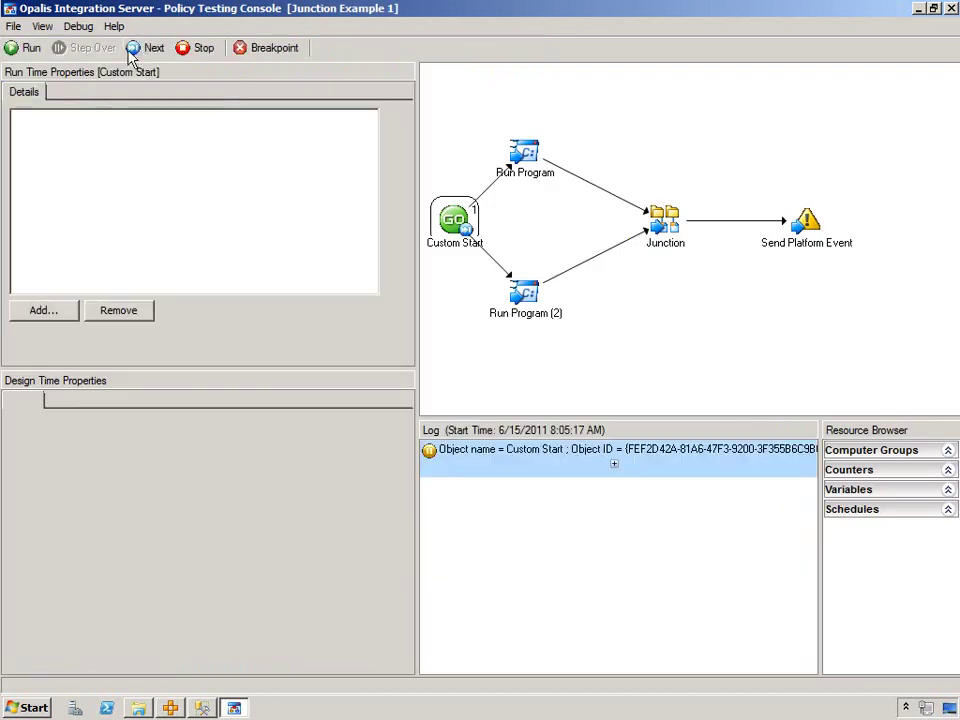
pyautogui.click(143, 52)
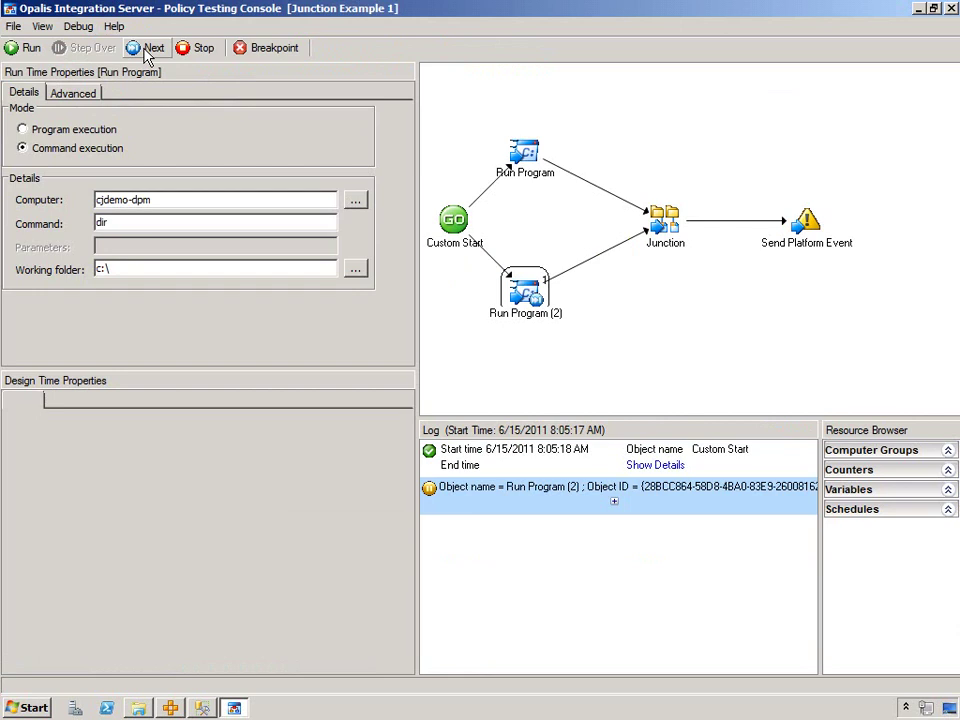
pyautogui.click(148, 52)
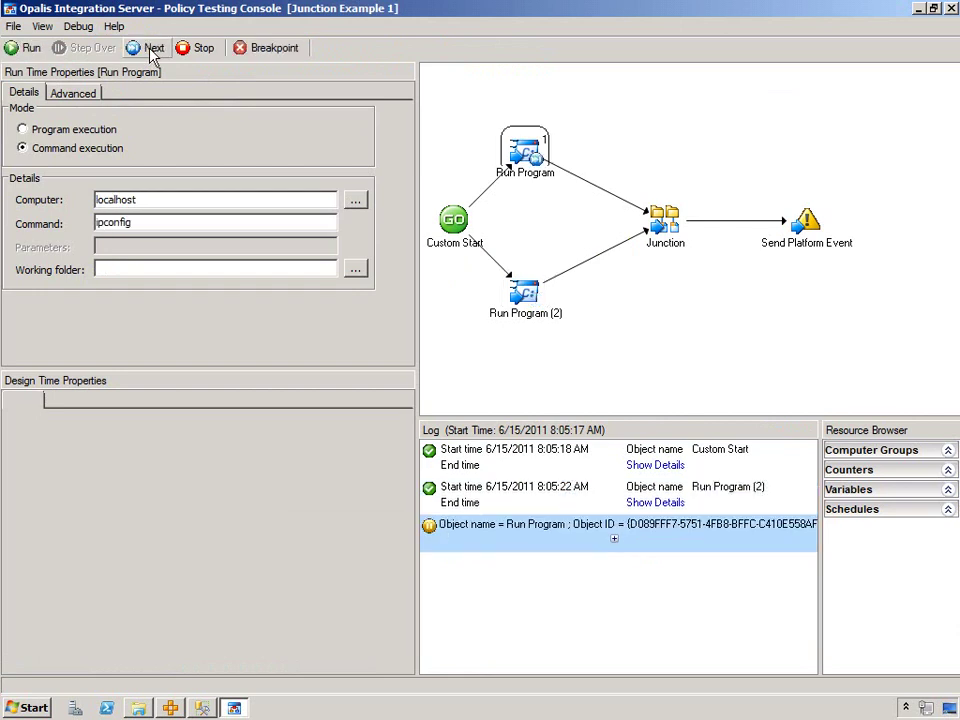
pyautogui.click(150, 52)
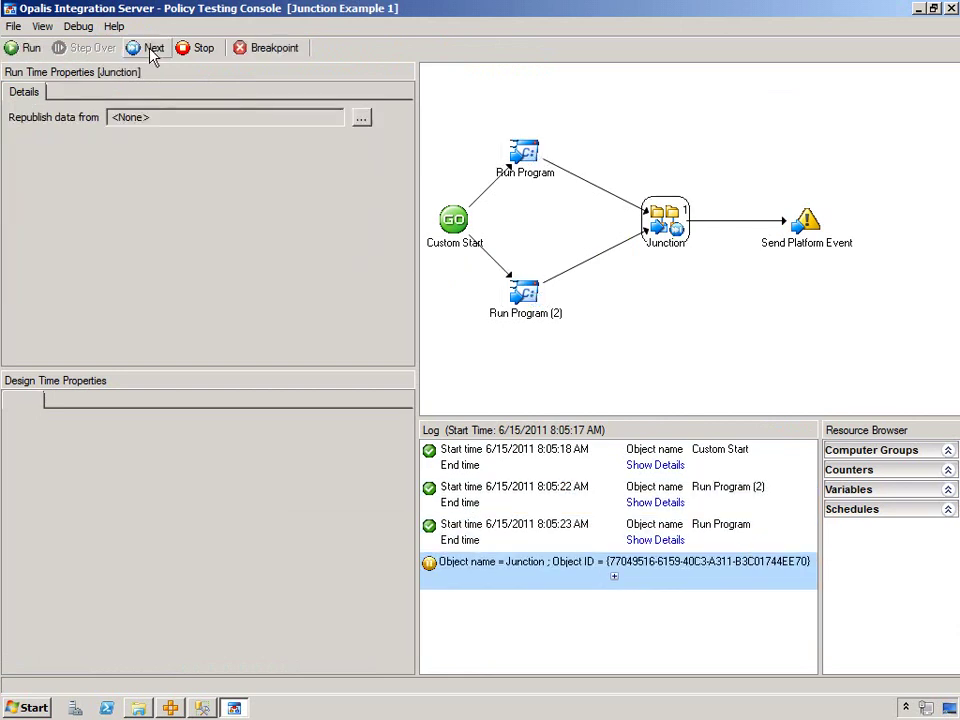
pyautogui.click(155, 57)
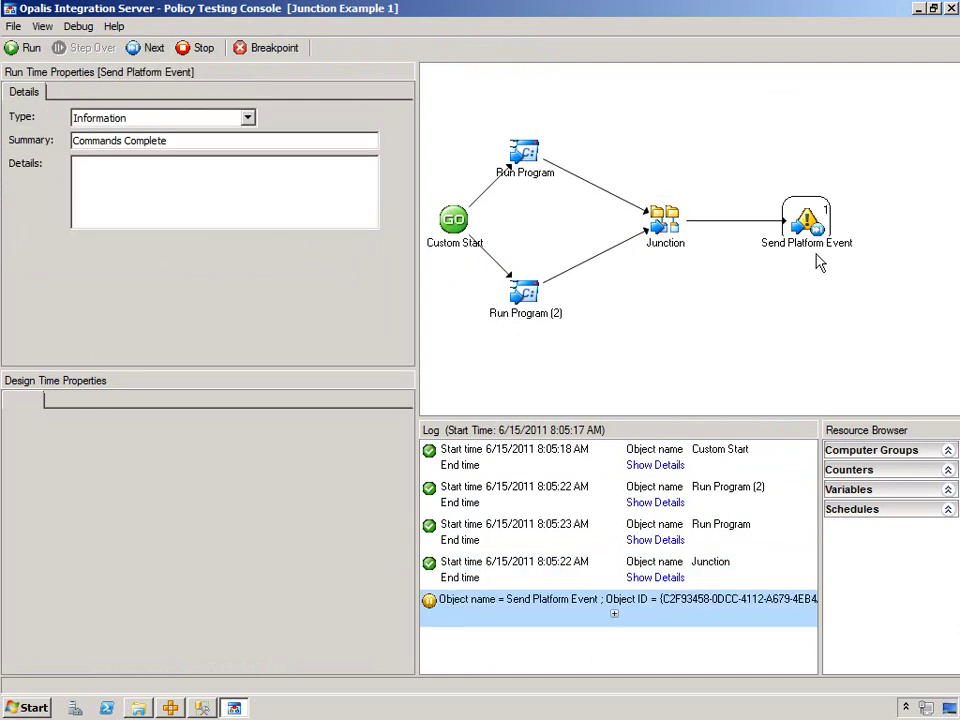
pyautogui.click(155, 57)
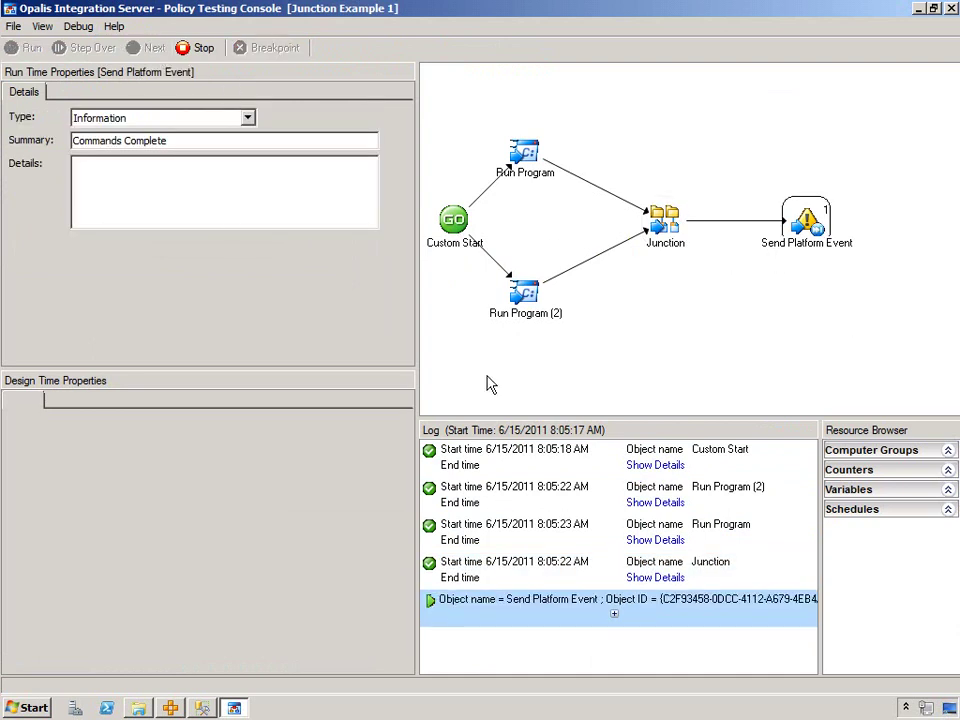
# - Enlarge the Log pane and show details for the Run Program and Run Program (2) entries
pyautogui.moveTo(602, 397); pyautogui.dragTo(604, 328)
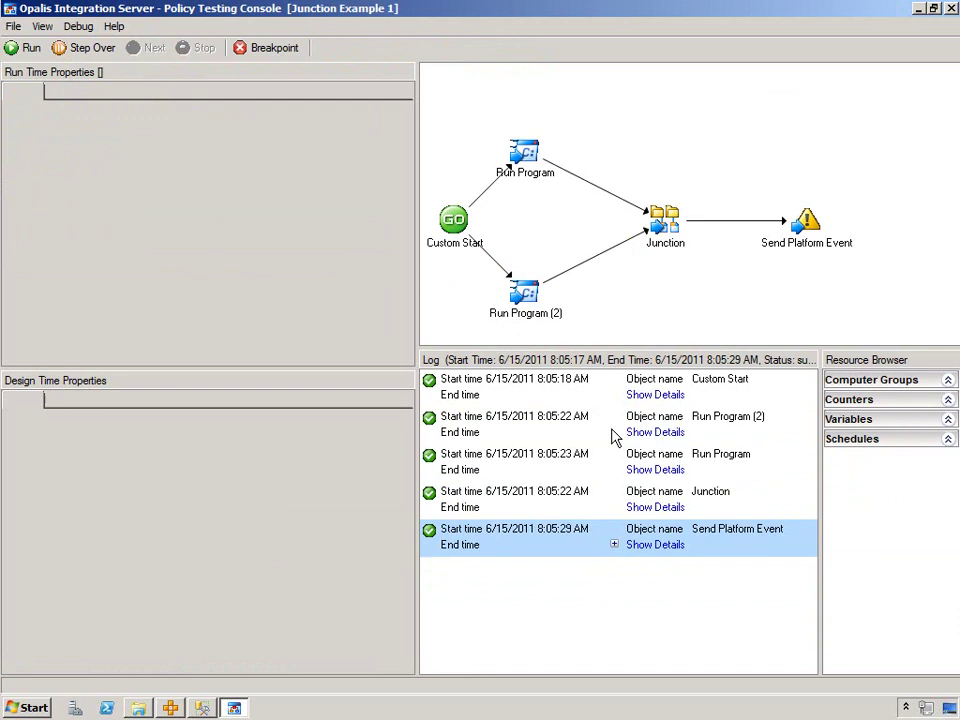
pyautogui.click(655, 469)
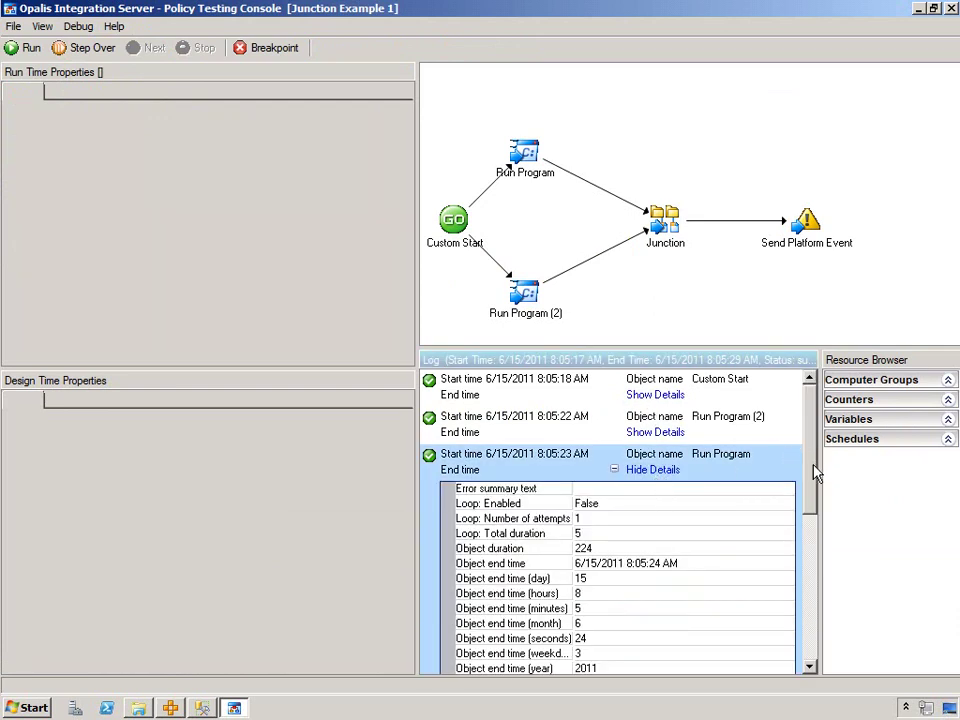
pyautogui.scroll(-6, 810, 568)
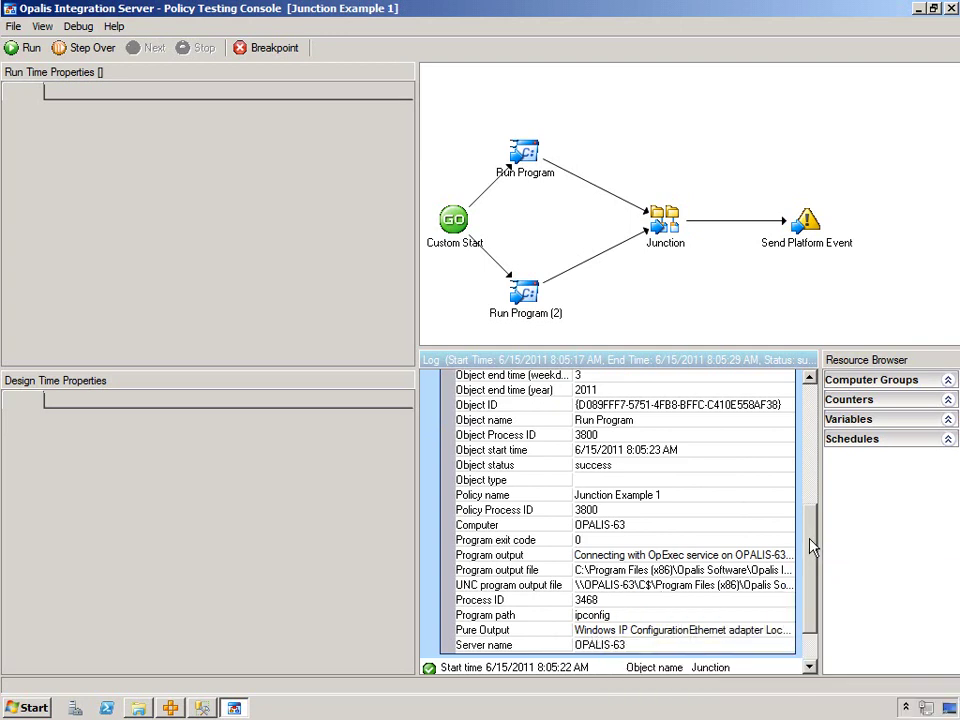
pyautogui.scroll(8, 612, 412)
pyautogui.click(655, 432)
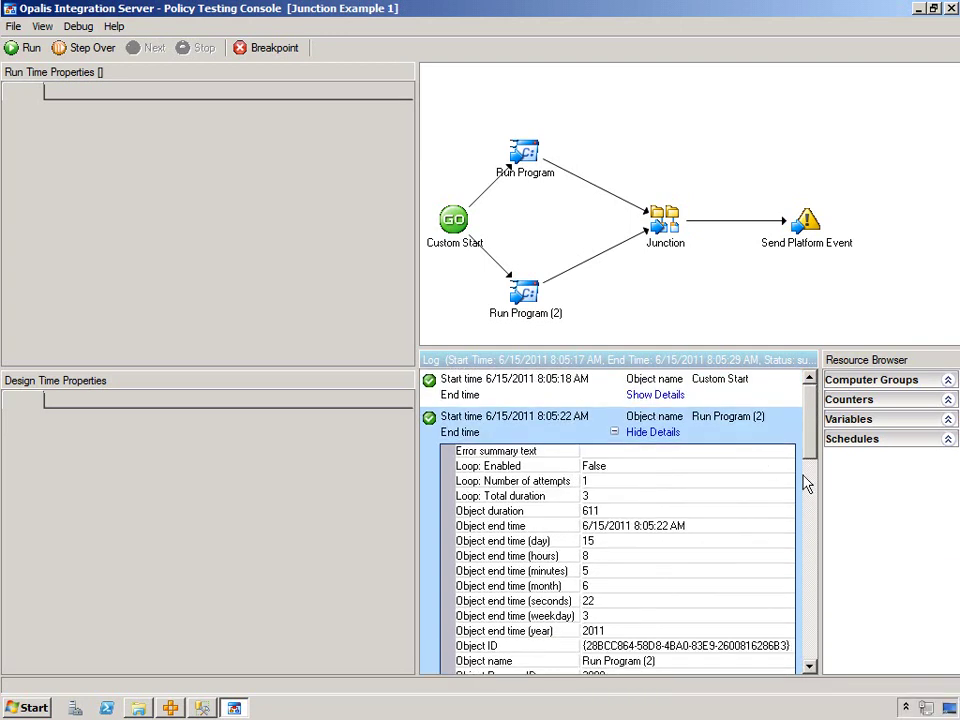
pyautogui.moveTo(810, 452); pyautogui.dragTo(797, 577)
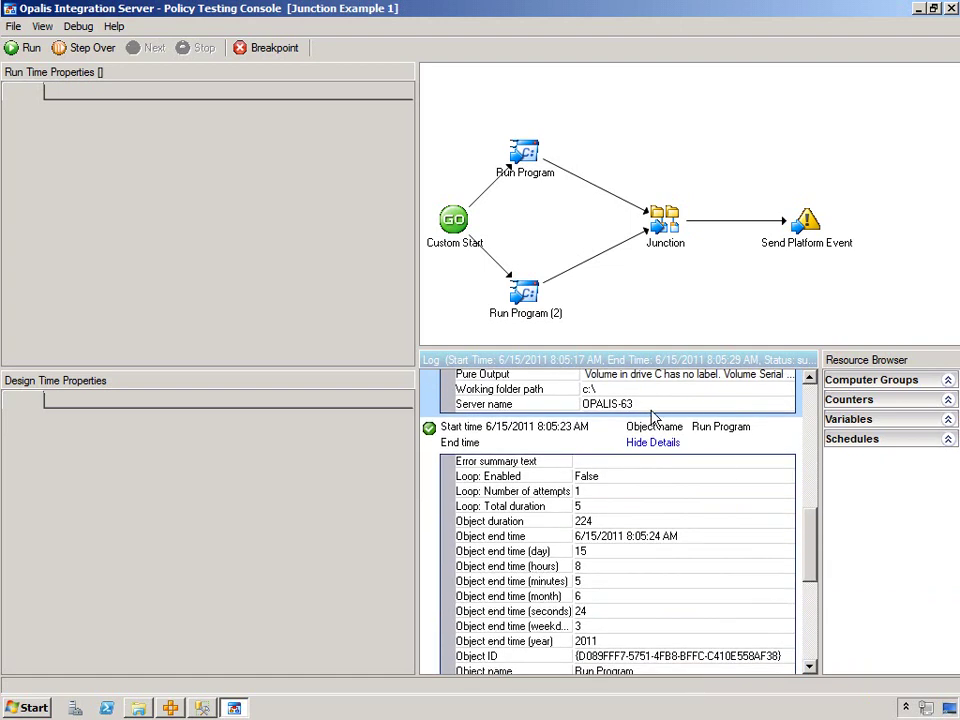
pyautogui.moveTo(607, 382)
# - Back in the designer, fill Send Platform Event's Details with Run Program's Pure Output published data
pyautogui.click(951, 8)
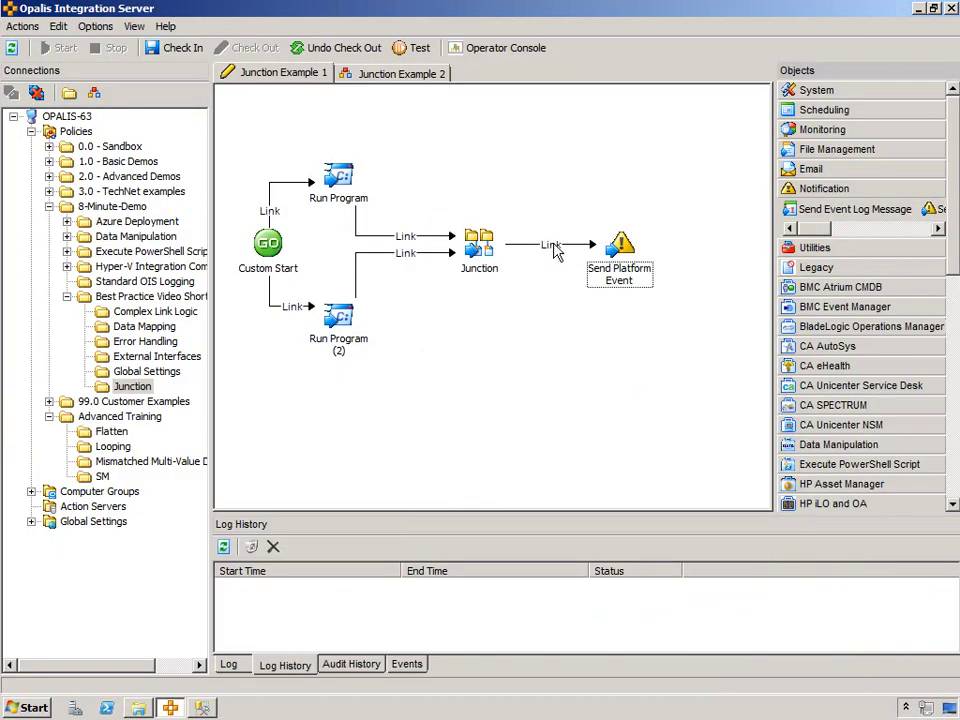
pyautogui.doubleClick(340, 176)
pyautogui.click(643, 513)
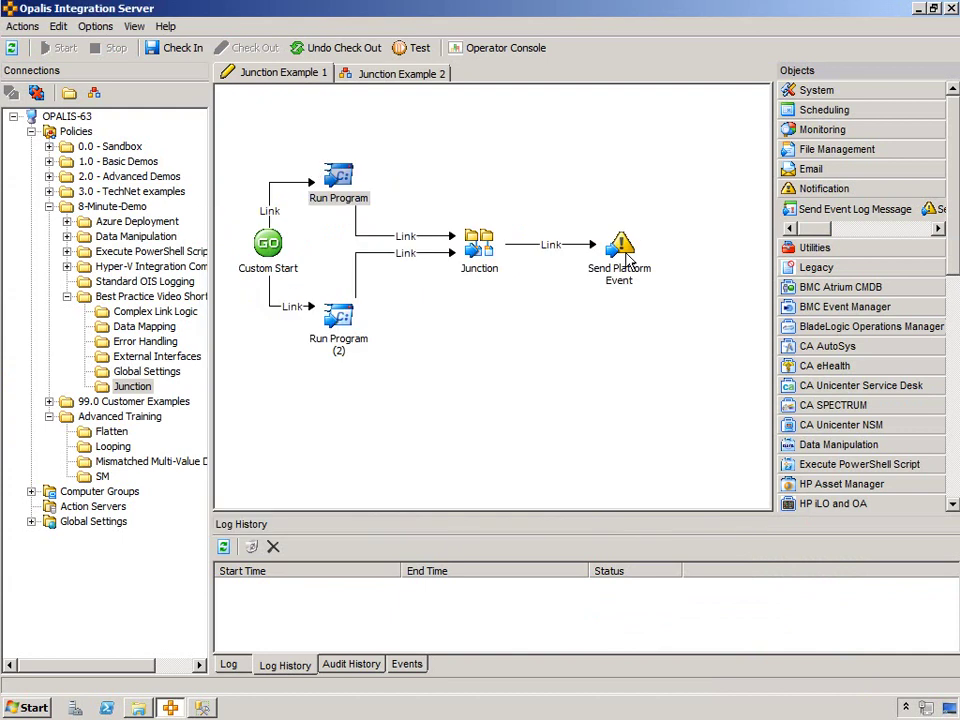
pyautogui.doubleClick(625, 258)
pyautogui.rightClick(477, 318)
pyautogui.moveTo(530, 319)
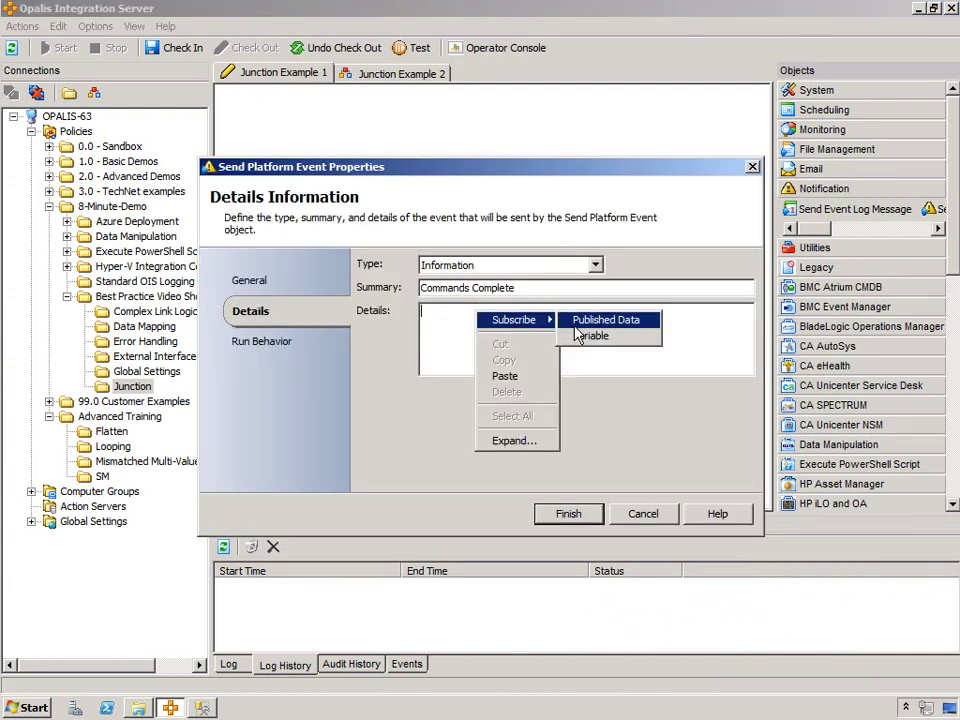
pyautogui.click(604, 319)
pyautogui.click(396, 216)
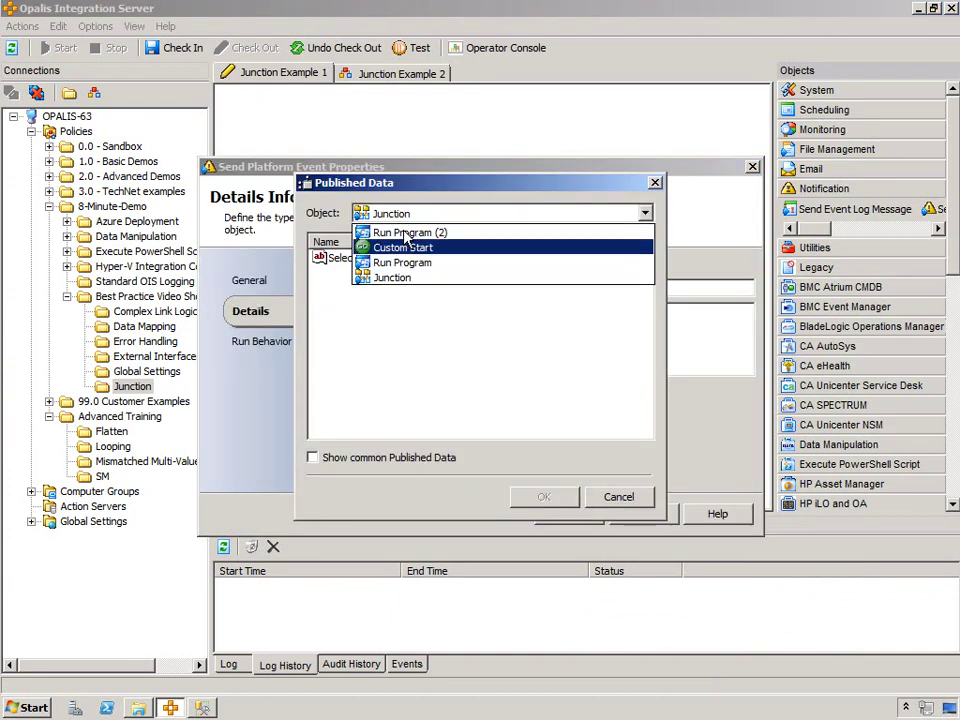
pyautogui.click(391, 263)
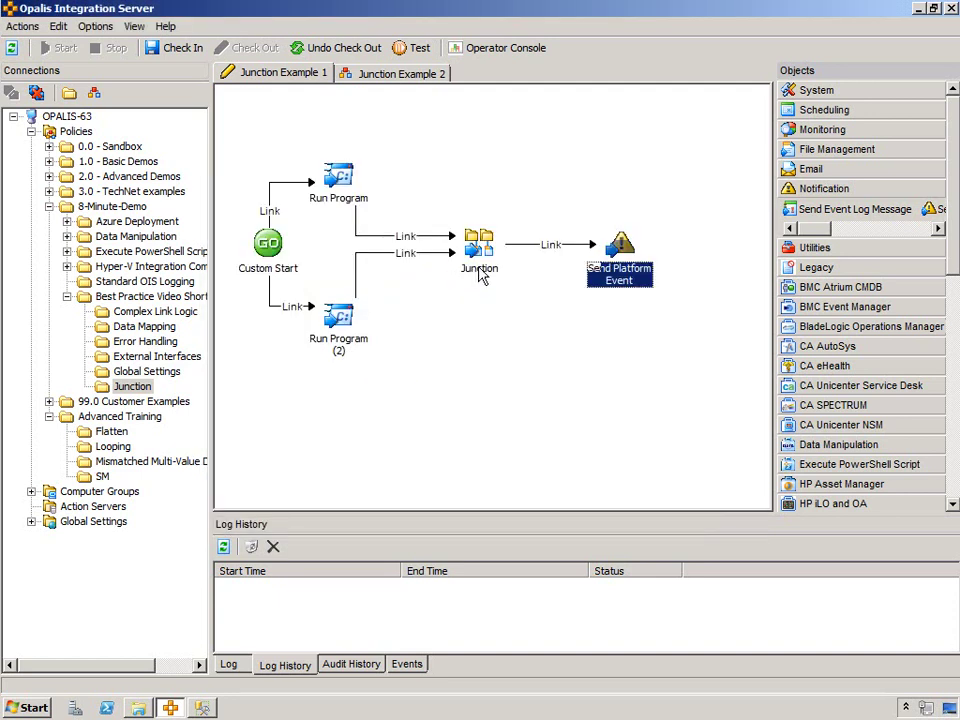
# - Set the Junction to republish data from Run Program and reopen Send Platform Event
pyautogui.doubleClick(477, 240)
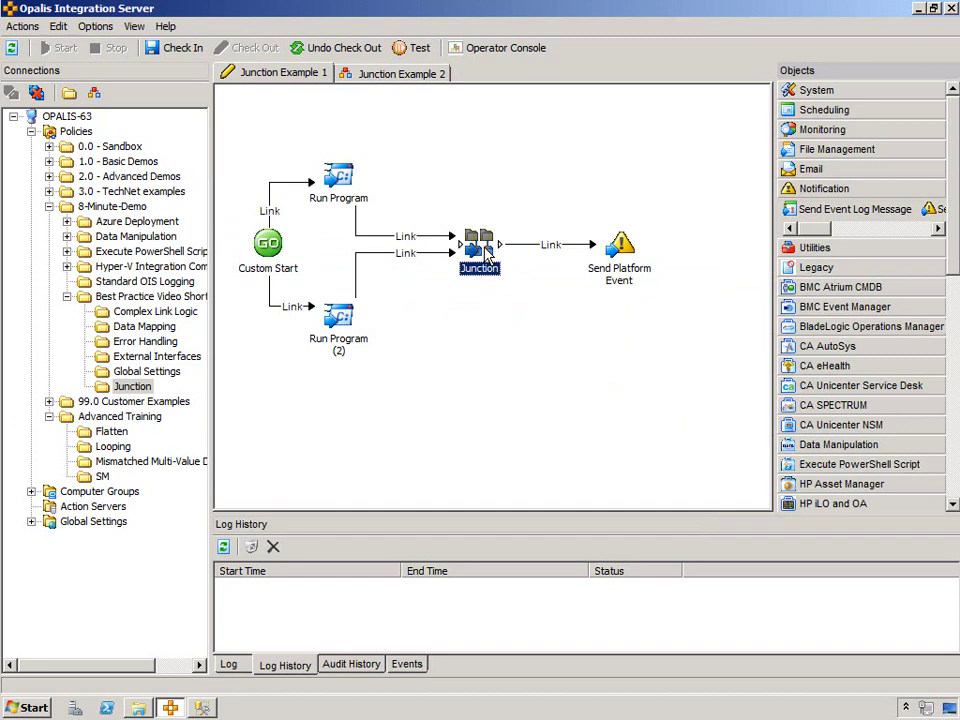
pyautogui.click(717, 273)
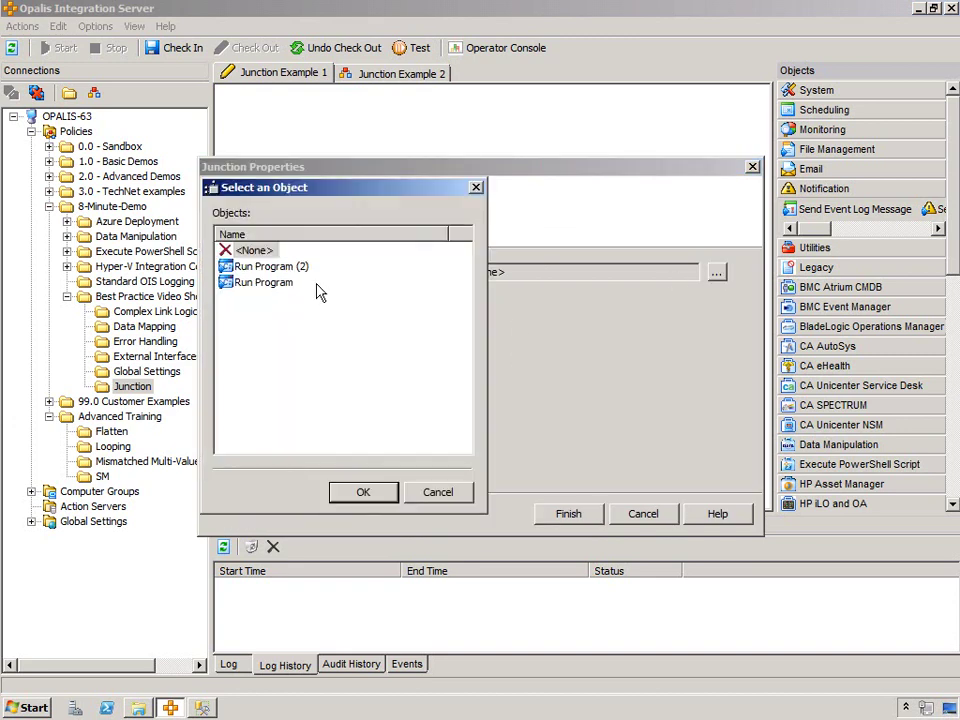
pyautogui.doubleClick(283, 284)
pyautogui.click(568, 515)
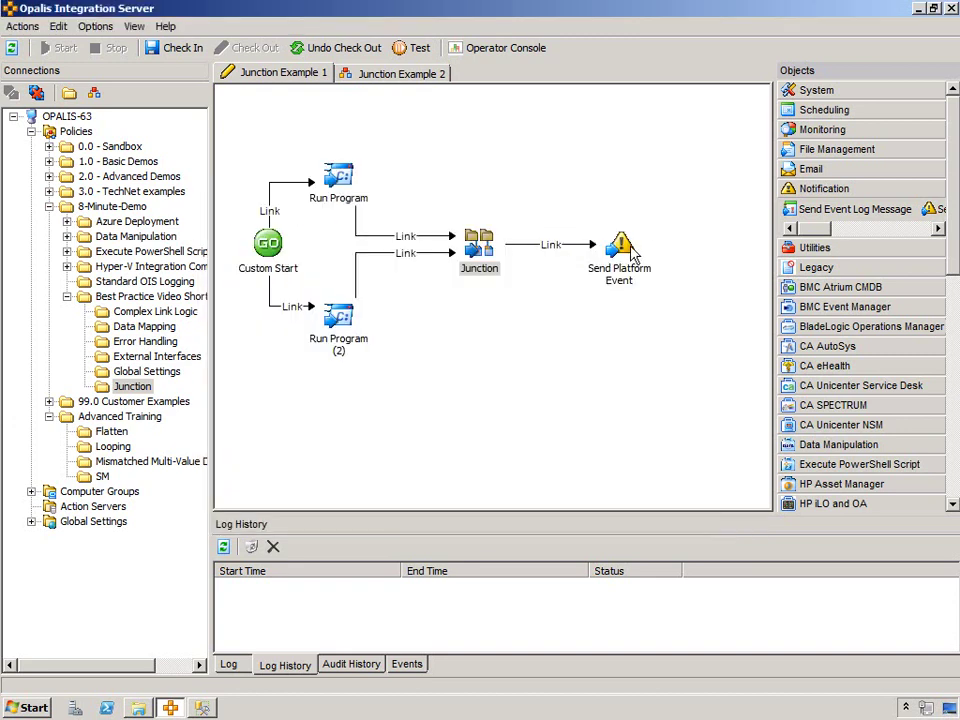
pyautogui.doubleClick(621, 248)
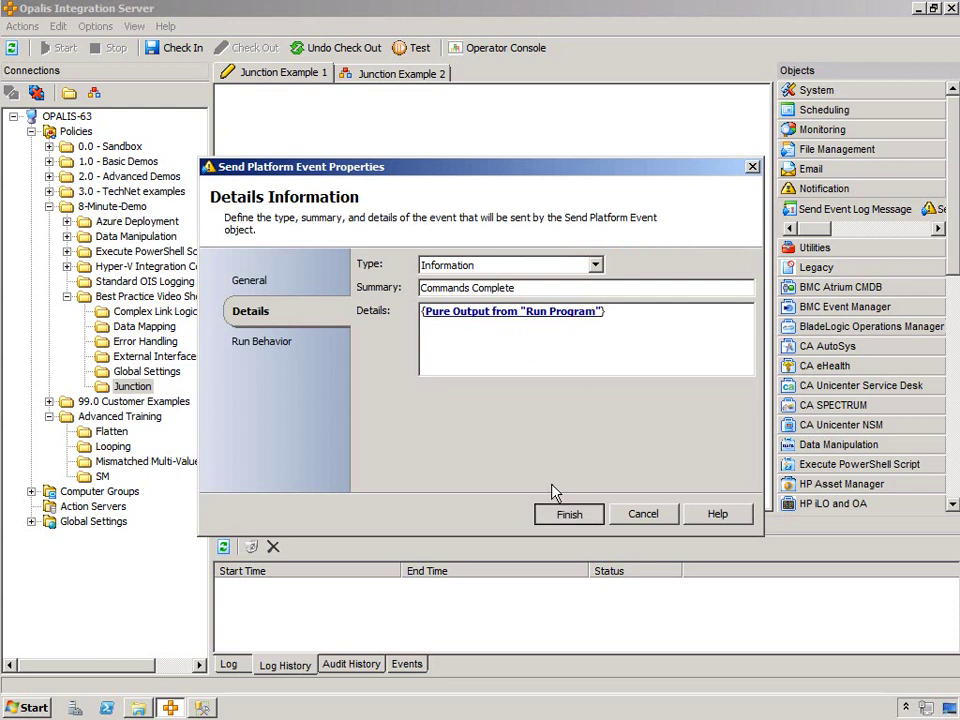
# - Save the event settings and step a new test run through to Send Platform Event
pyautogui.click(567, 514)
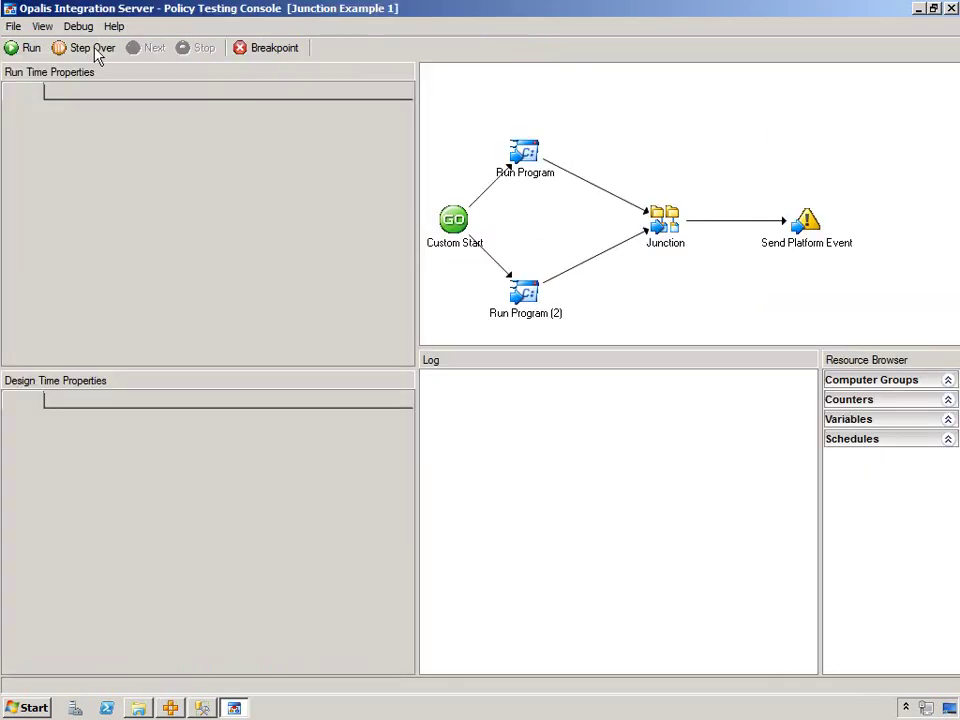
pyautogui.click(95, 50)
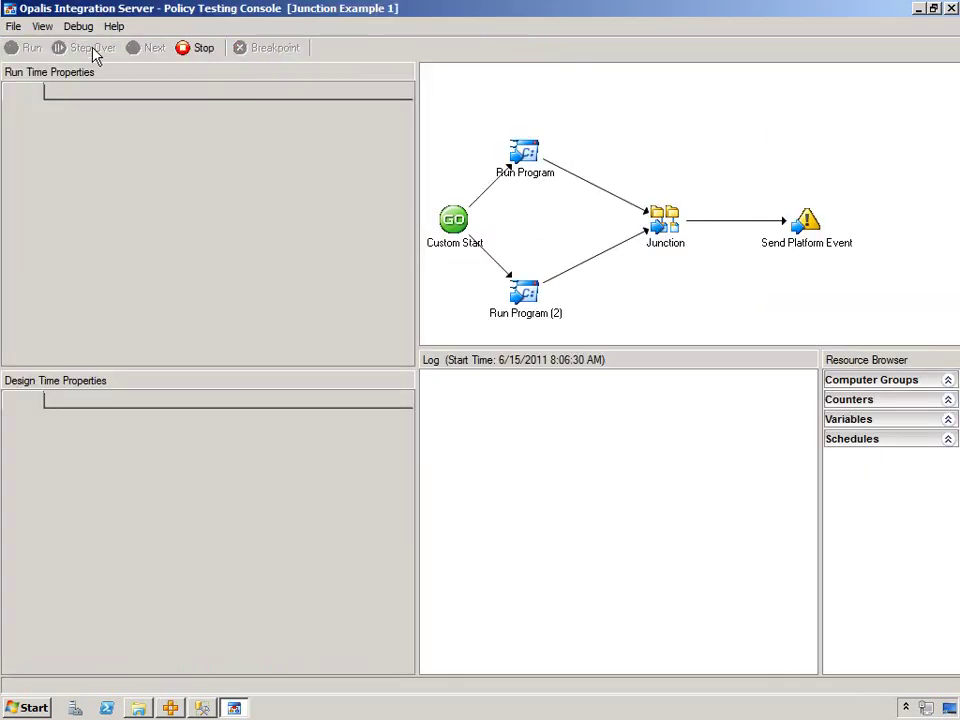
pyautogui.click(154, 50)
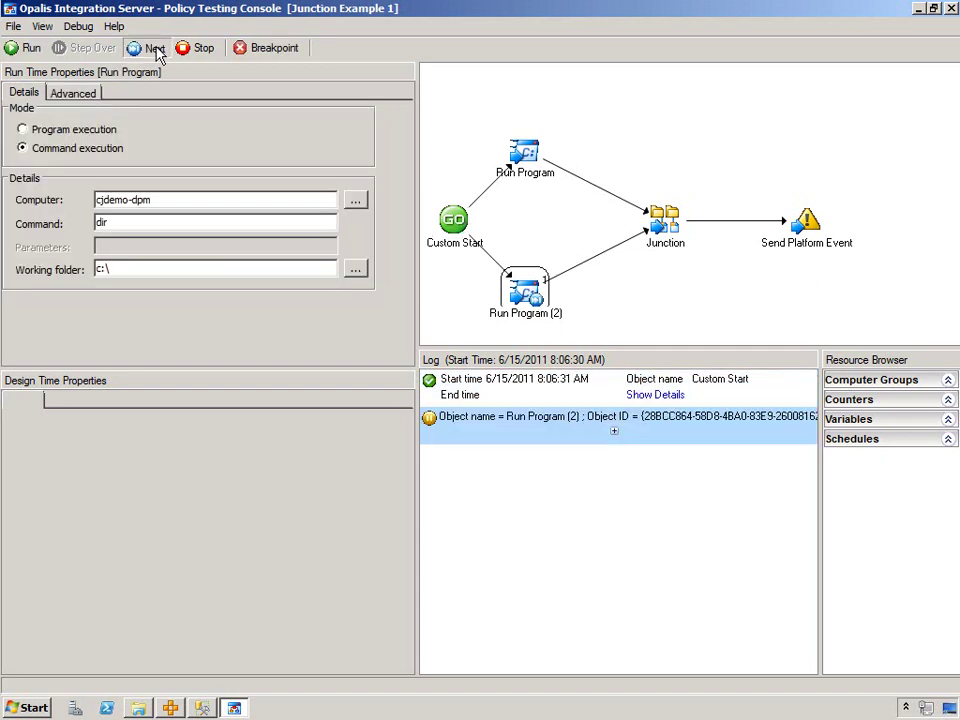
pyautogui.click(152, 48)
pyautogui.click(155, 50)
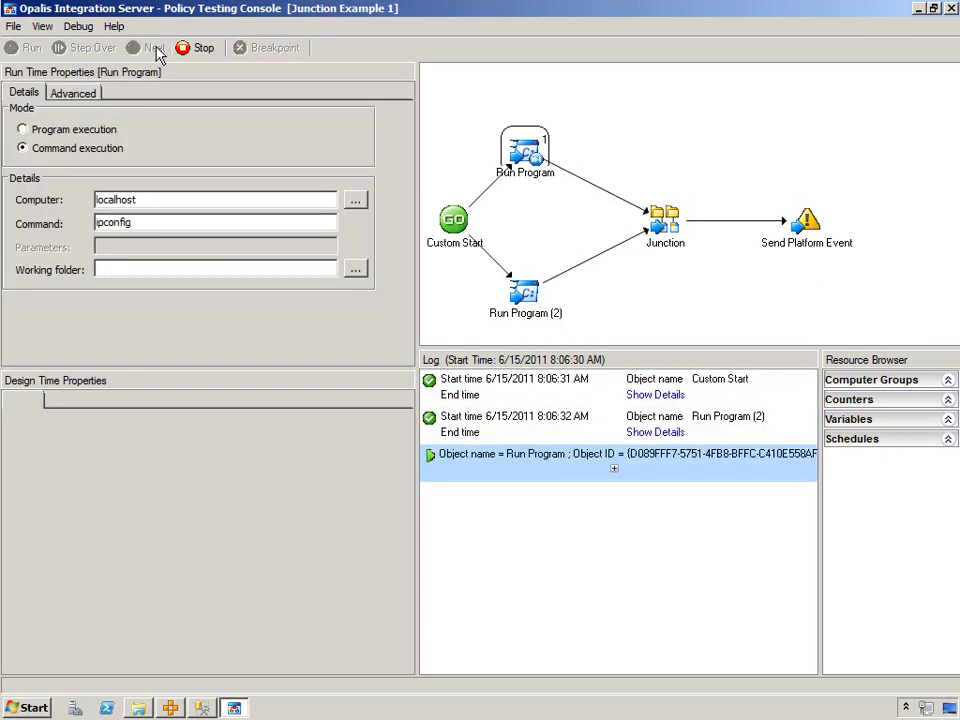
pyautogui.click(155, 49)
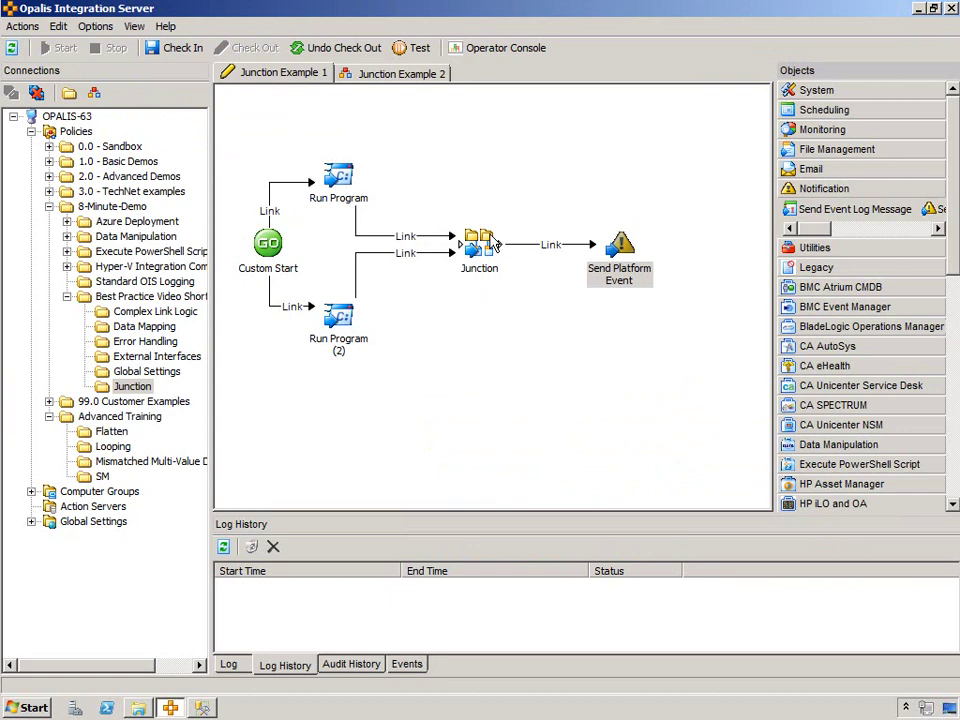
# - Switch the Junction's republish data source to Run Program (2)
pyautogui.doubleClick(485, 238)
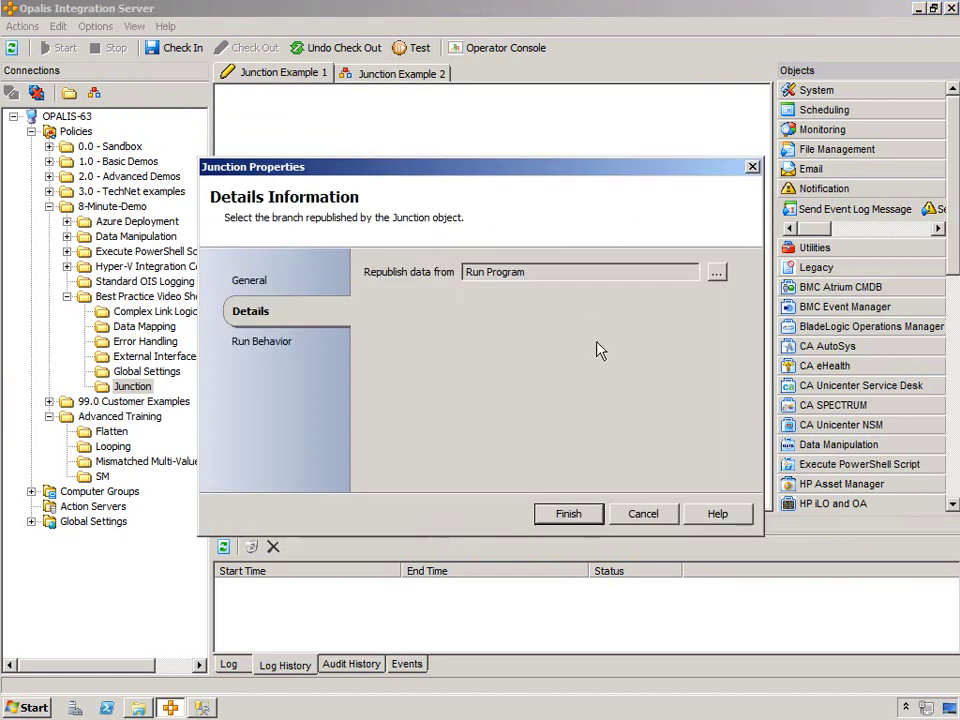
pyautogui.click(716, 272)
pyautogui.doubleClick(290, 266)
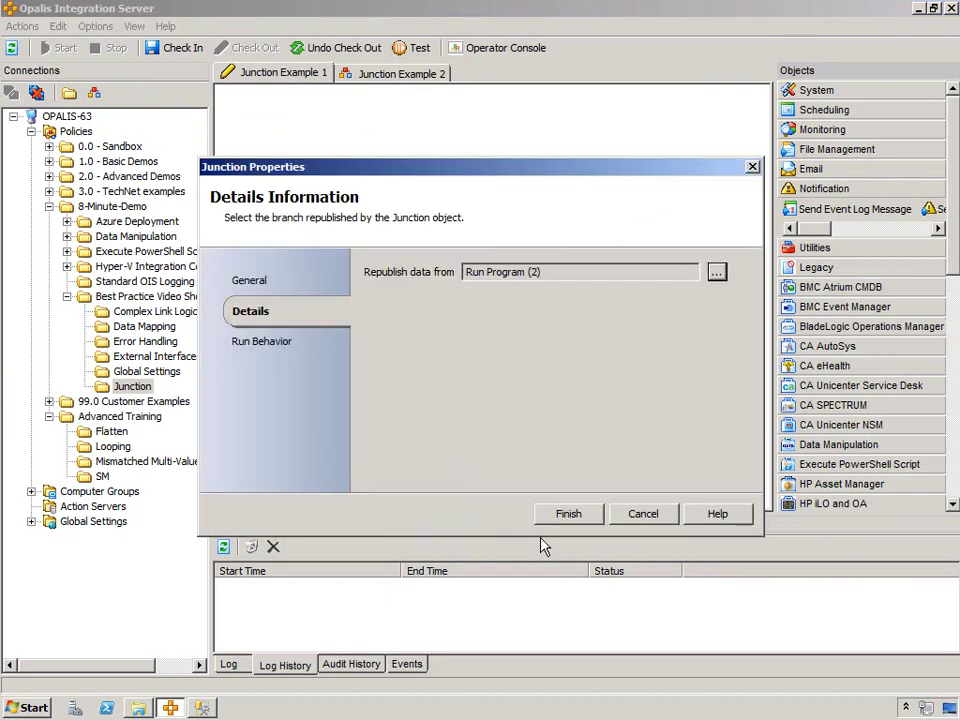
pyautogui.click(568, 514)
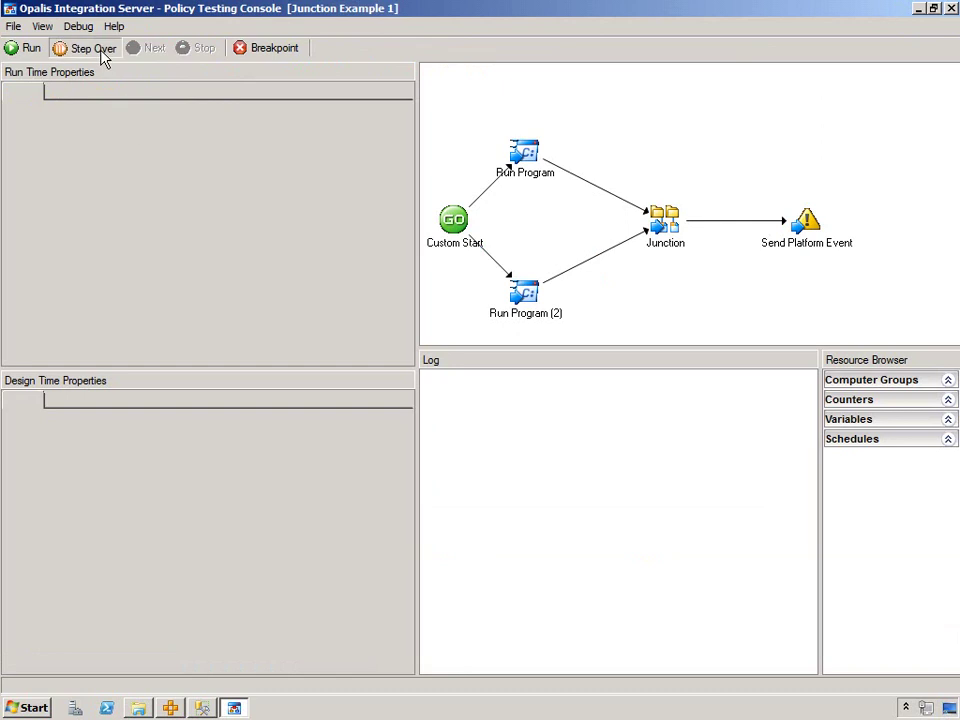
# - Step a fresh test run through Send Platform Event, review its properties, and close the console
pyautogui.click(98, 50)
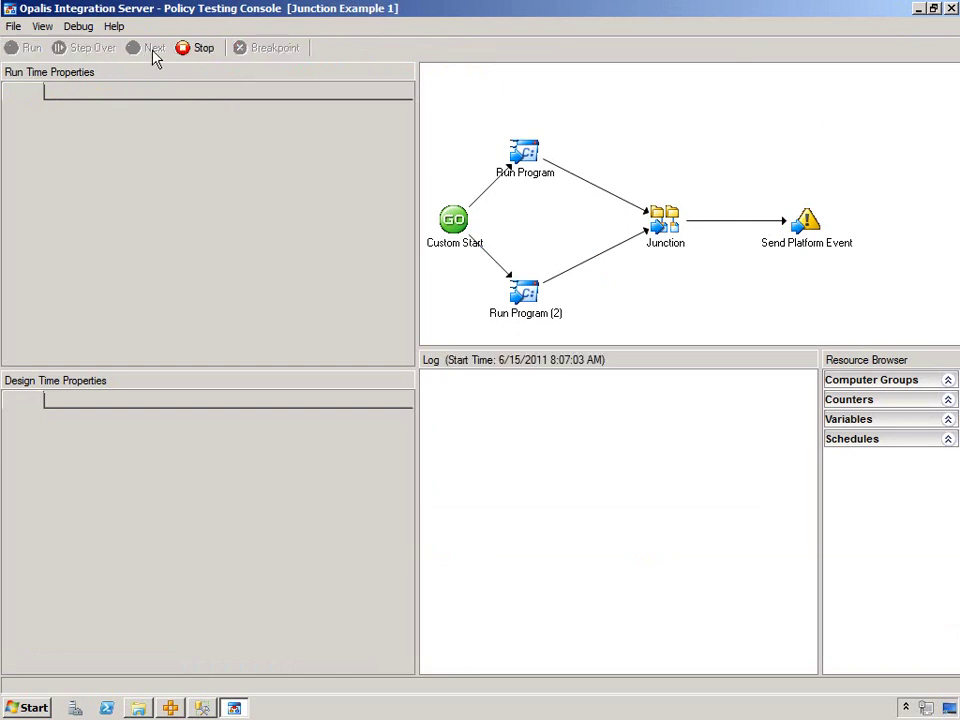
pyautogui.click(150, 50)
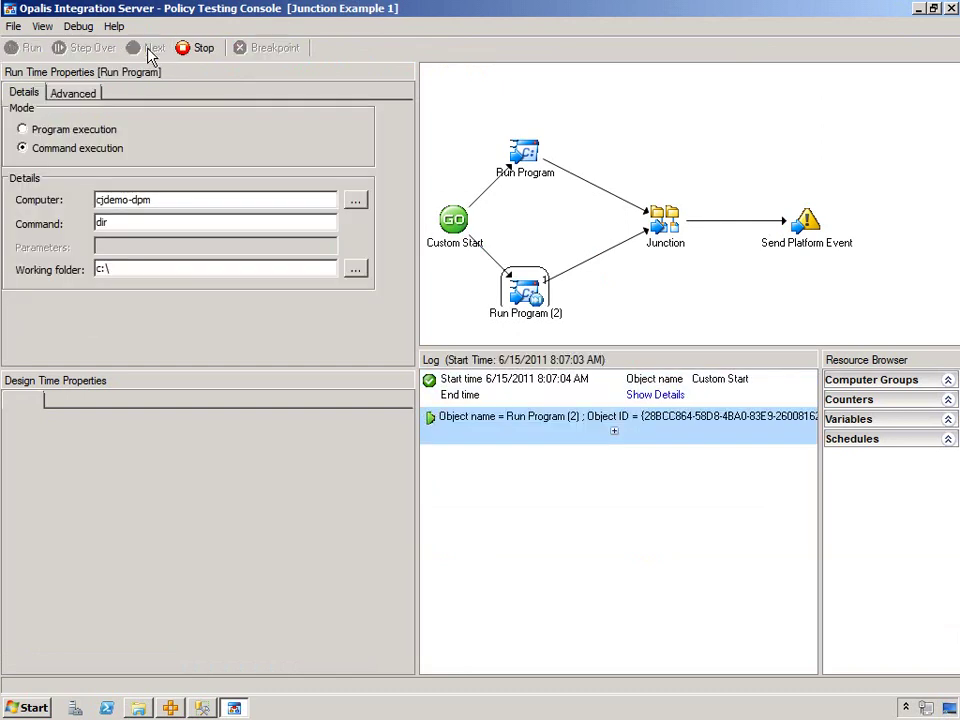
pyautogui.click(150, 50)
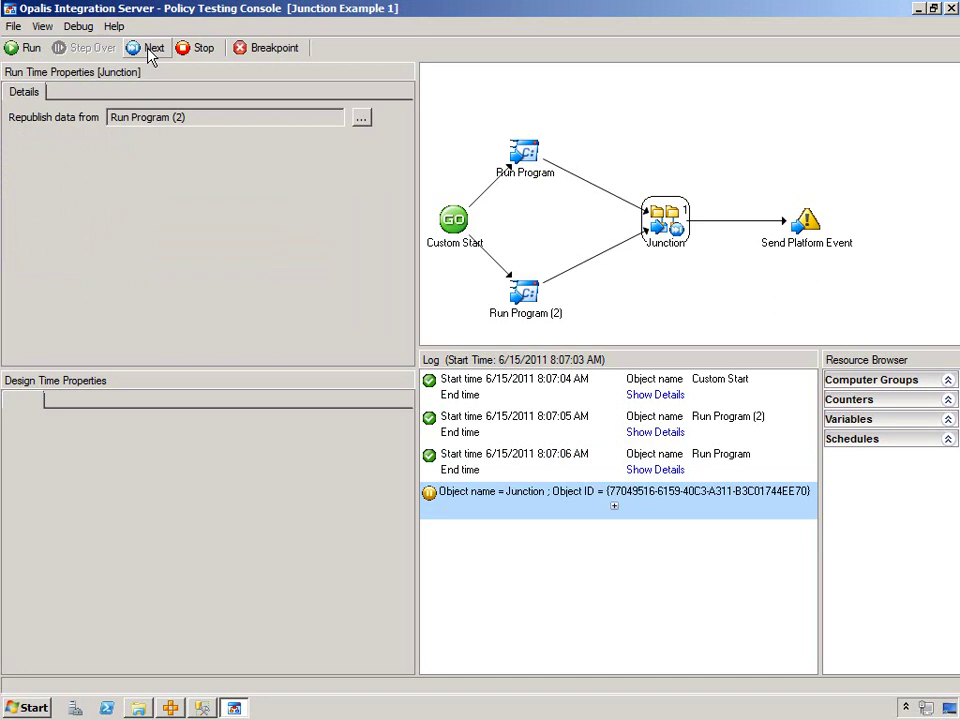
pyautogui.click(150, 50)
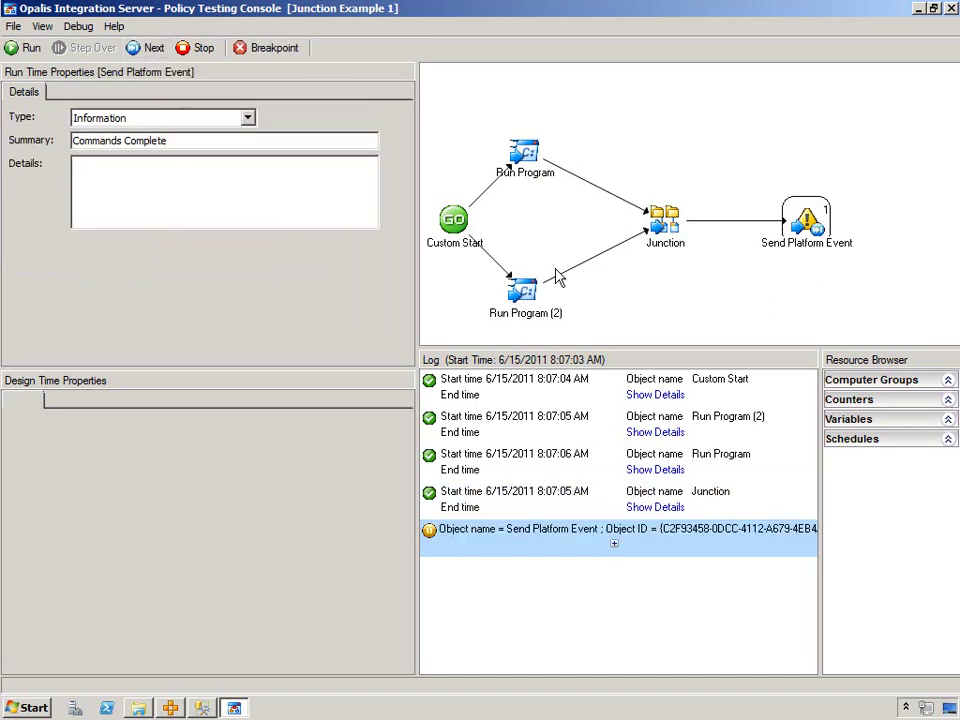
pyautogui.click(808, 240)
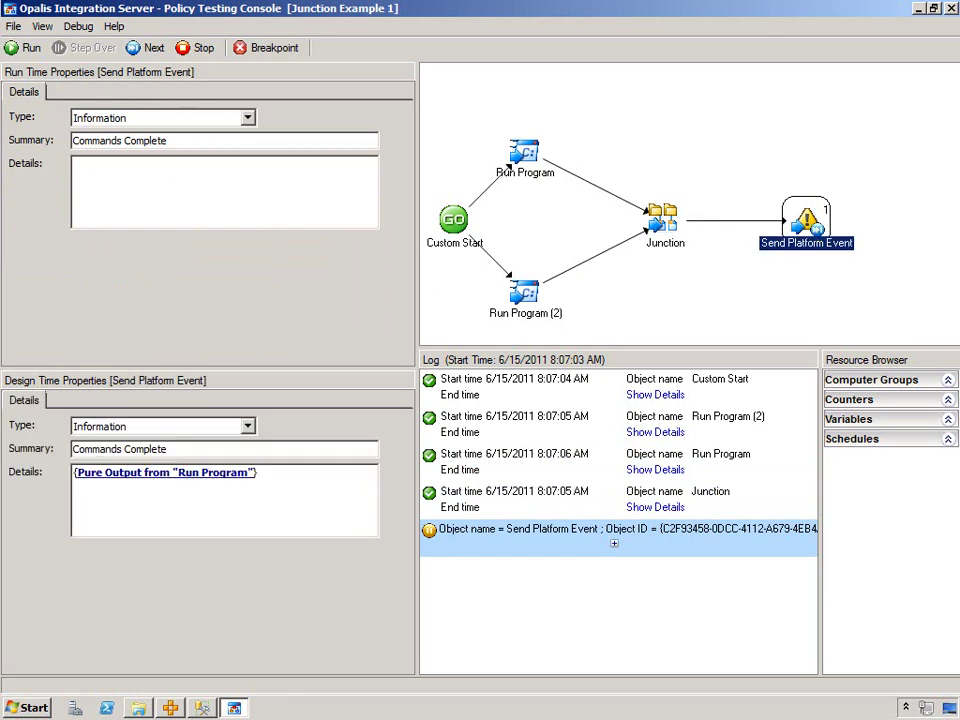
pyautogui.click(951, 9)
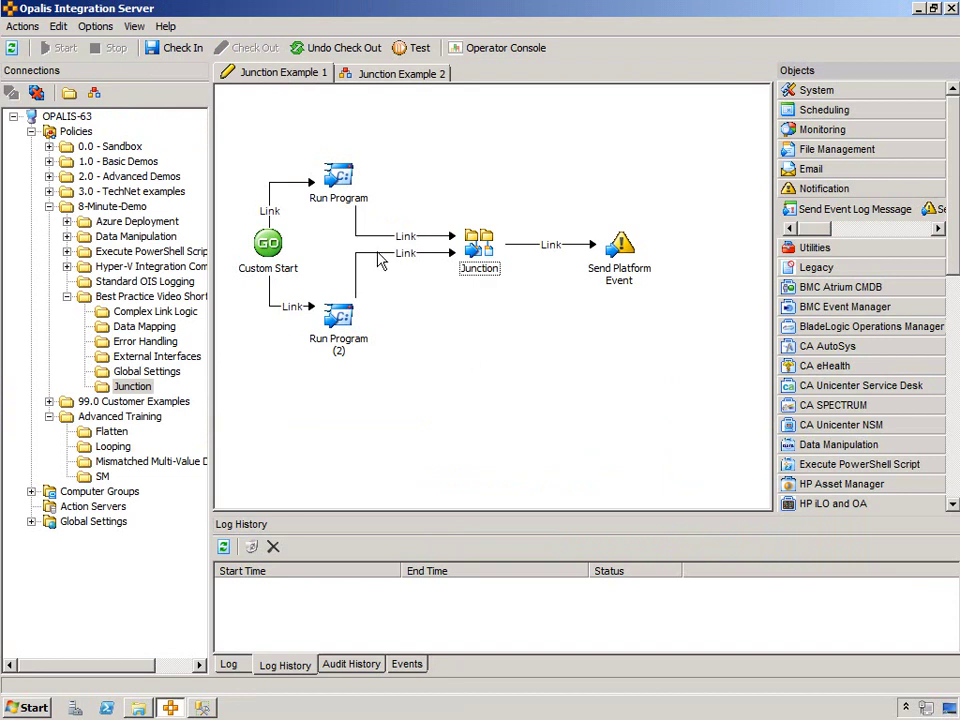
# - Rename the Run Program (2) link to 'Delay 10s' and colour it purple
pyautogui.doubleClick(380, 255)
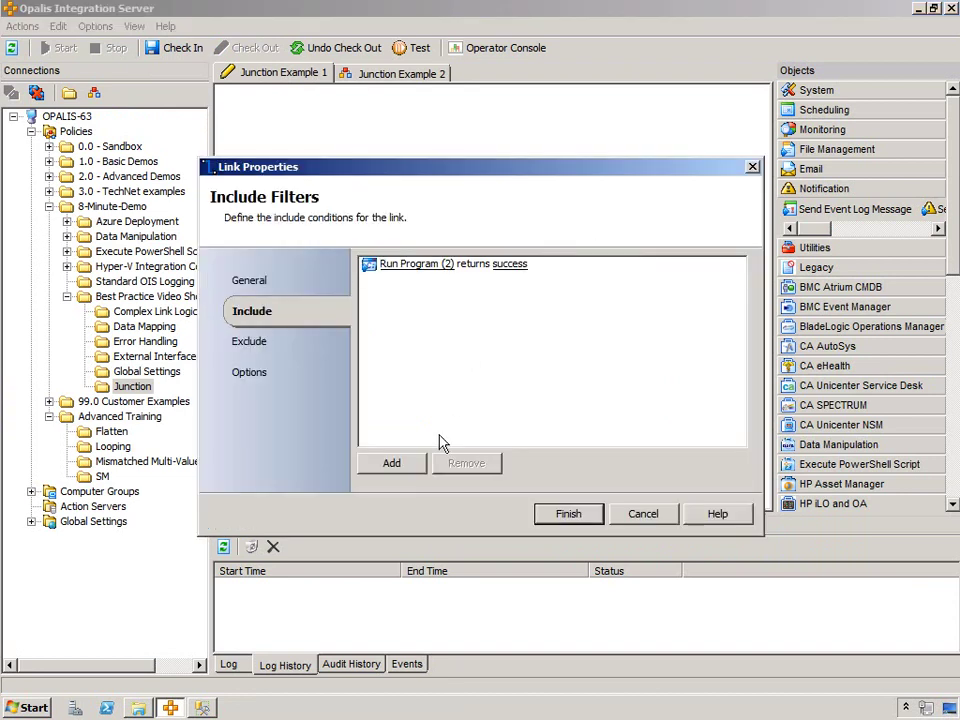
pyautogui.click(250, 372)
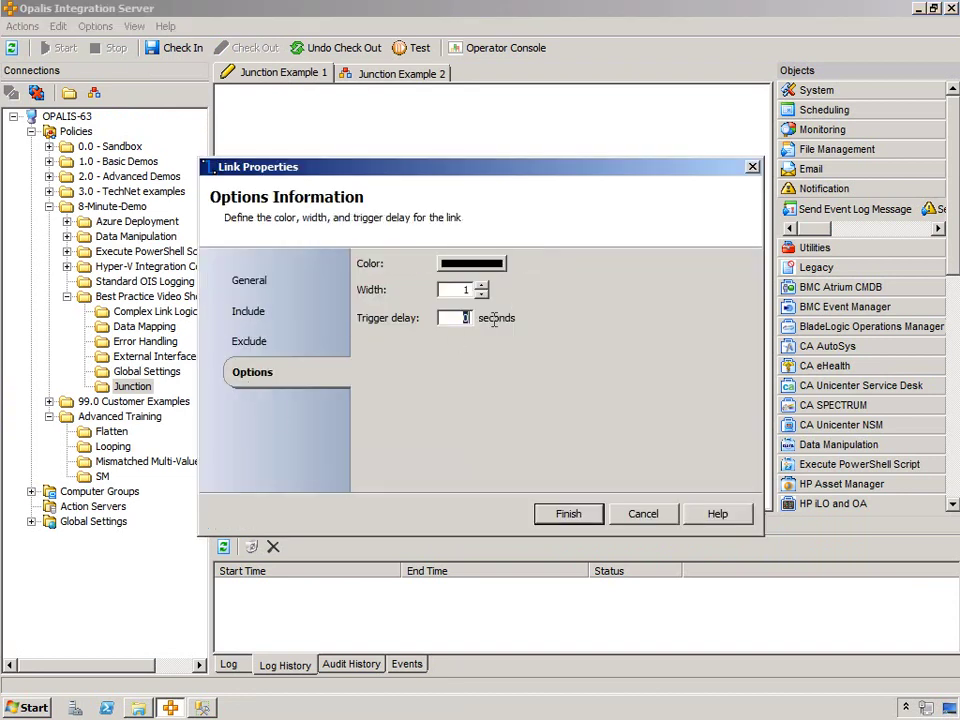
pyautogui.click(248, 312)
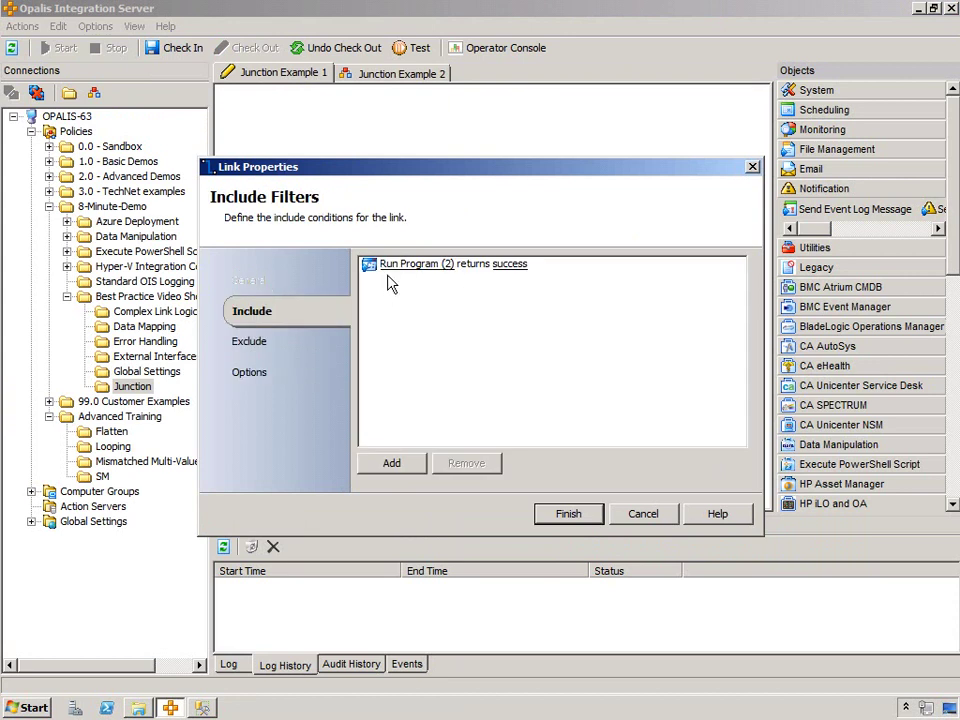
pyautogui.click(250, 280)
pyautogui.doubleClick(460, 263)
pyautogui.write('Delay 10s')
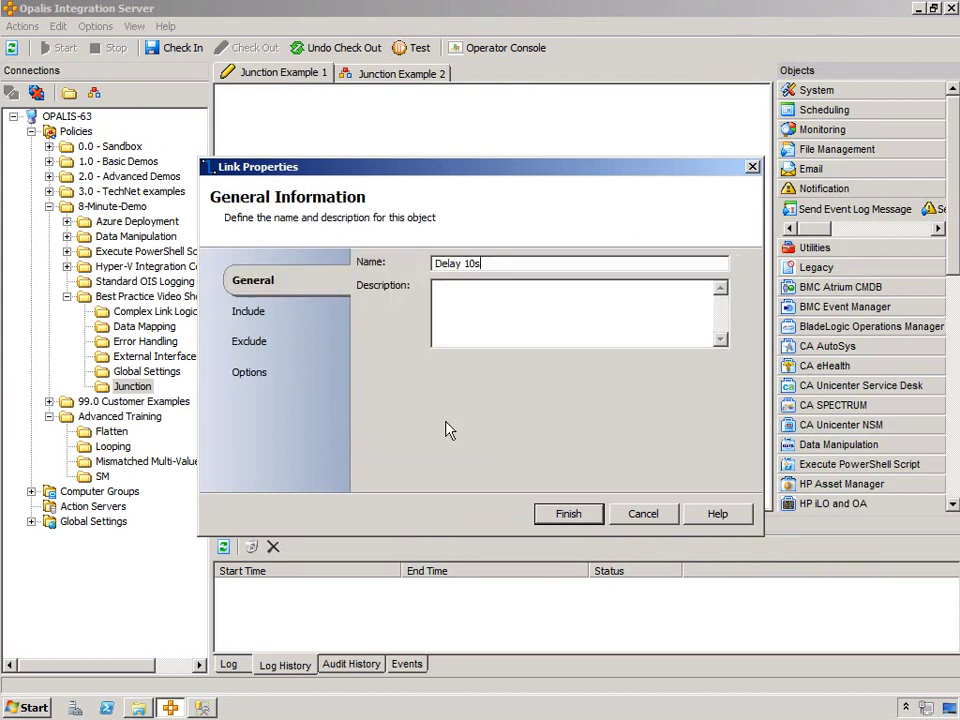
pyautogui.click(249, 372)
pyautogui.click(487, 263)
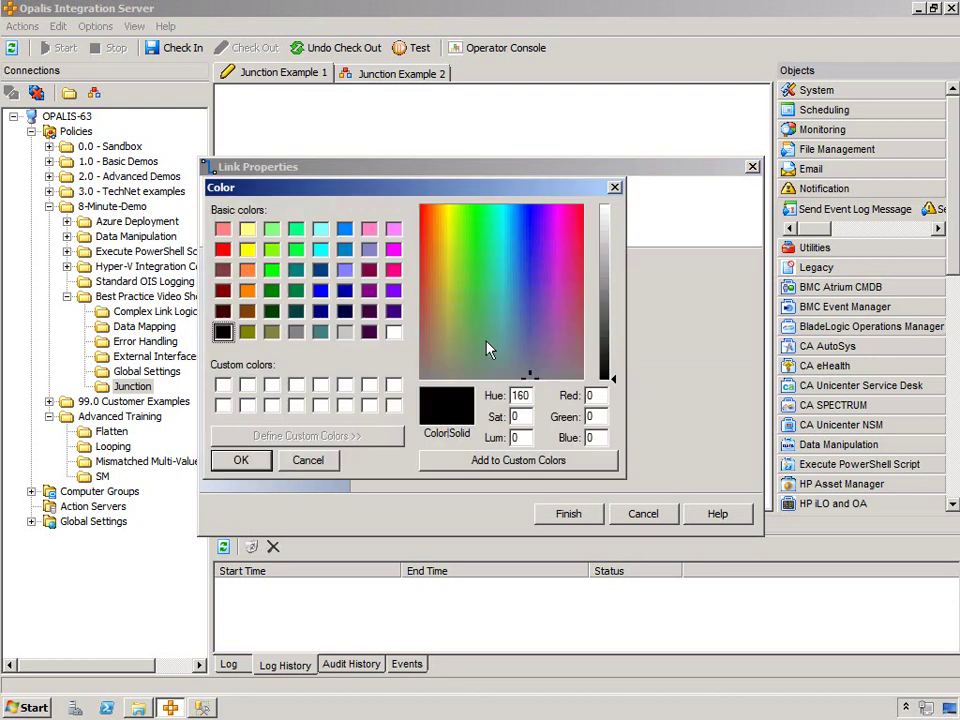
pyautogui.click(369, 290)
pyautogui.click(245, 460)
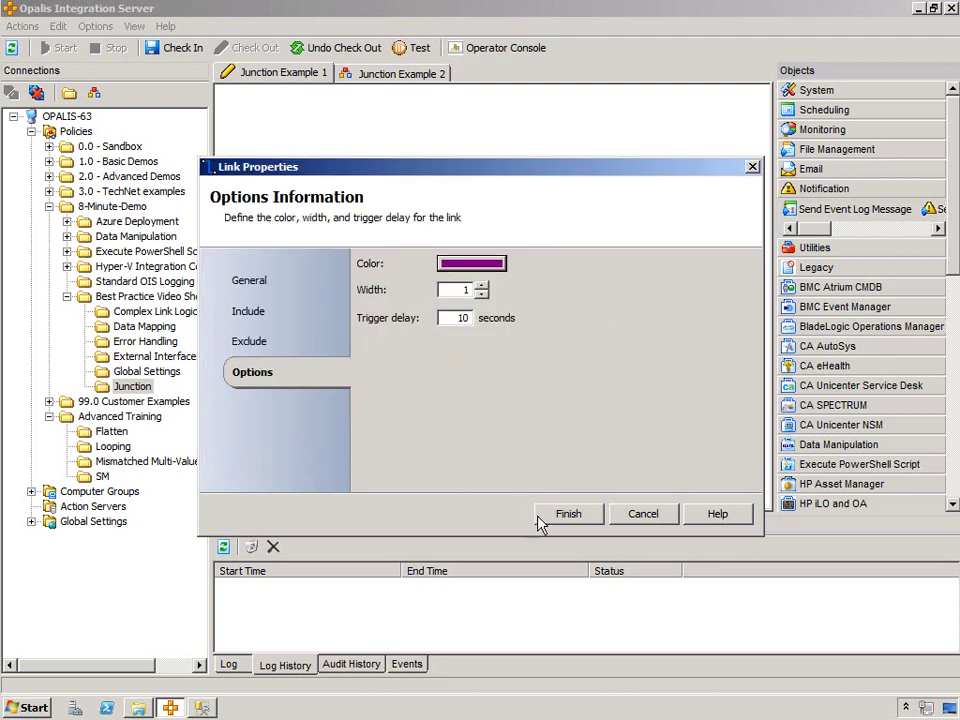
pyautogui.click(568, 514)
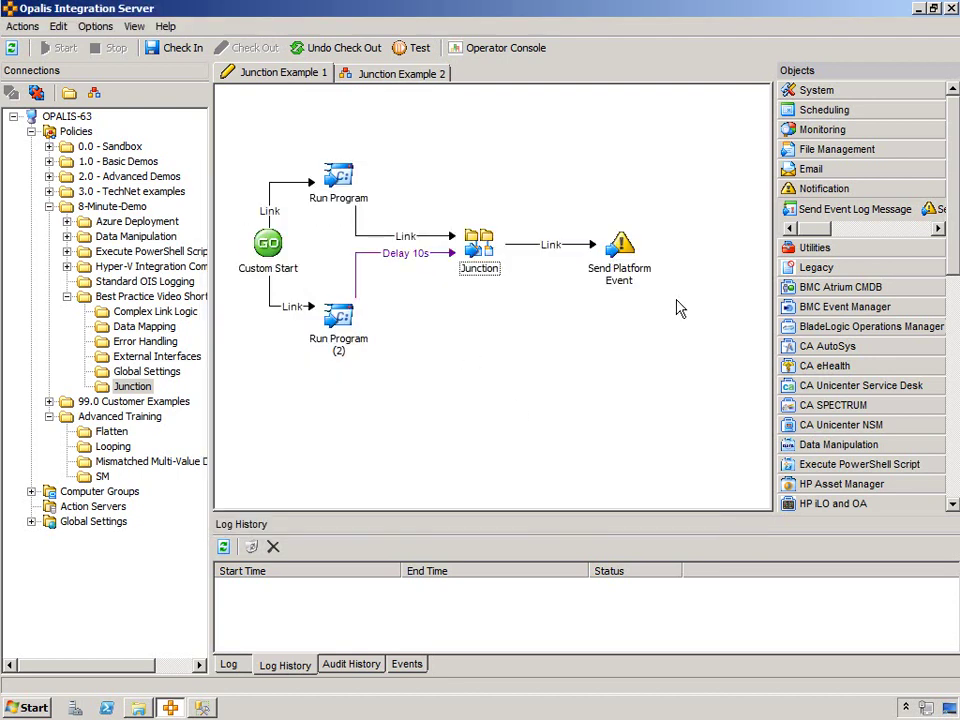
# - Set the Junction to republish data from Run Program
pyautogui.click(620, 250)
pyautogui.doubleClick(479, 245)
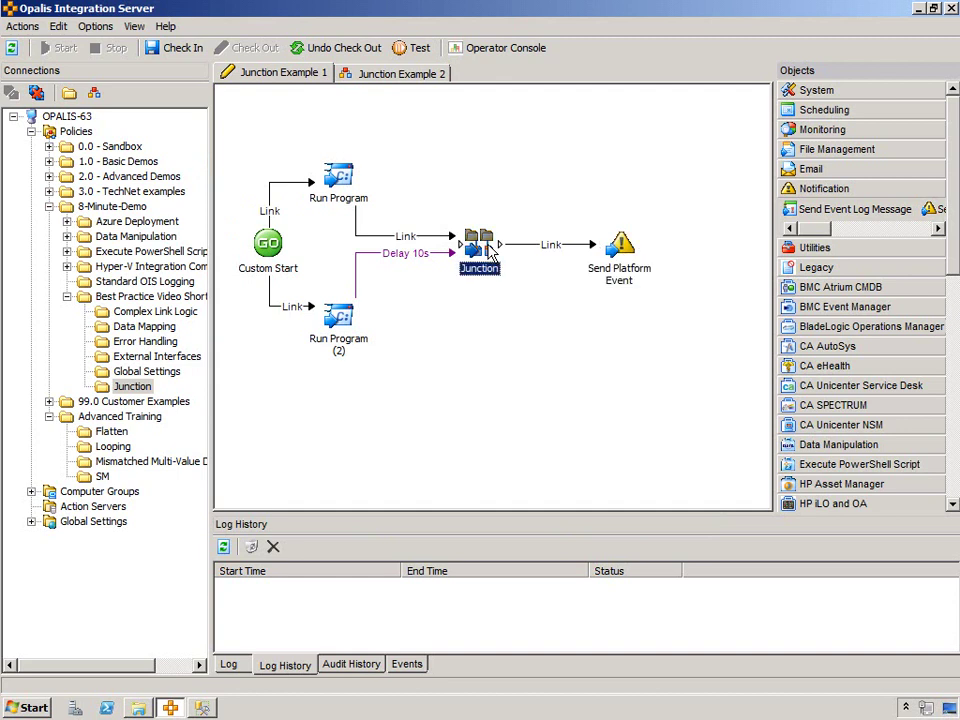
pyautogui.click(717, 273)
pyautogui.click(268, 281)
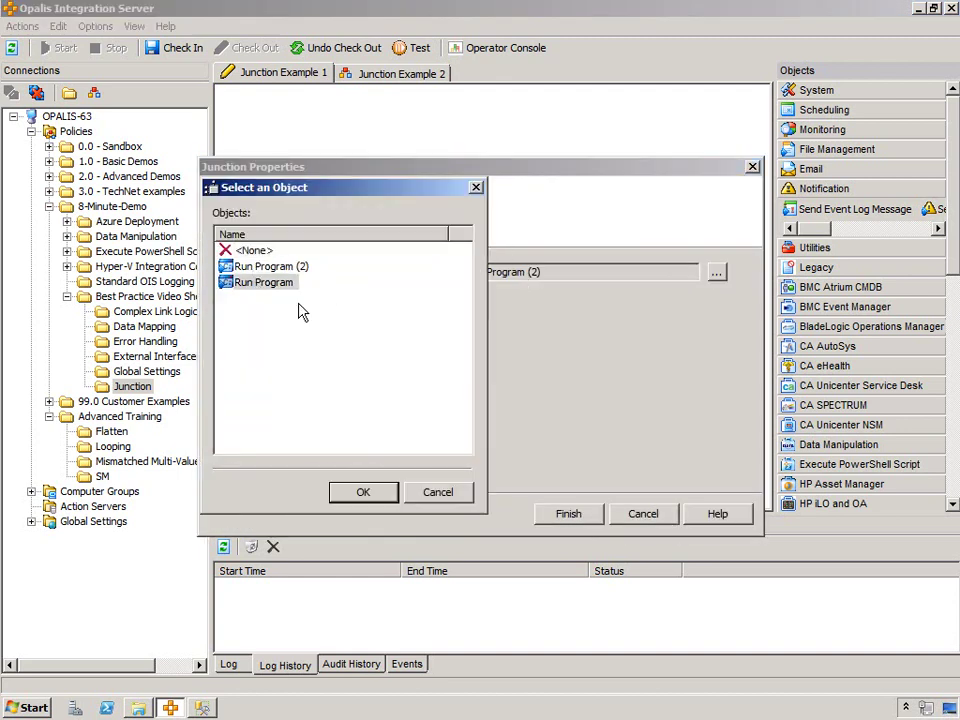
pyautogui.click(364, 492)
pyautogui.click(550, 518)
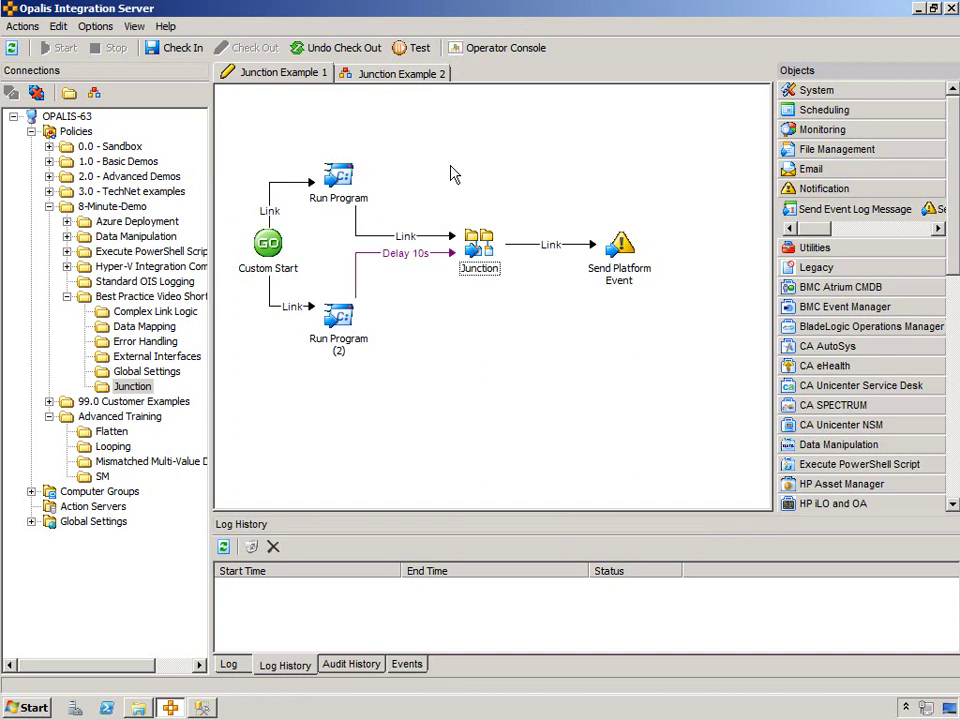
pyautogui.click(412, 49)
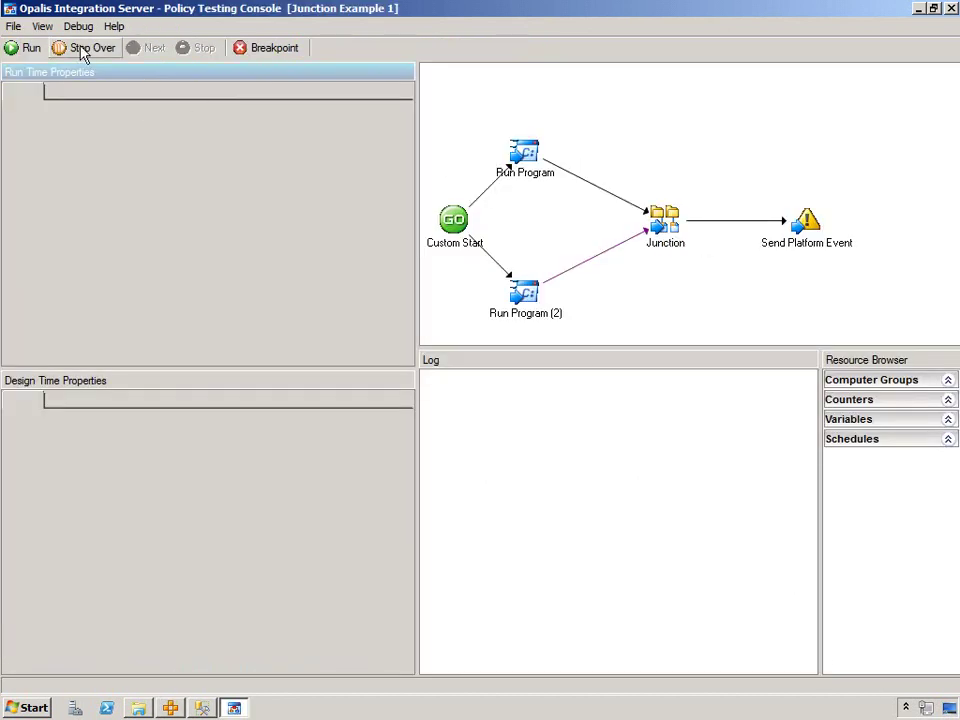
pyautogui.click(84, 48)
pyautogui.click(146, 52)
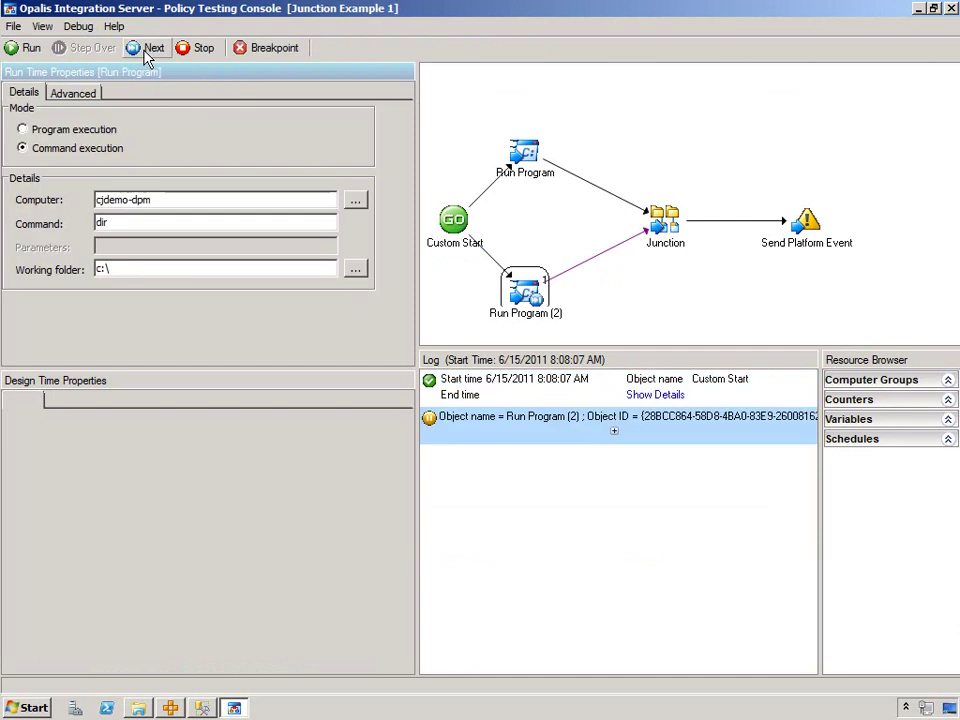
pyautogui.click(146, 52)
pyautogui.click(146, 52)
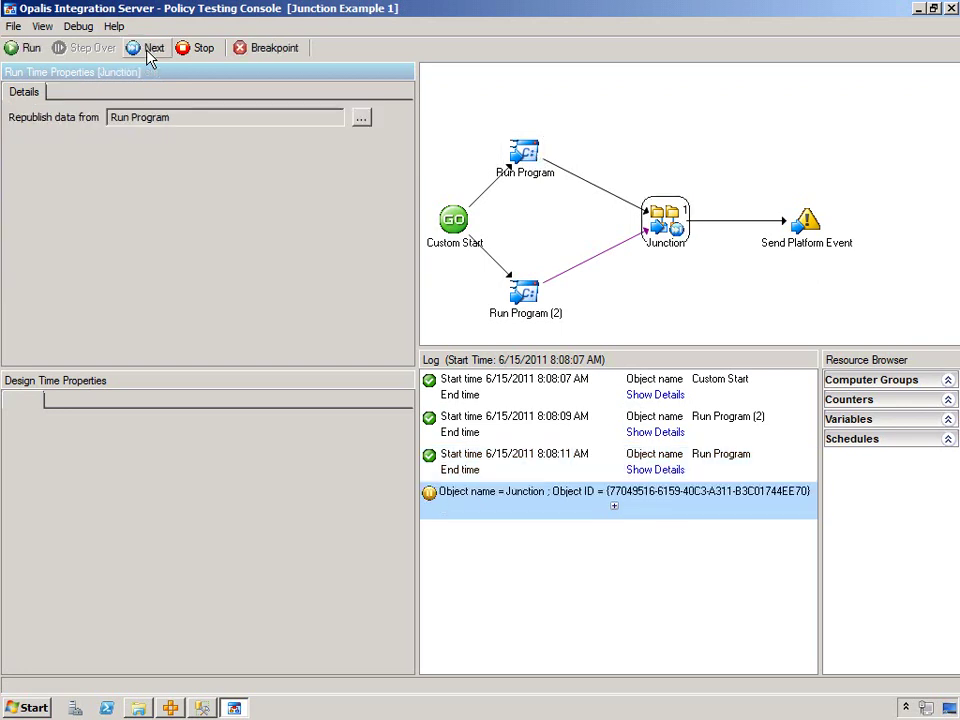
pyautogui.click(146, 52)
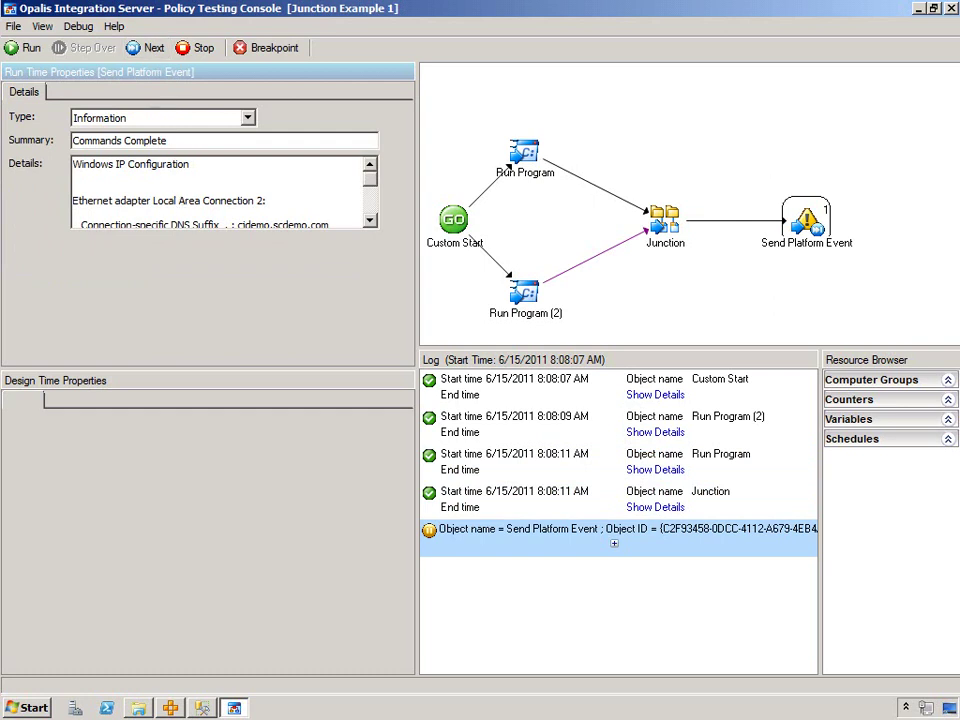
pyautogui.click(950, 9)
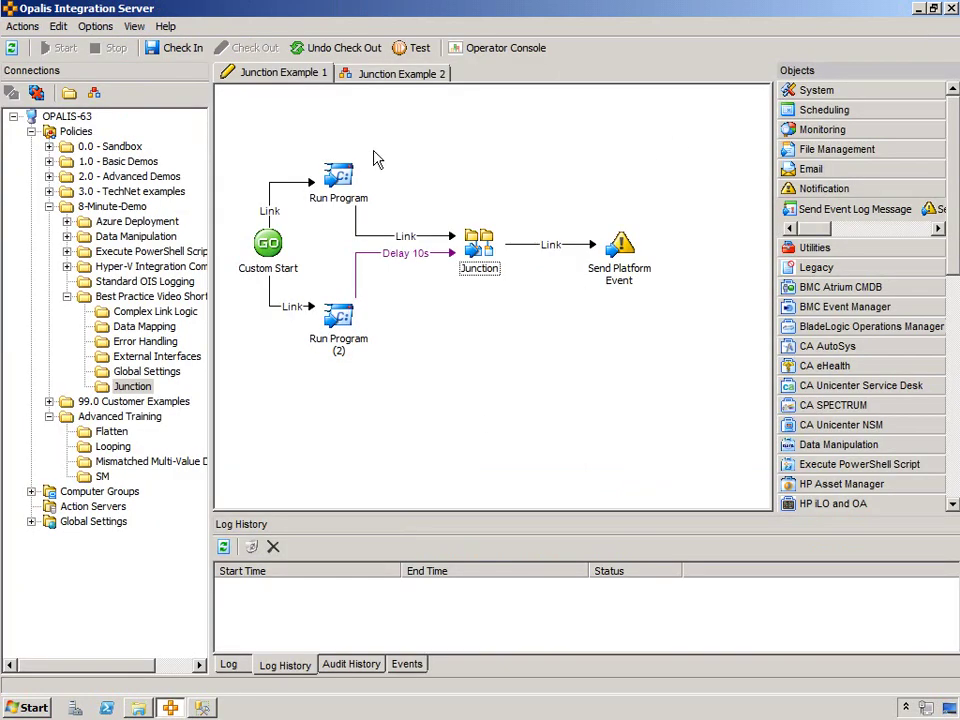
# - Check in and start Junction Example 1, then follow the run in the live log
pyautogui.click(160, 47)
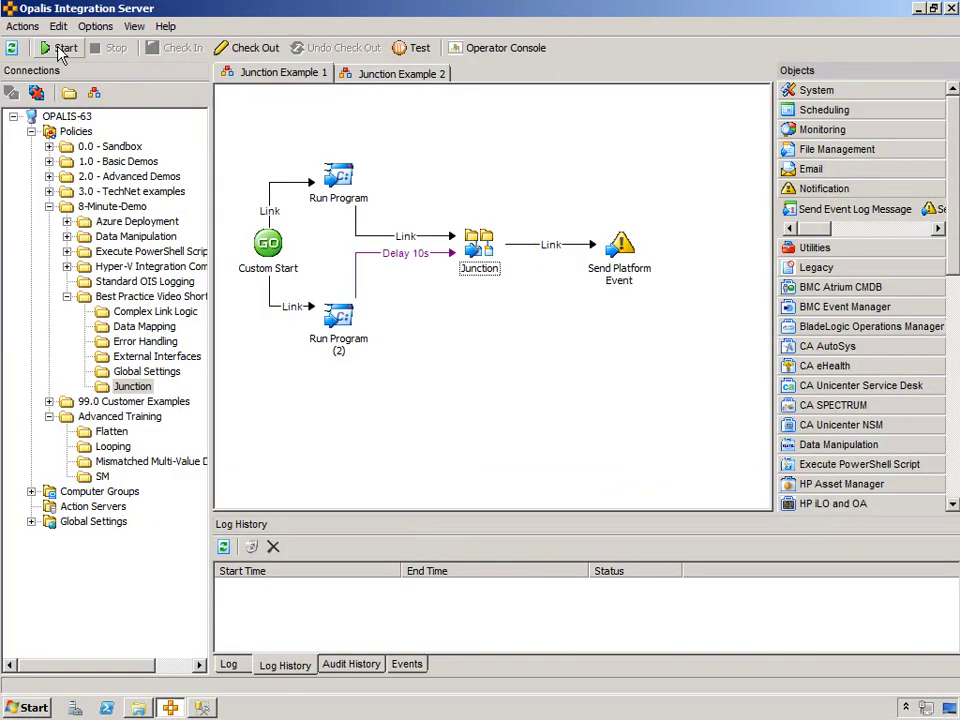
pyautogui.click(62, 49)
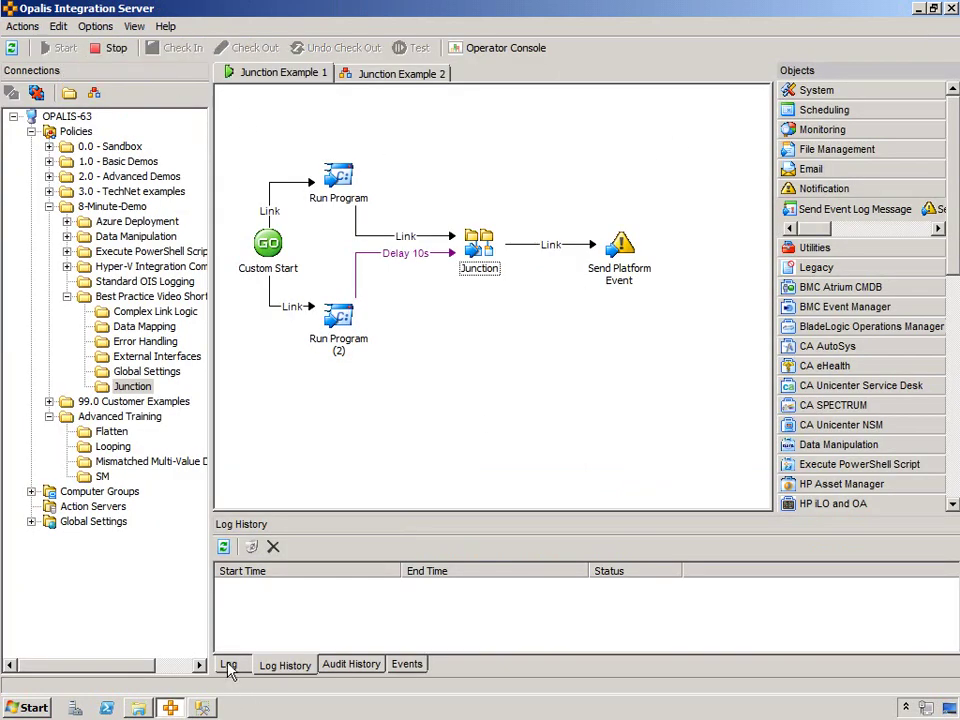
pyautogui.click(224, 665)
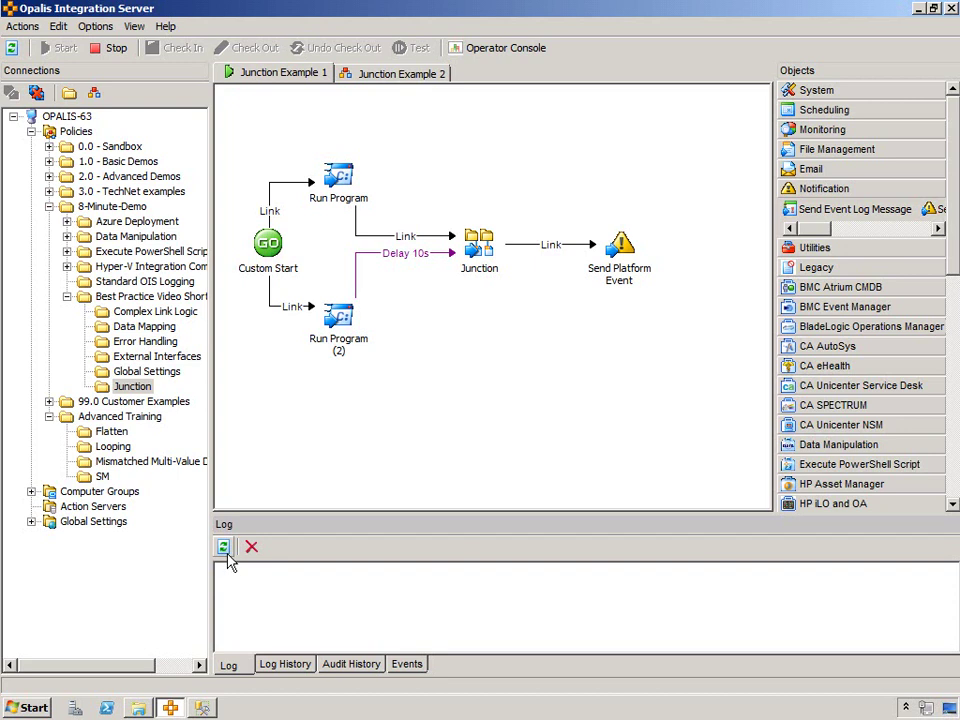
pyautogui.click(223, 547)
pyautogui.click(225, 570)
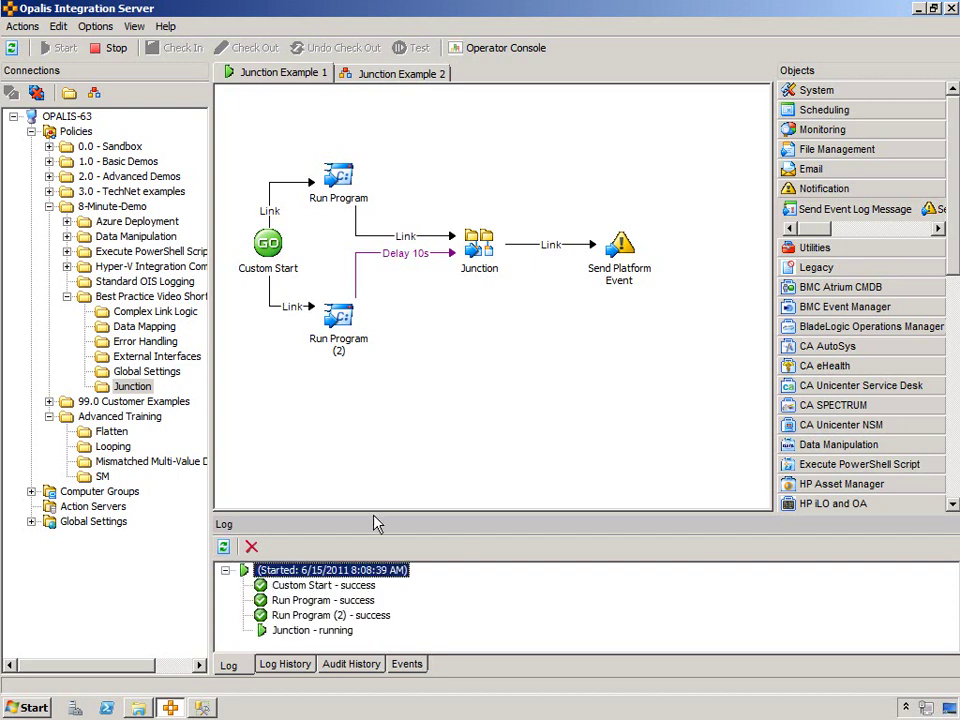
pyautogui.moveTo(373, 512); pyautogui.dragTo(386, 478)
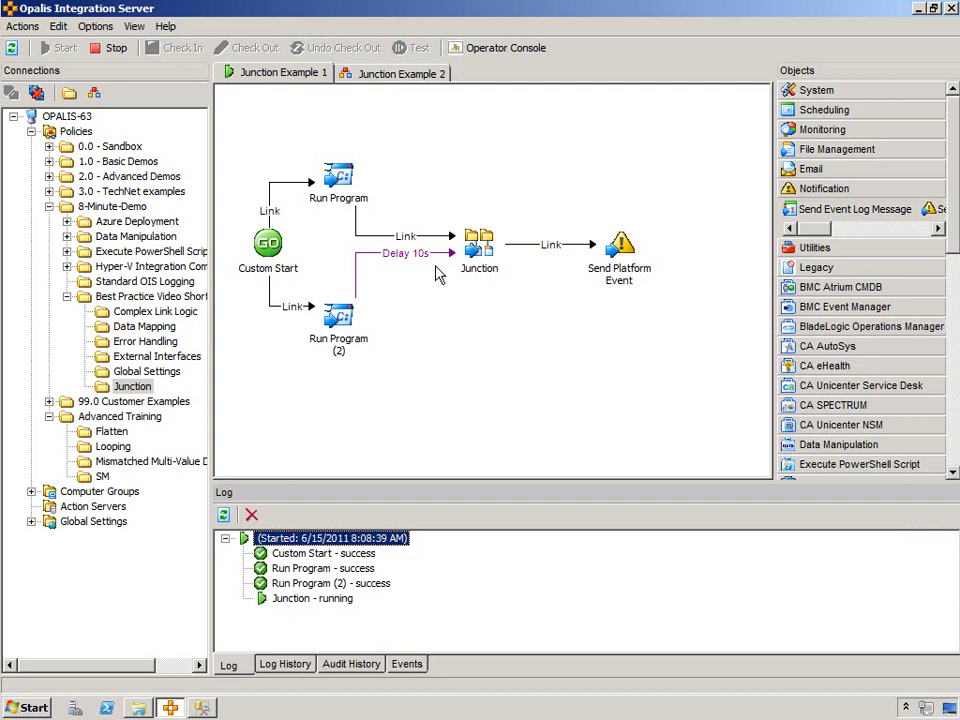
# - Review the completed run in Log History, checking each activity's result
pyautogui.click(276, 665)
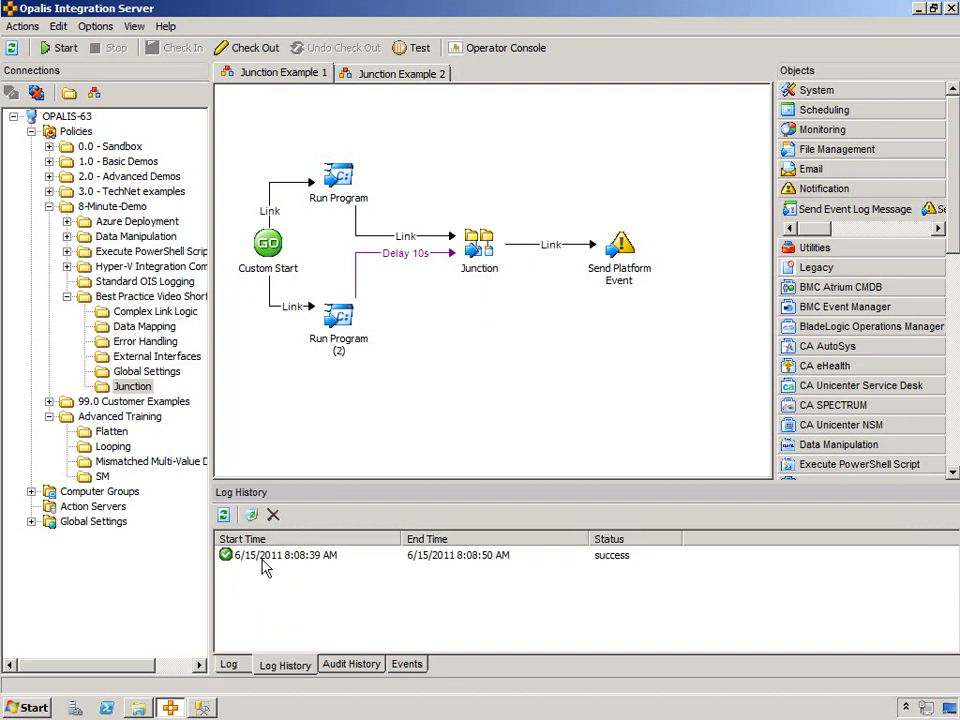
pyautogui.doubleClick(268, 558)
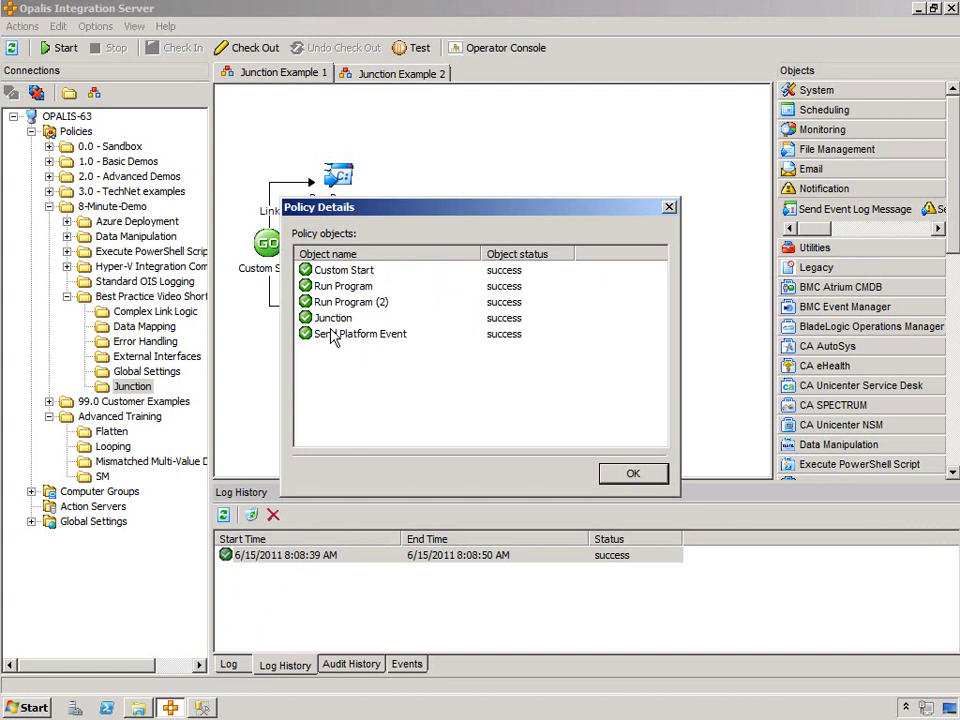
pyautogui.click(334, 322)
pyautogui.click(335, 336)
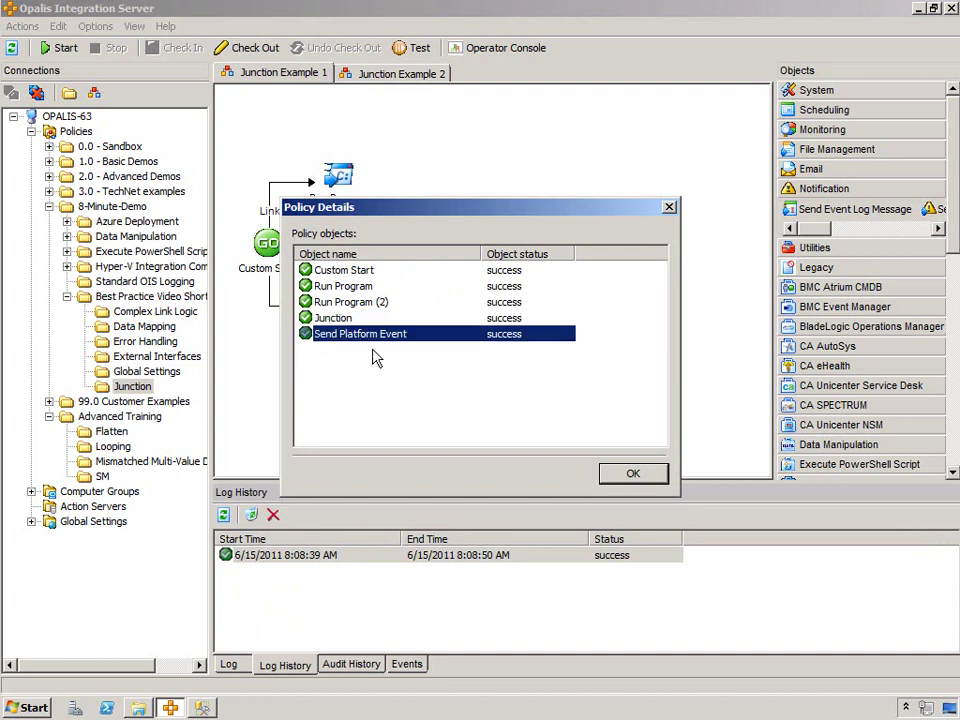
pyautogui.click(338, 274)
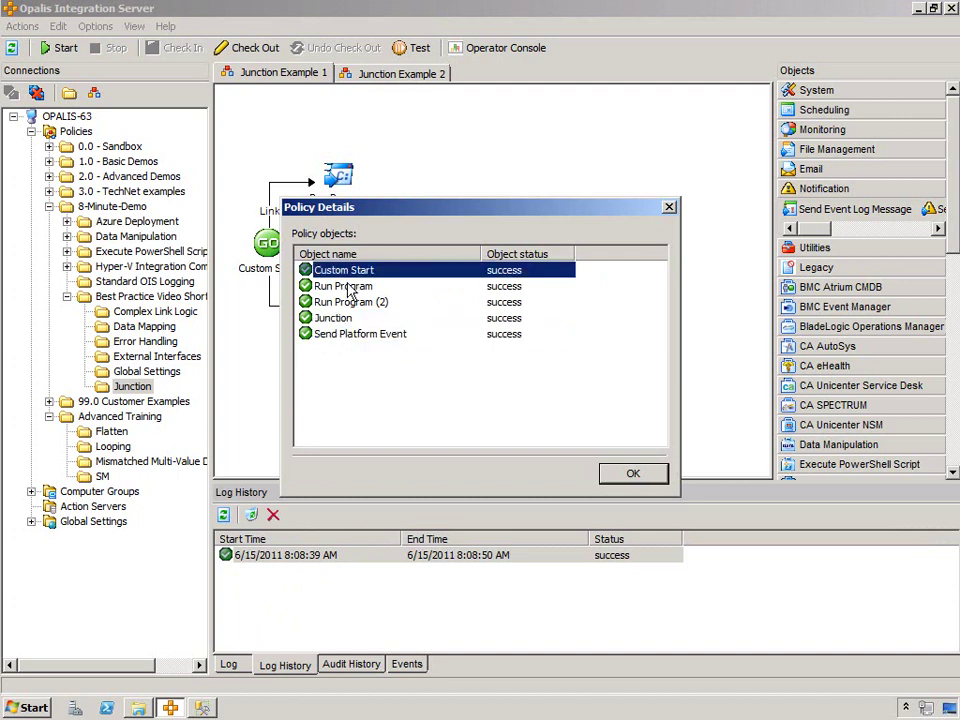
pyautogui.click(336, 286)
pyautogui.click(333, 336)
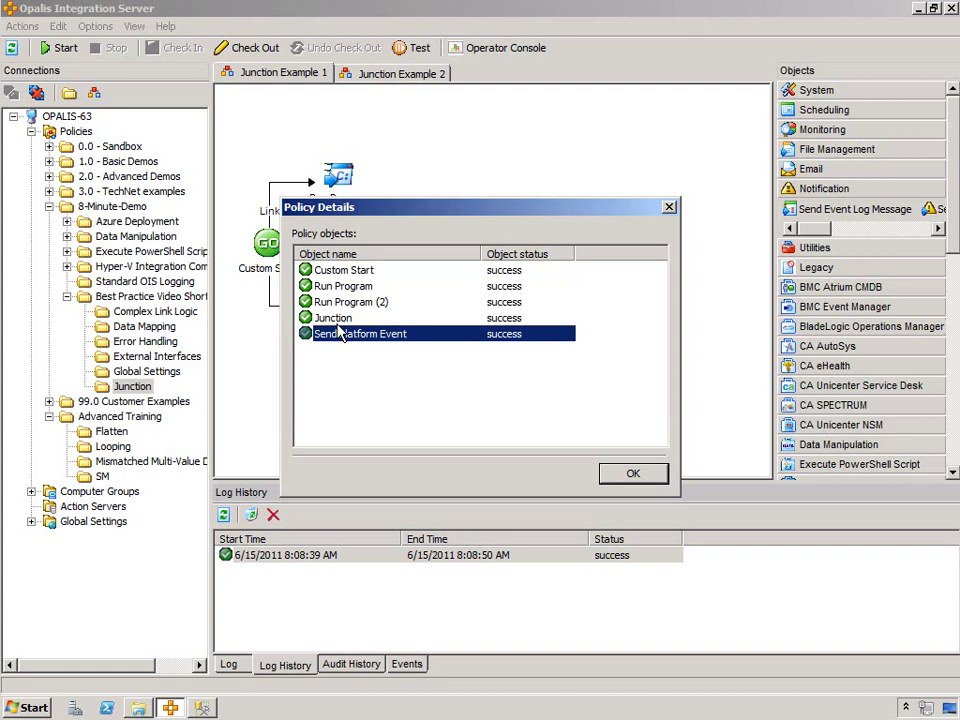
pyautogui.click(633, 475)
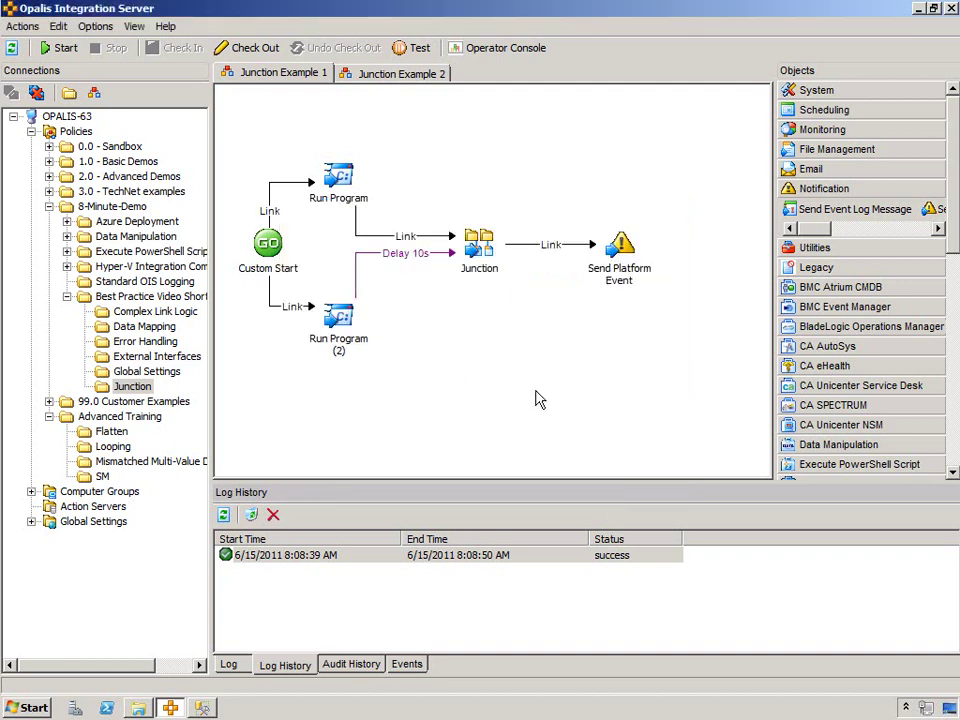
pyautogui.click(477, 254)
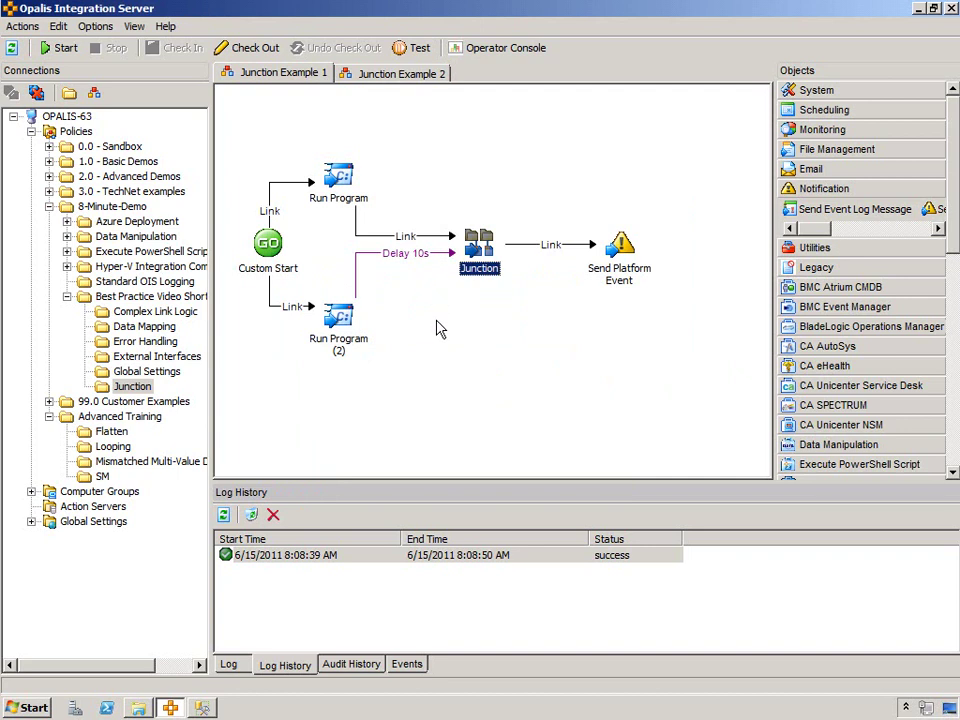
pyautogui.click(405, 325)
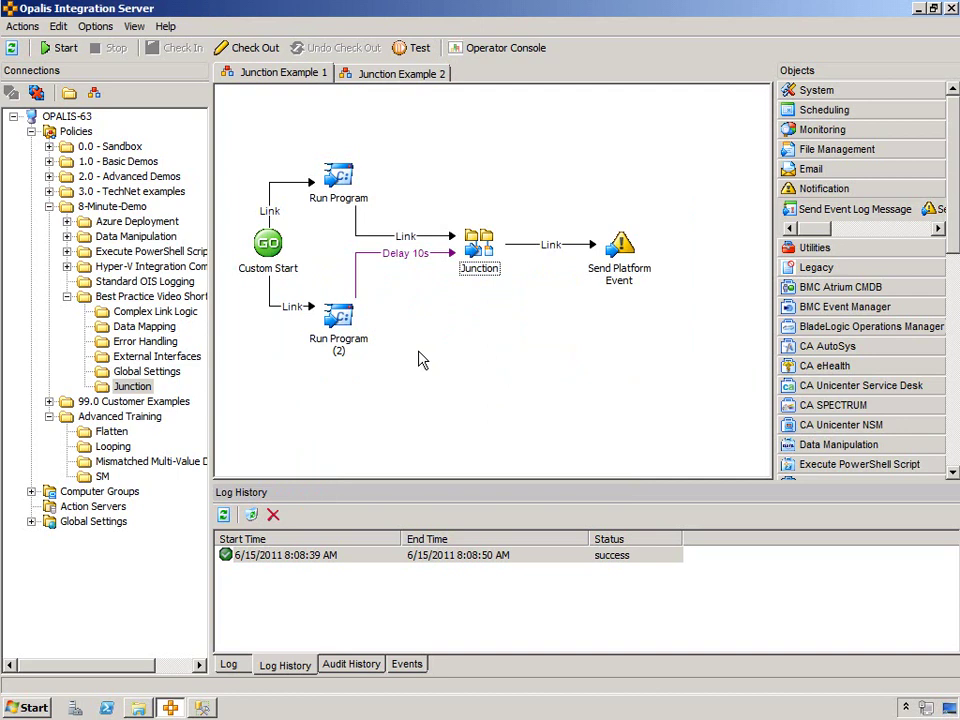
pyautogui.doubleClick(480, 248)
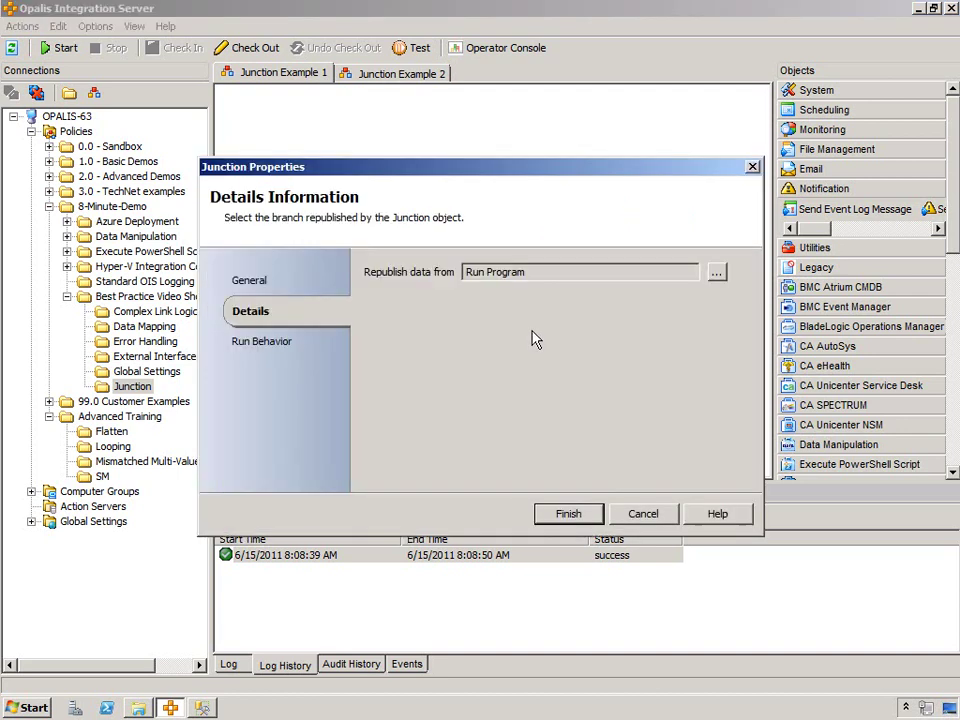
pyautogui.click(716, 272)
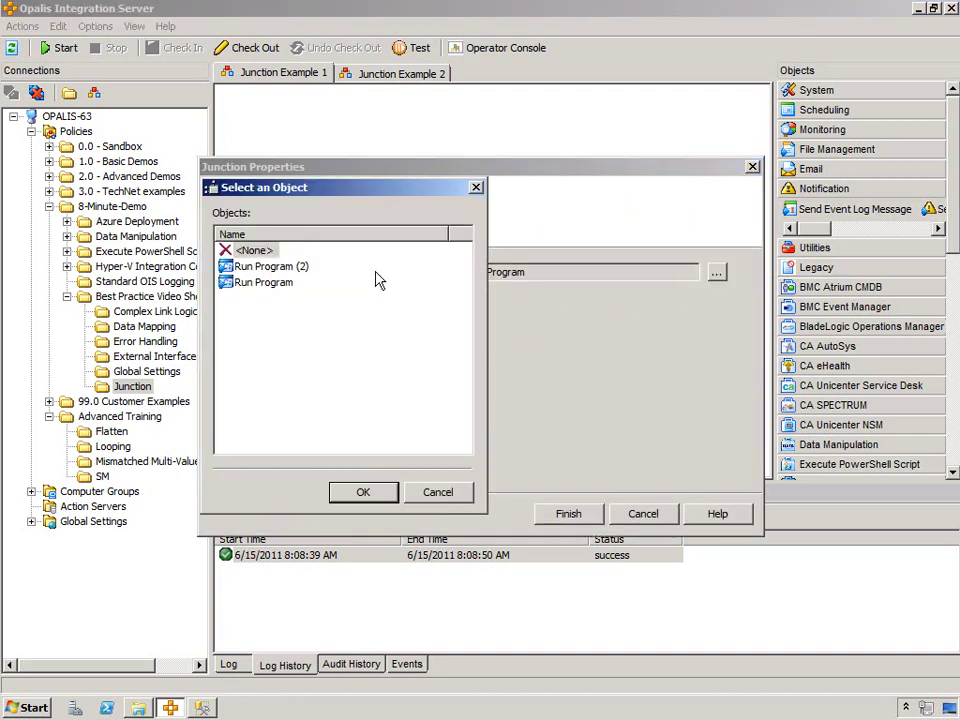
pyautogui.click(437, 492)
pyautogui.click(641, 514)
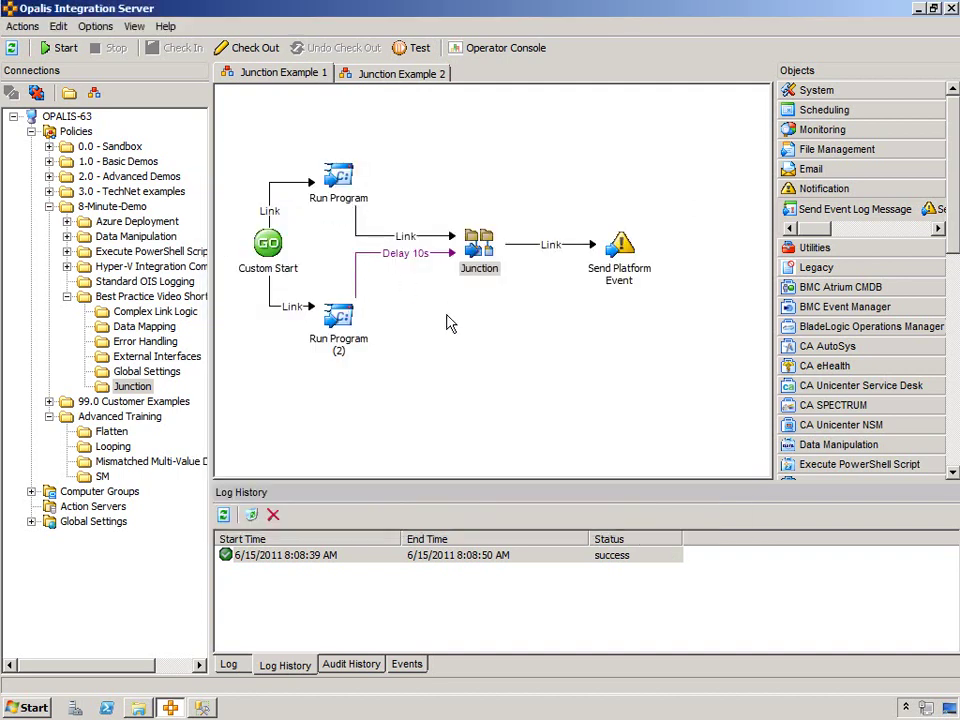
# - Replace the Delay 10s link with a Query Database activity linked to the Junction
pyautogui.click(343, 312)
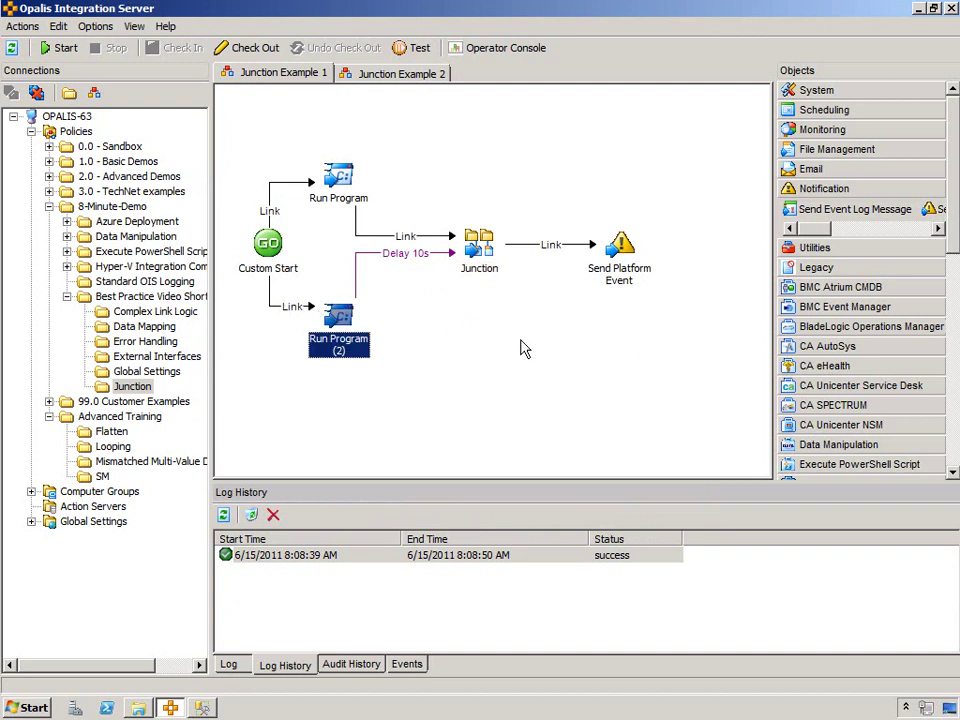
pyautogui.click(343, 318)
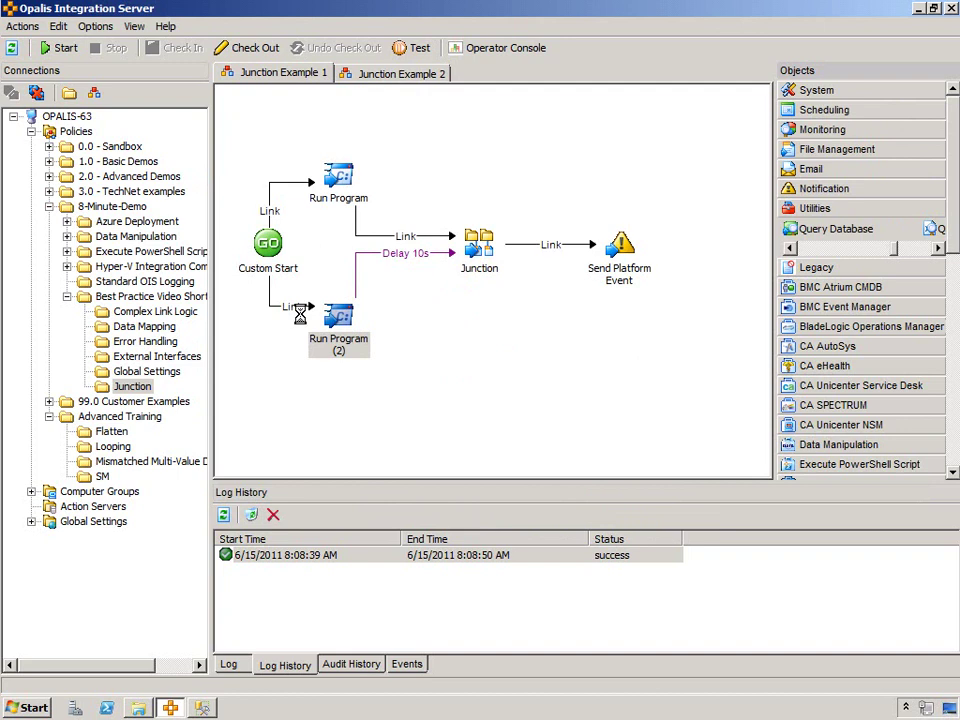
pyautogui.click(352, 290)
pyautogui.click(357, 285)
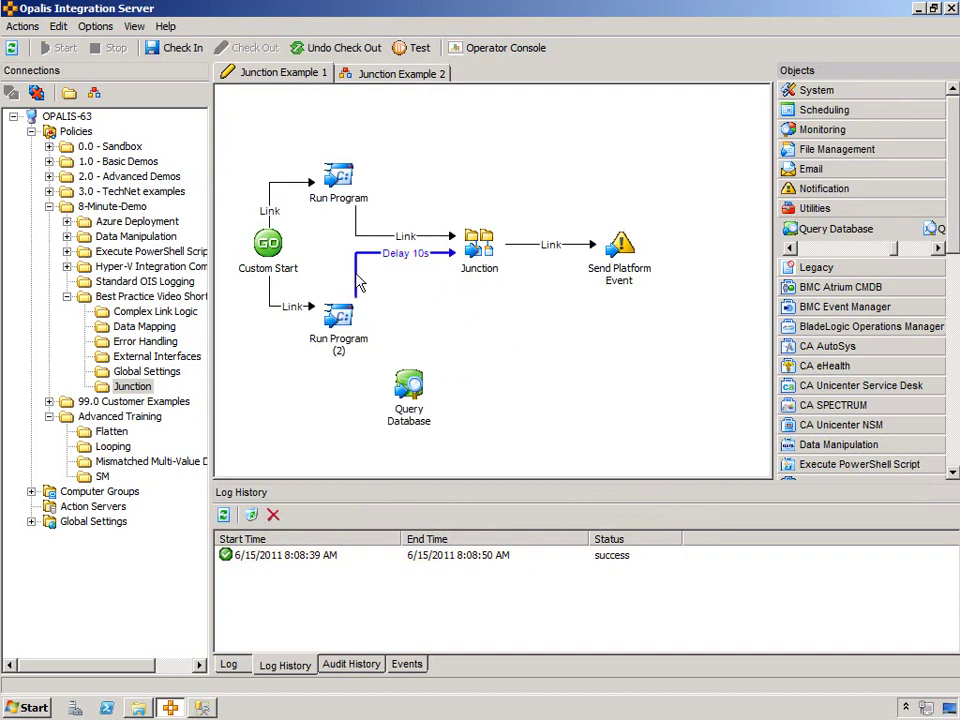
pyautogui.press('Delete')
pyautogui.press('Return')
pyautogui.moveTo(400, 380); pyautogui.dragTo(462, 268)
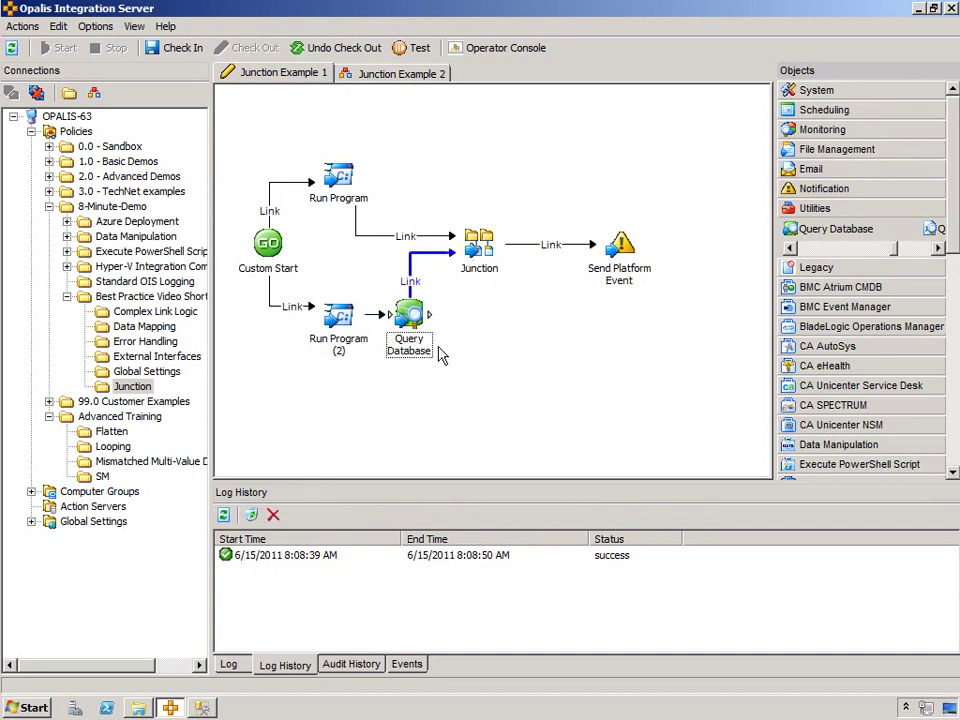
pyautogui.click(480, 352)
# - Set Query Database to SQL Server with the pasted Computers SELECT query, then compare results in Management Studio
pyautogui.doubleClick(408, 316)
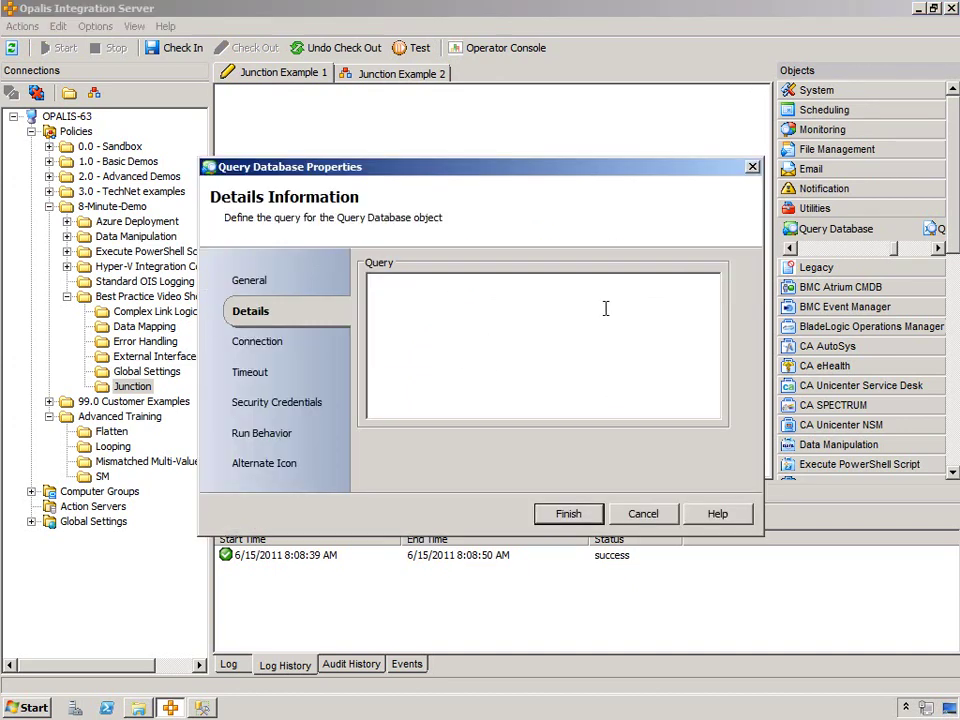
pyautogui.click(240, 343)
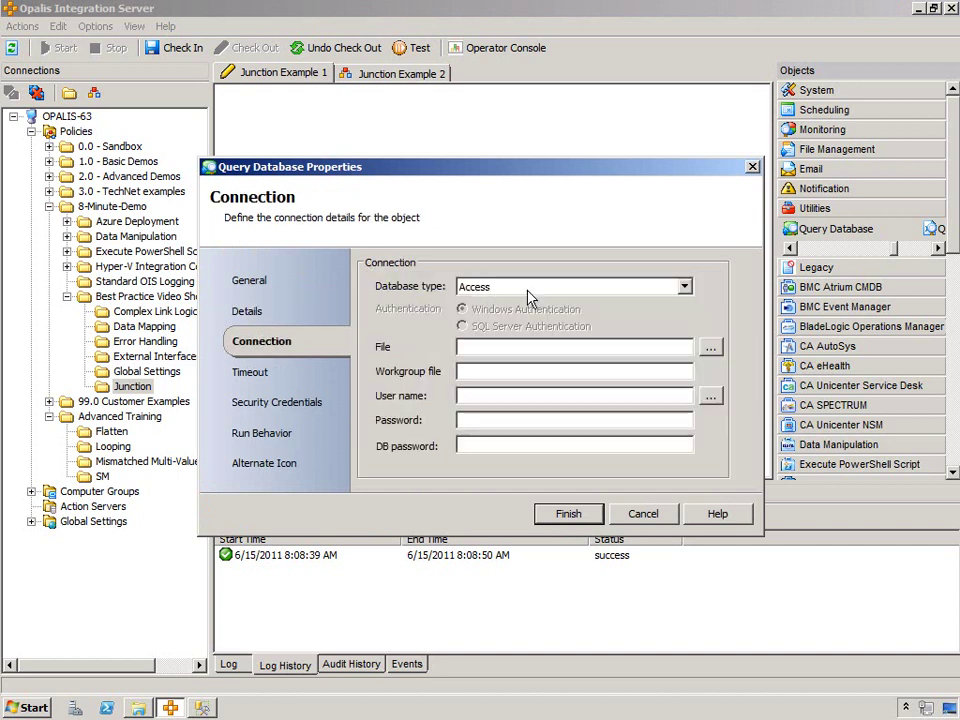
pyautogui.click(530, 291)
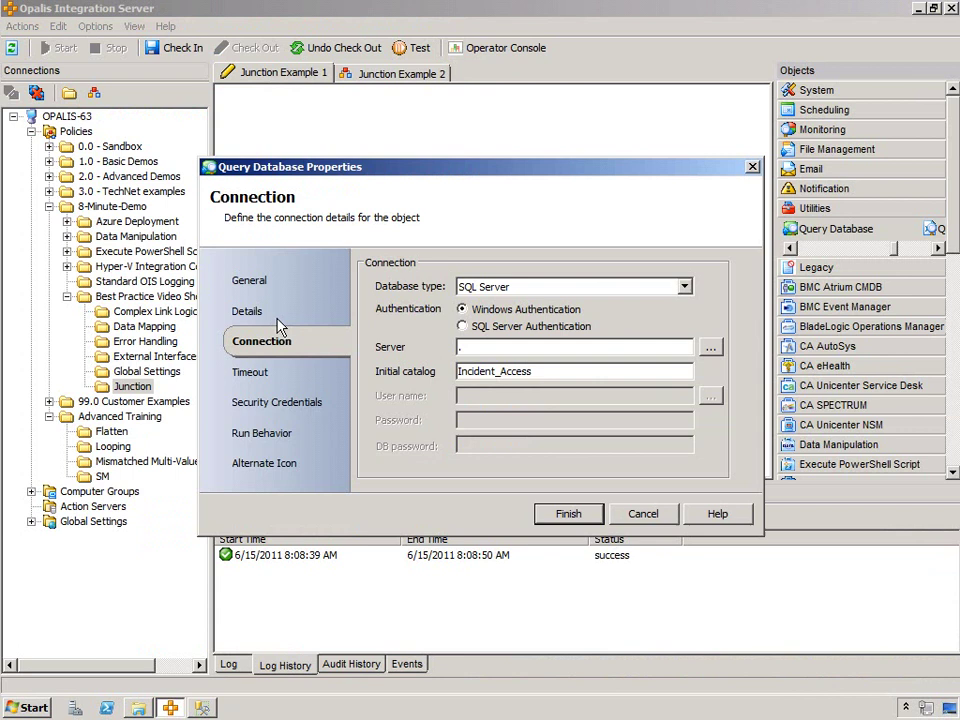
pyautogui.click(281, 325)
pyautogui.write('SELECT [ComputerName]       ,[Priority]   FROM [Computers]')
pyautogui.click(569, 513)
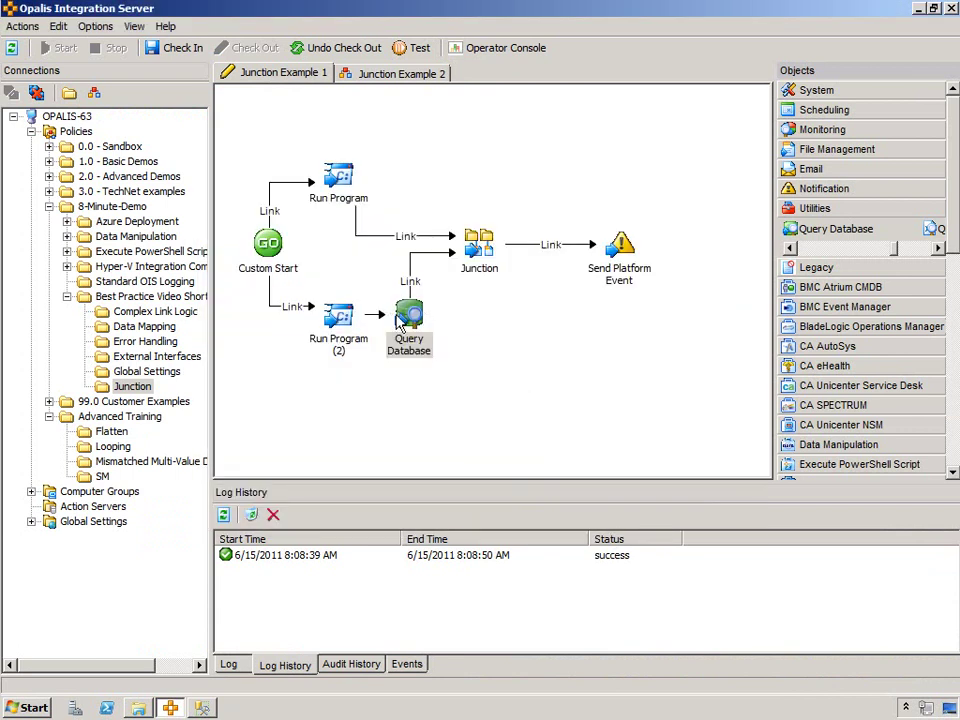
pyautogui.click(202, 707)
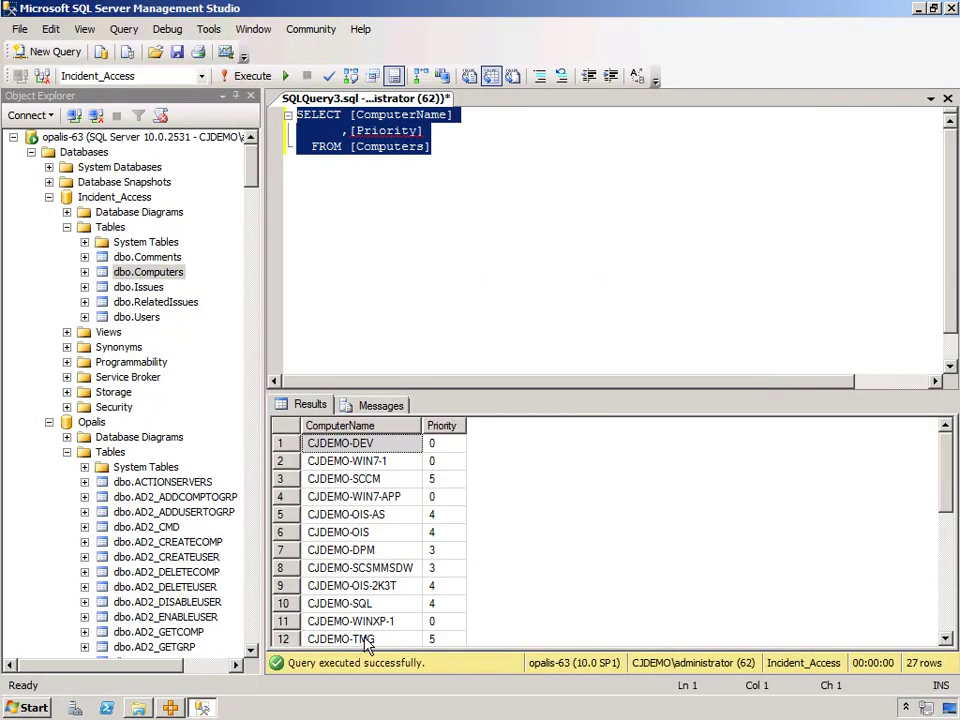
pyautogui.click(365, 621)
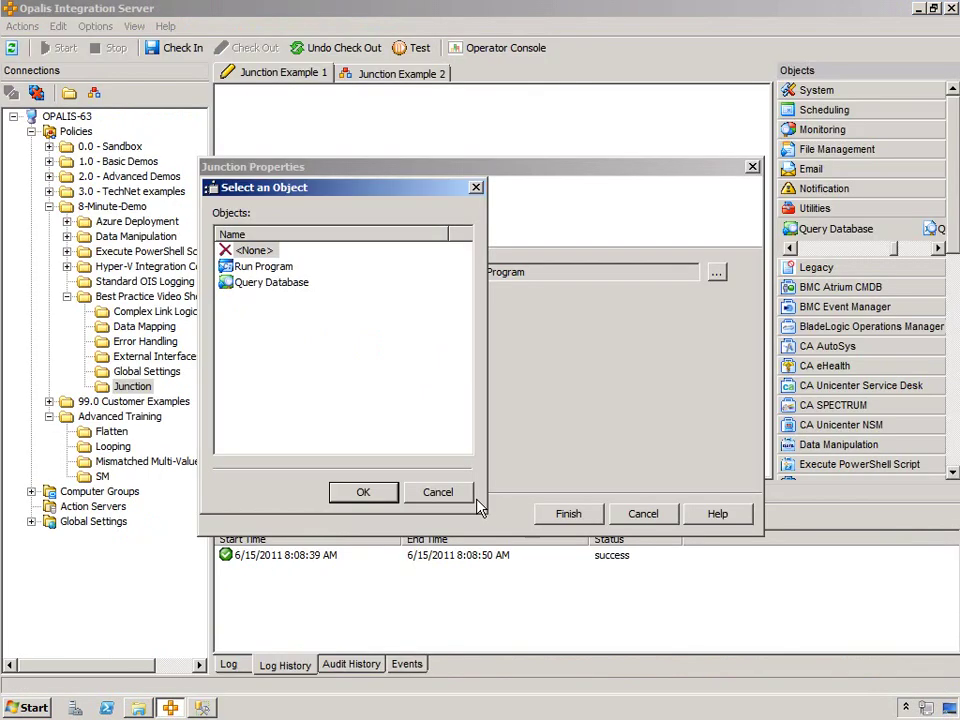
# - Keep Run Program as the Junction's republished source and review Send Platform Event's settings
pyautogui.click(364, 491)
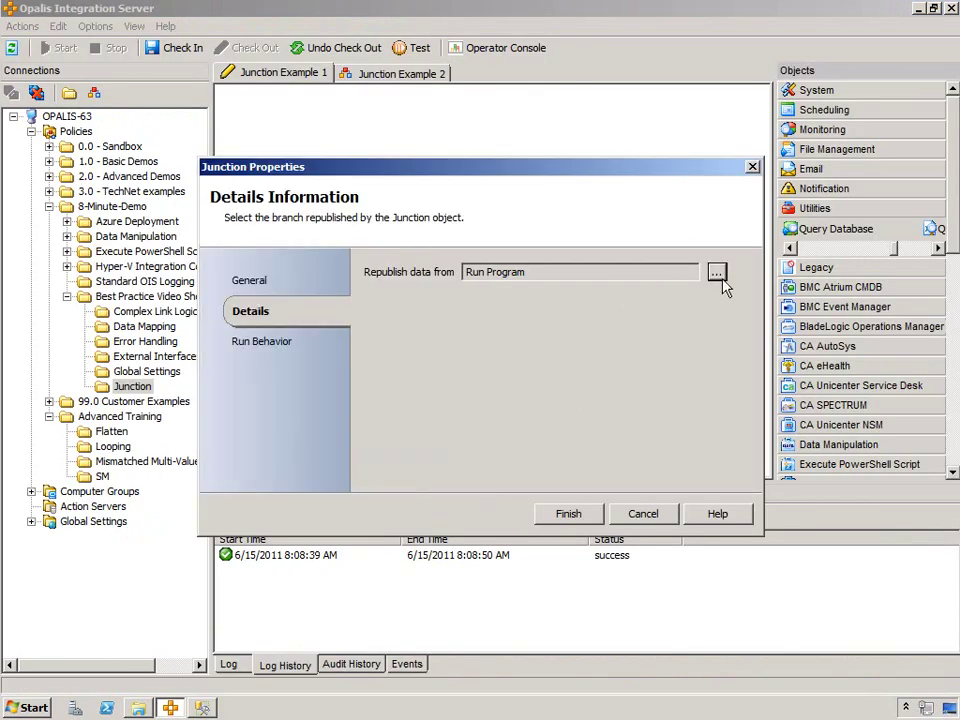
pyautogui.click(569, 513)
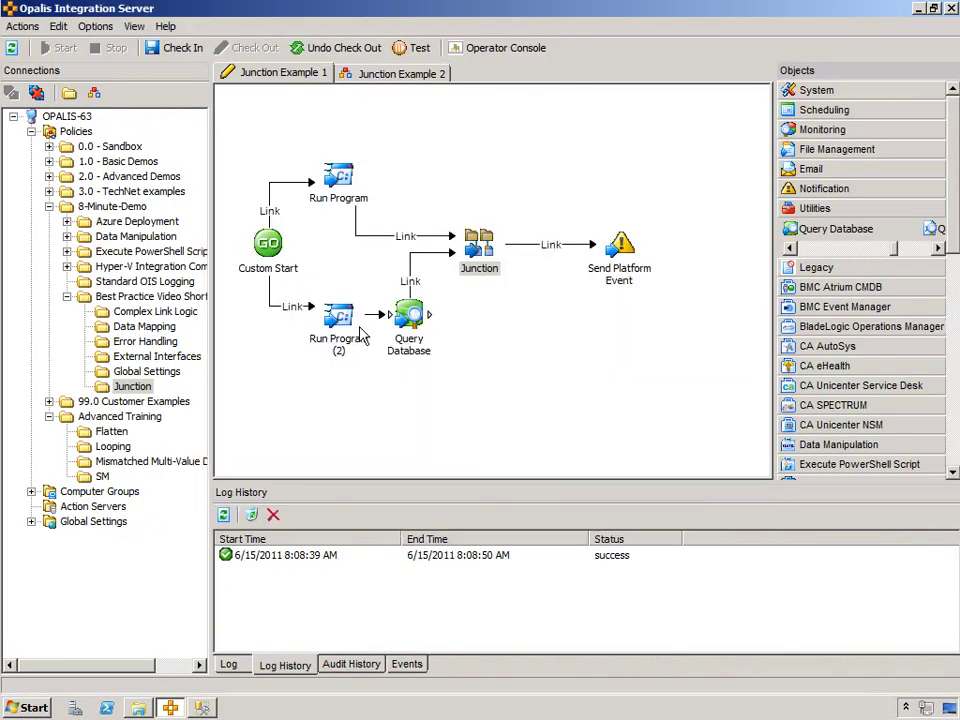
pyautogui.click(270, 245)
pyautogui.click(338, 178)
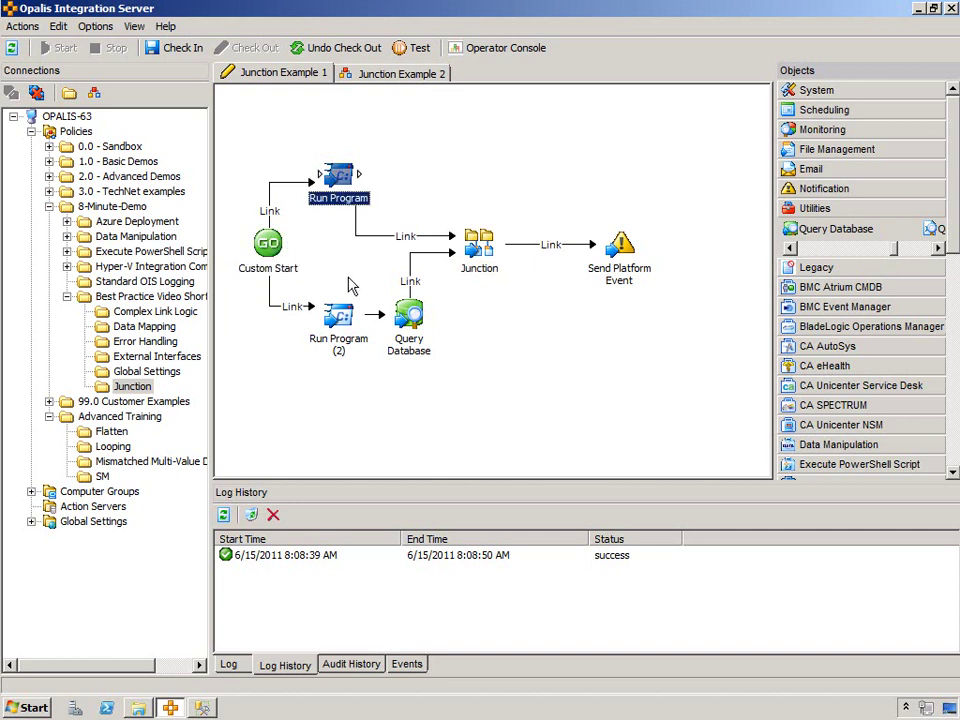
pyautogui.click(338, 320)
pyautogui.click(418, 318)
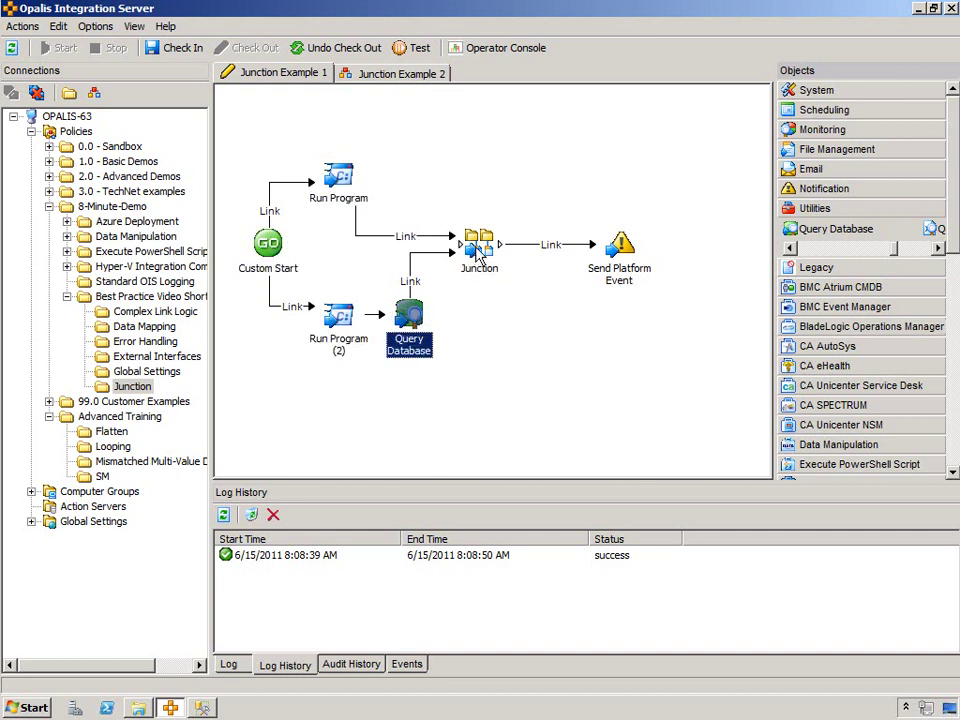
pyautogui.click(479, 250)
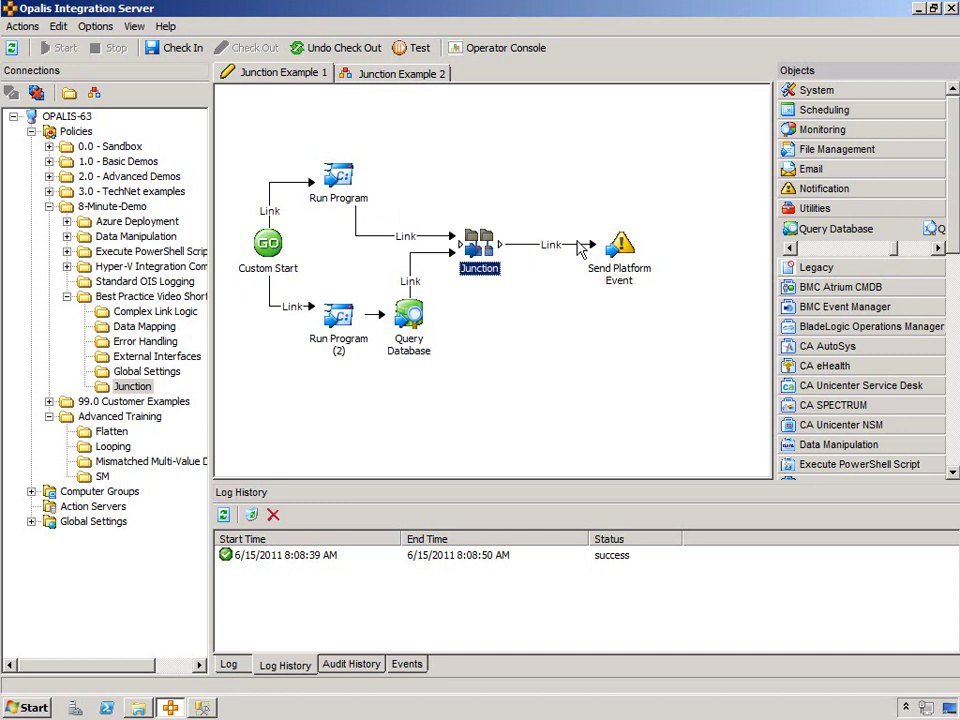
pyautogui.doubleClick(619, 244)
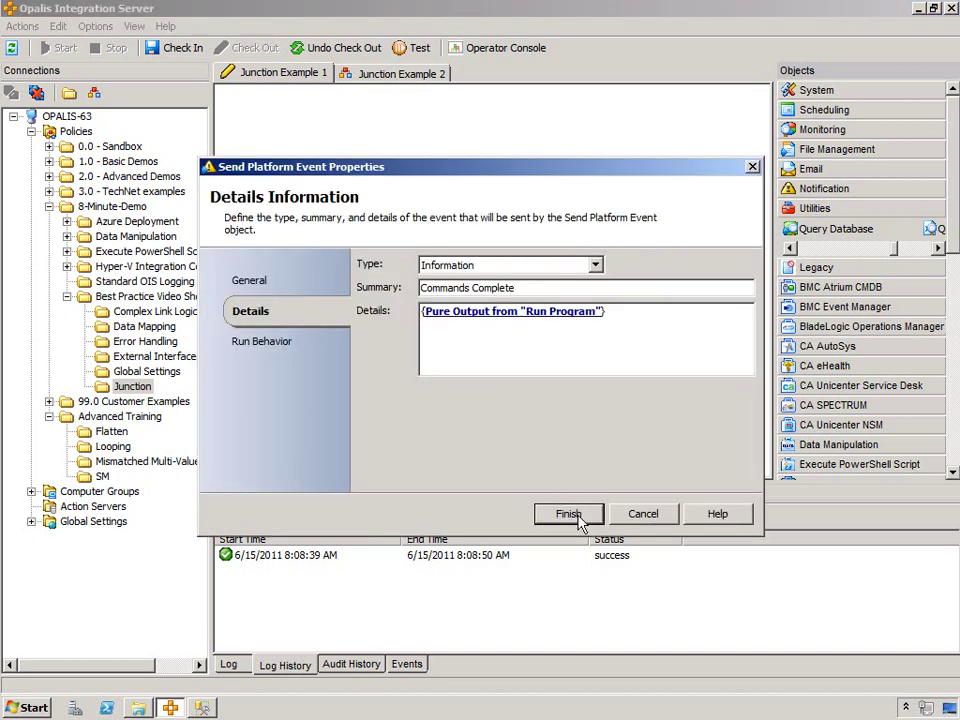
pyautogui.click(568, 514)
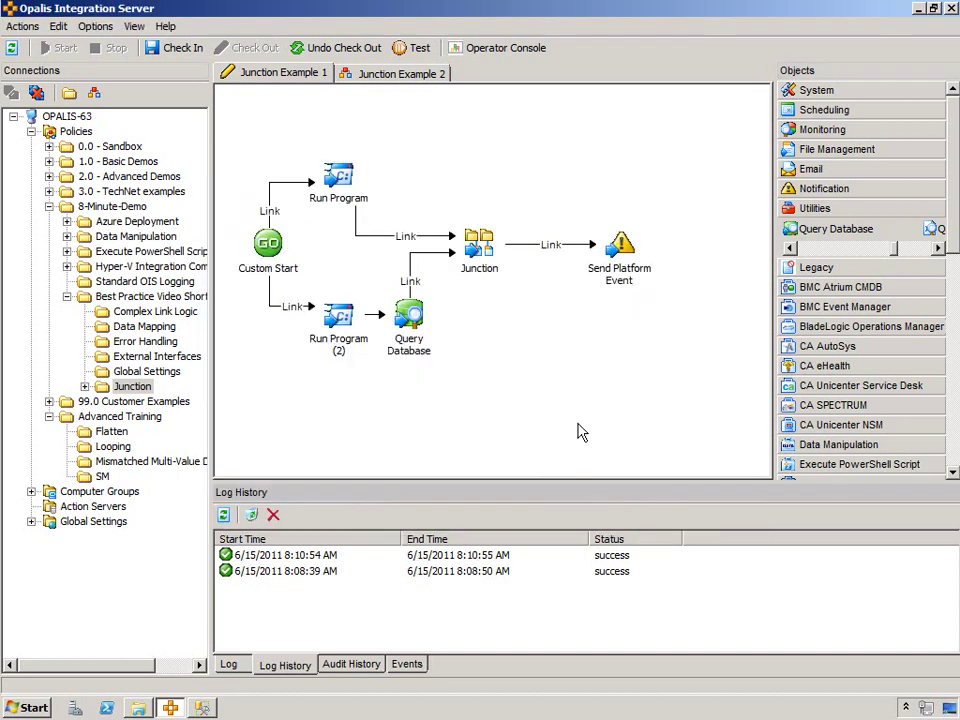
# - Start a step-through test and advance it through each activity up to the Junction
pyautogui.click(420, 48)
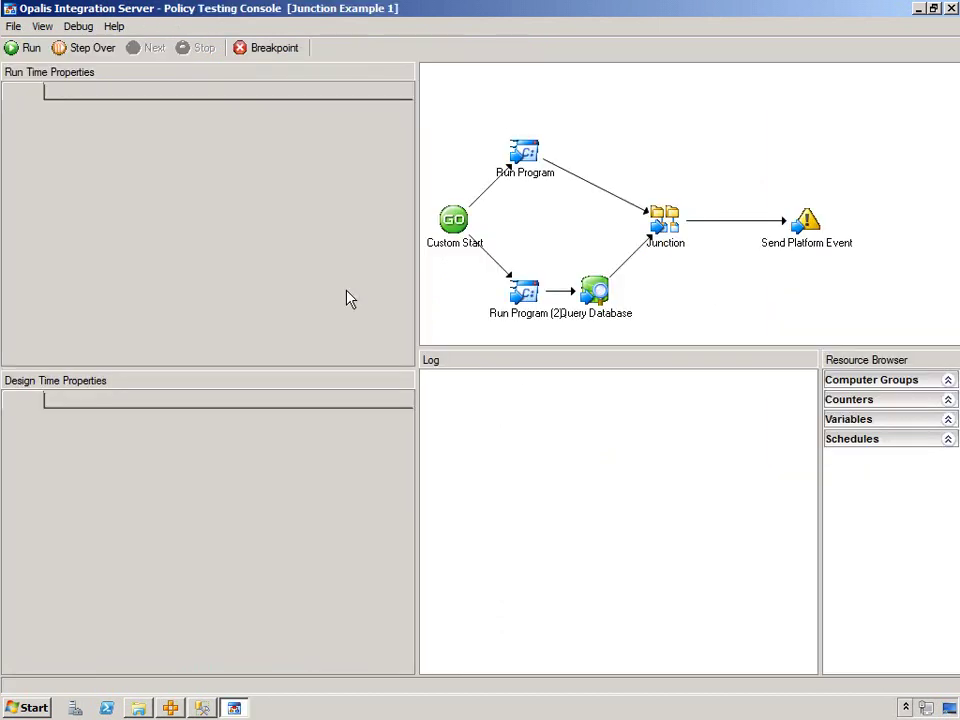
pyautogui.click(96, 49)
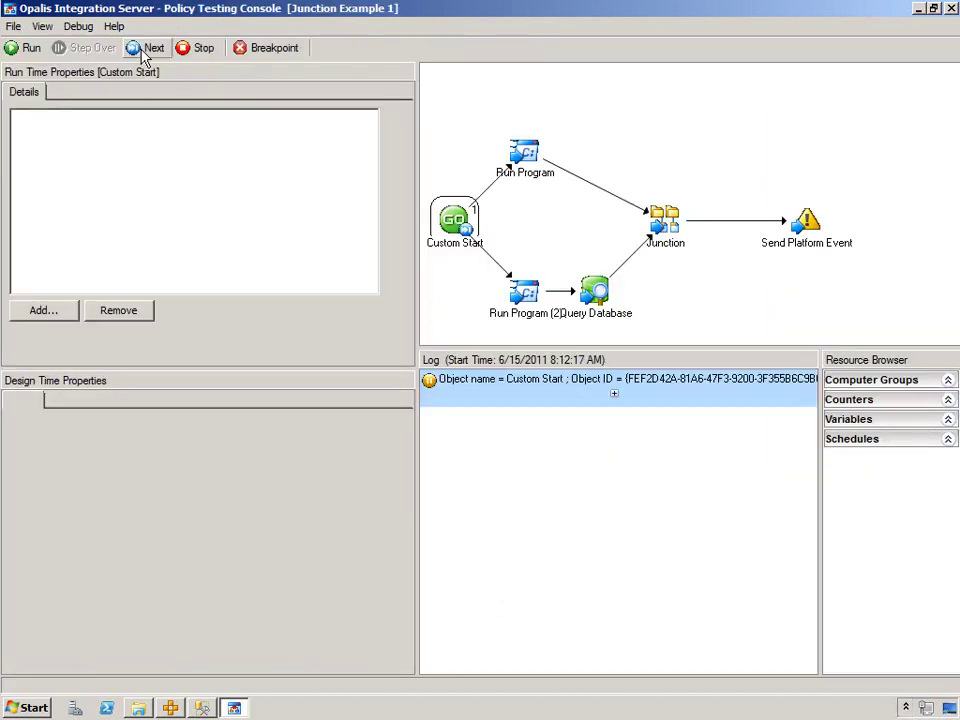
pyautogui.click(143, 52)
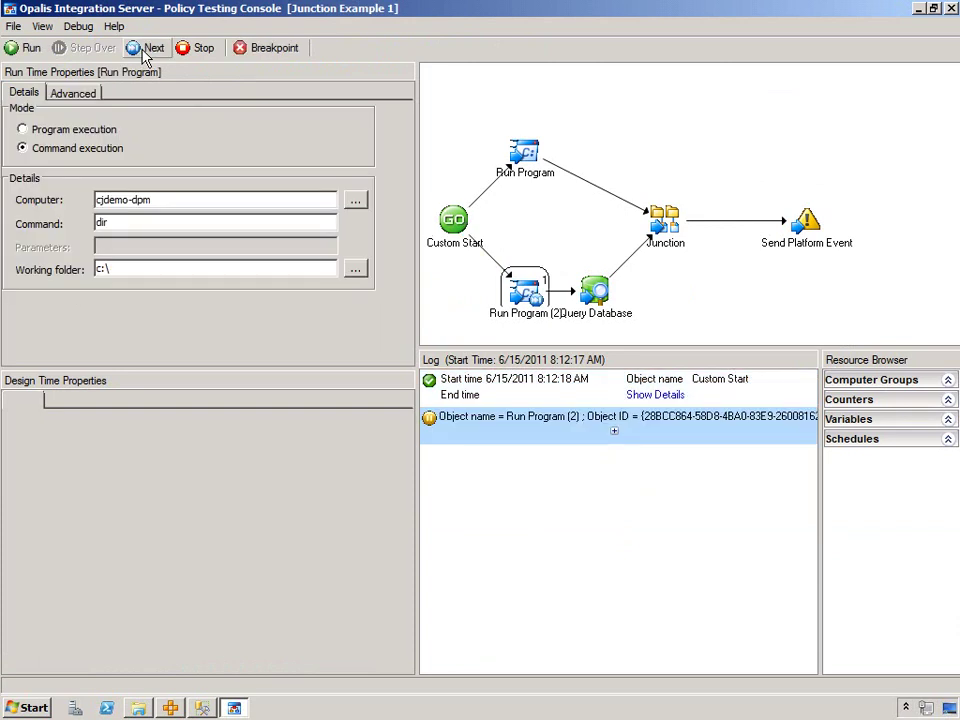
pyautogui.click(146, 55)
pyautogui.click(146, 52)
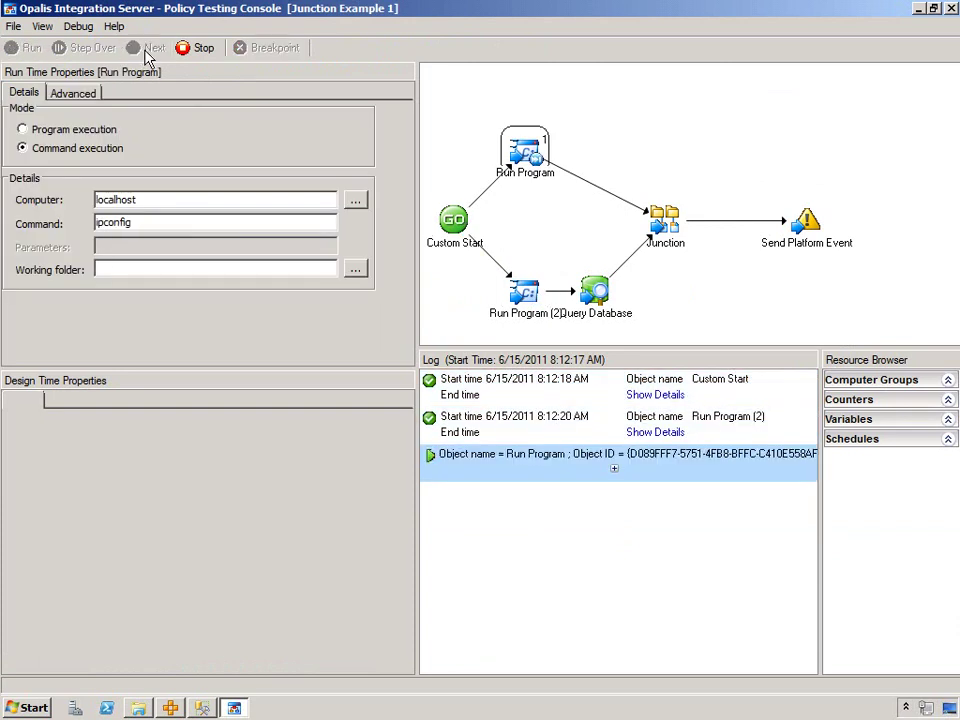
pyautogui.click(146, 55)
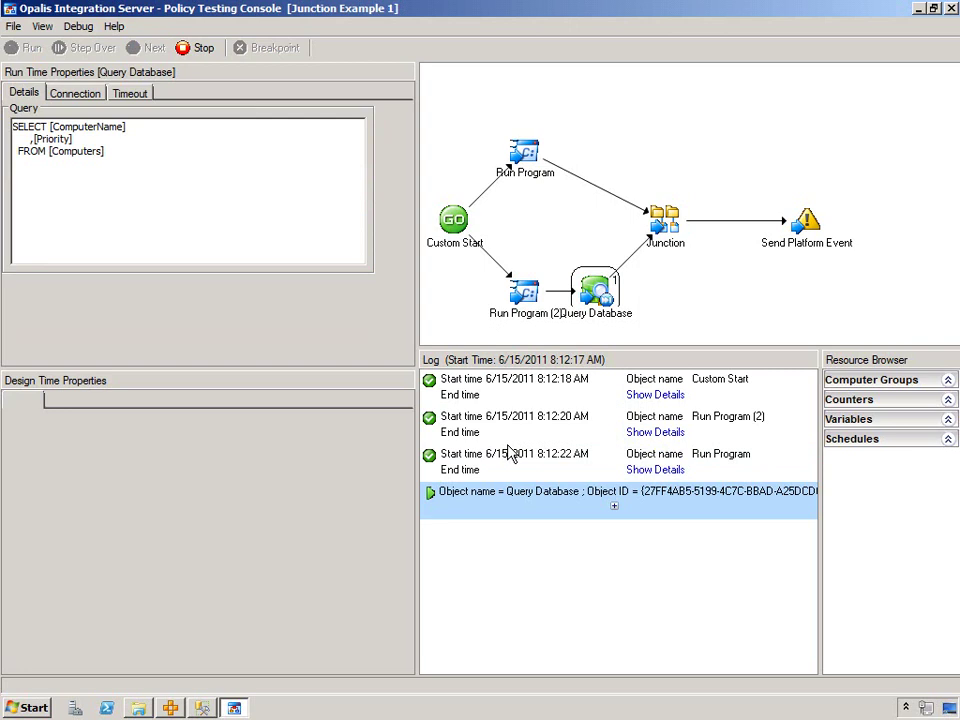
# - Inspect Query Database's returned computer rows, then run the Junction and Send Platform Event
pyautogui.click(650, 507)
pyautogui.click(650, 586)
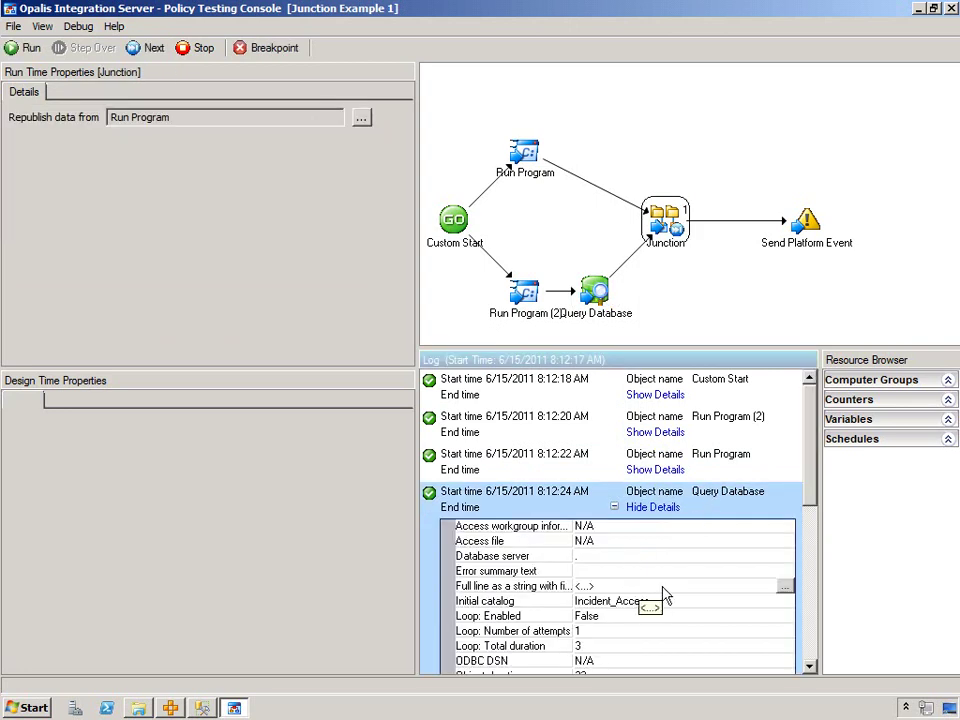
pyautogui.click(786, 586)
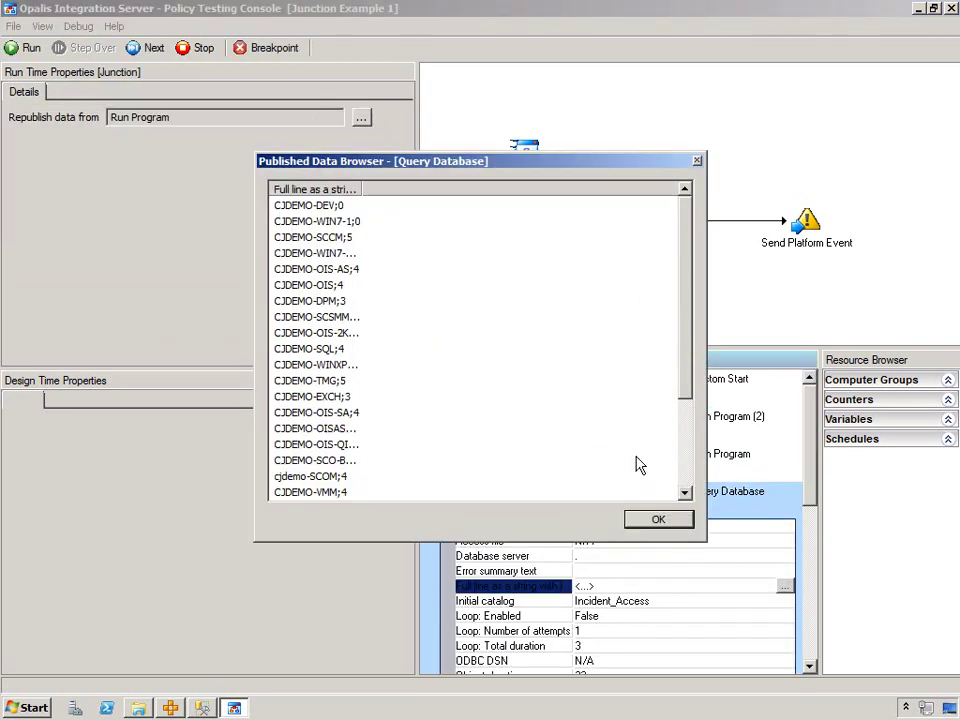
pyautogui.click(650, 520)
pyautogui.click(662, 228)
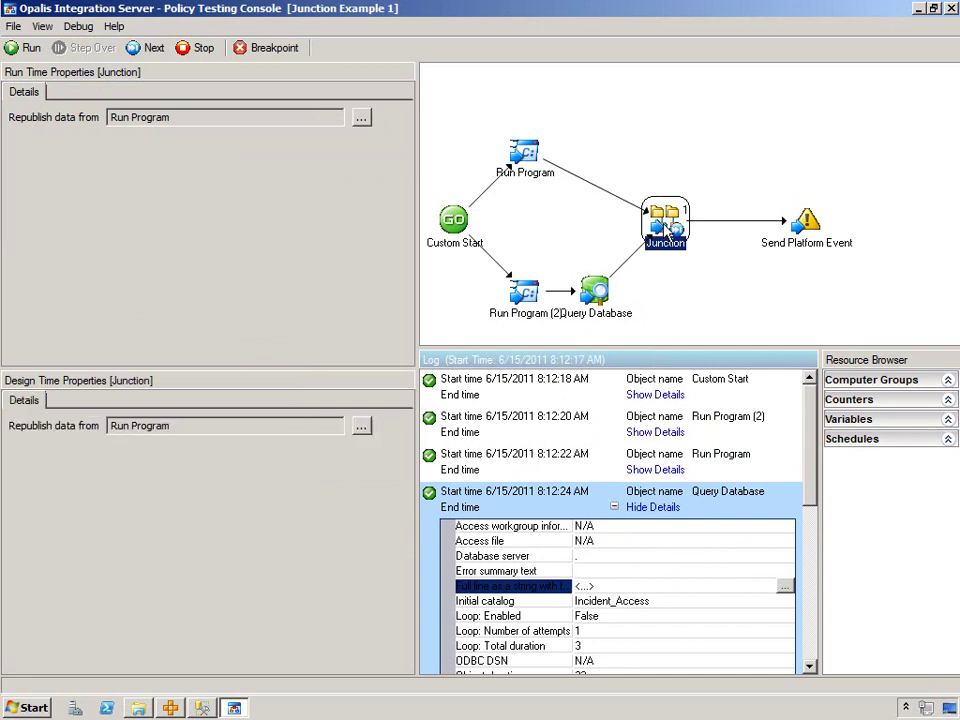
pyautogui.click(145, 50)
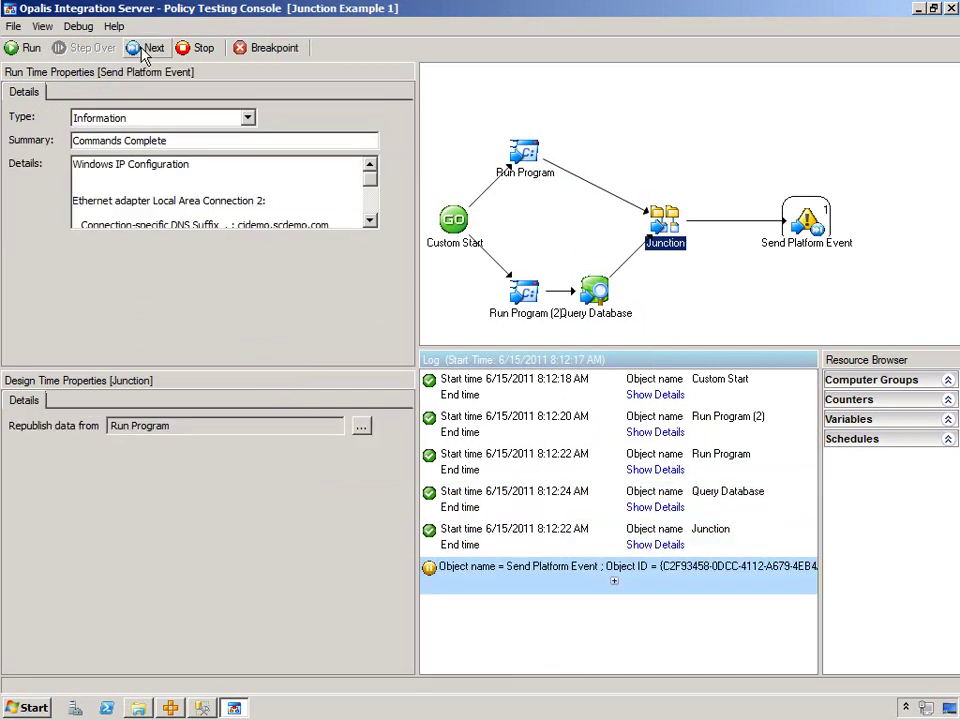
pyautogui.click(145, 50)
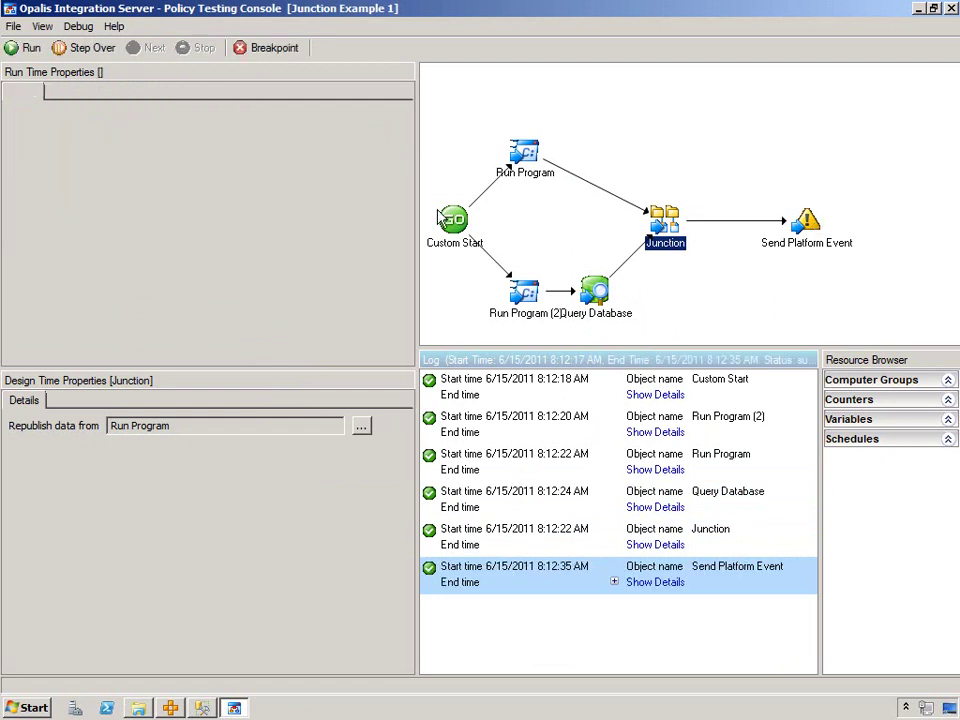
# - Close the testing console and point the Junction's republish source at Query Database
pyautogui.click(951, 9)
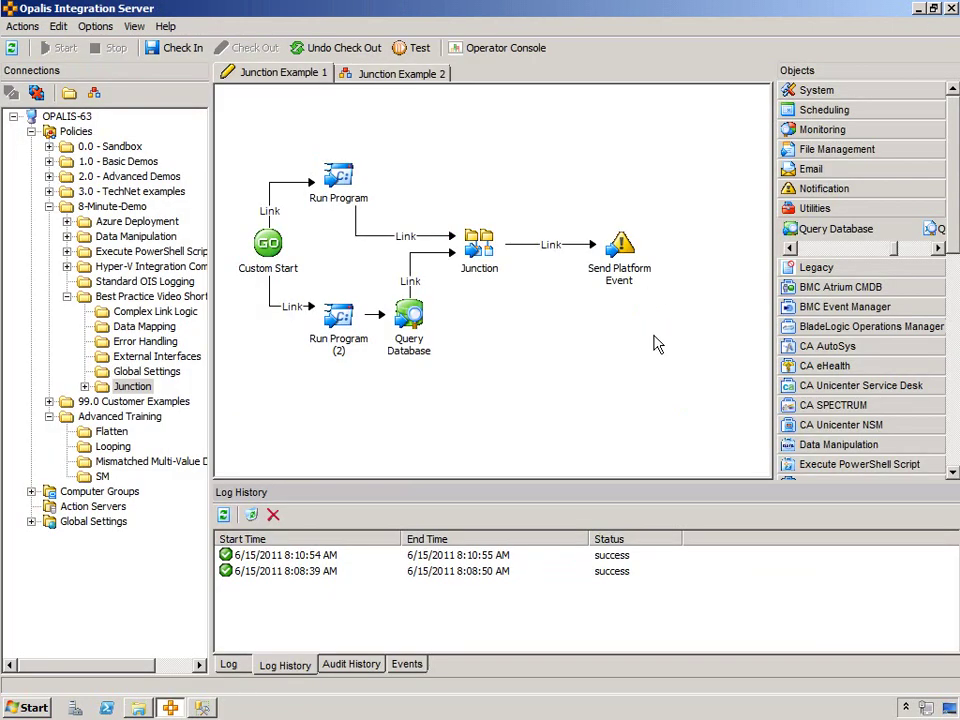
pyautogui.doubleClick(479, 245)
pyautogui.click(716, 272)
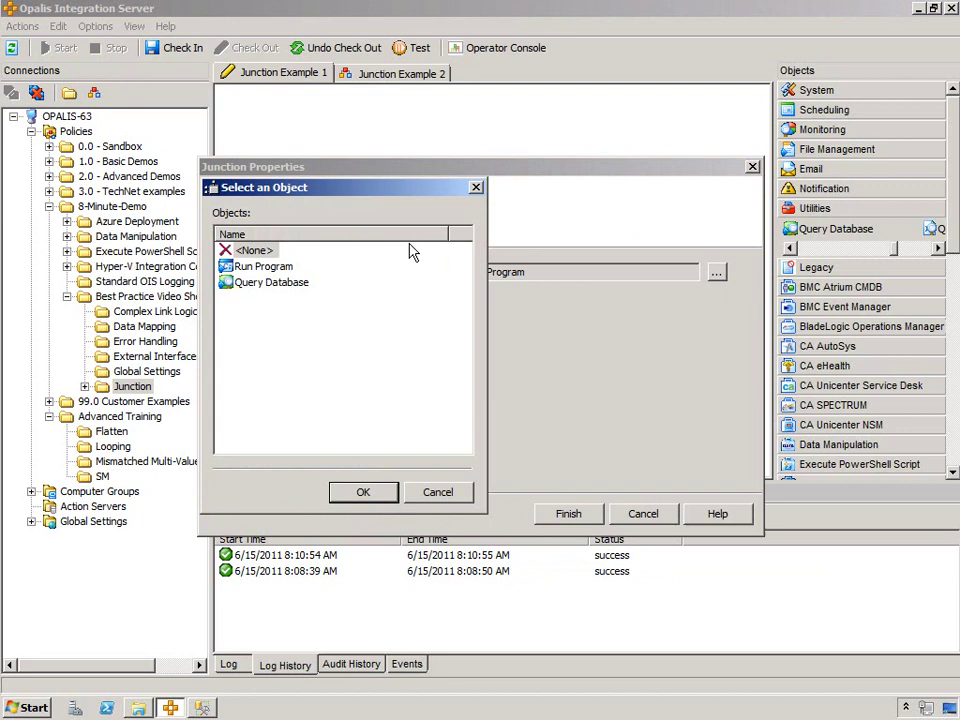
pyautogui.doubleClick(292, 283)
pyautogui.click(567, 513)
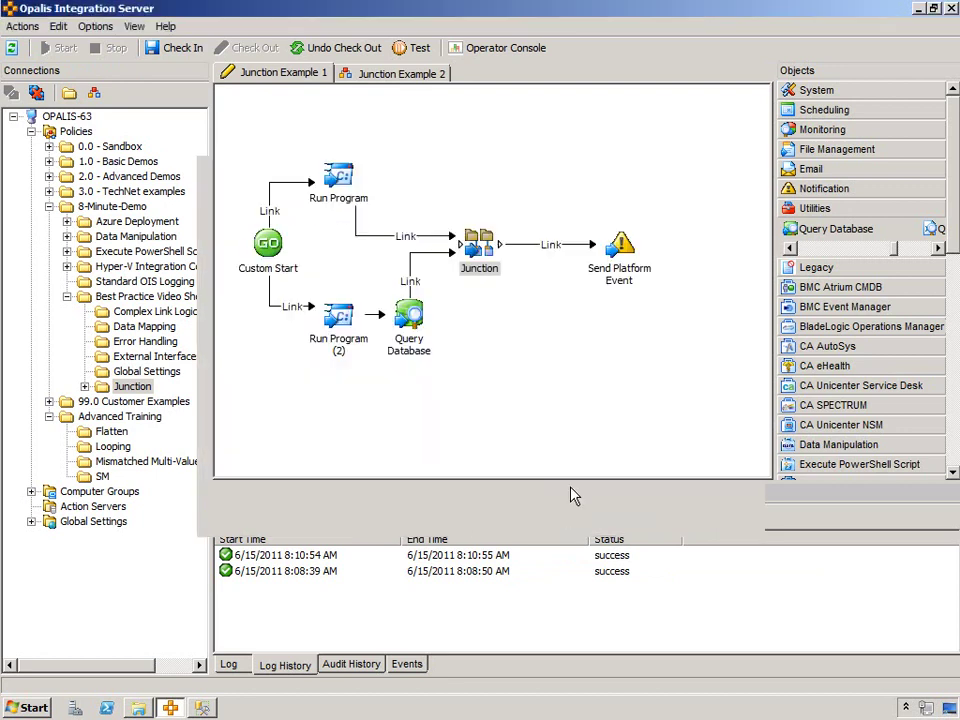
# - Reopen the Junction's properties to confirm the Query Database setting
pyautogui.moveTo(258, 145); pyautogui.dragTo(420, 378)
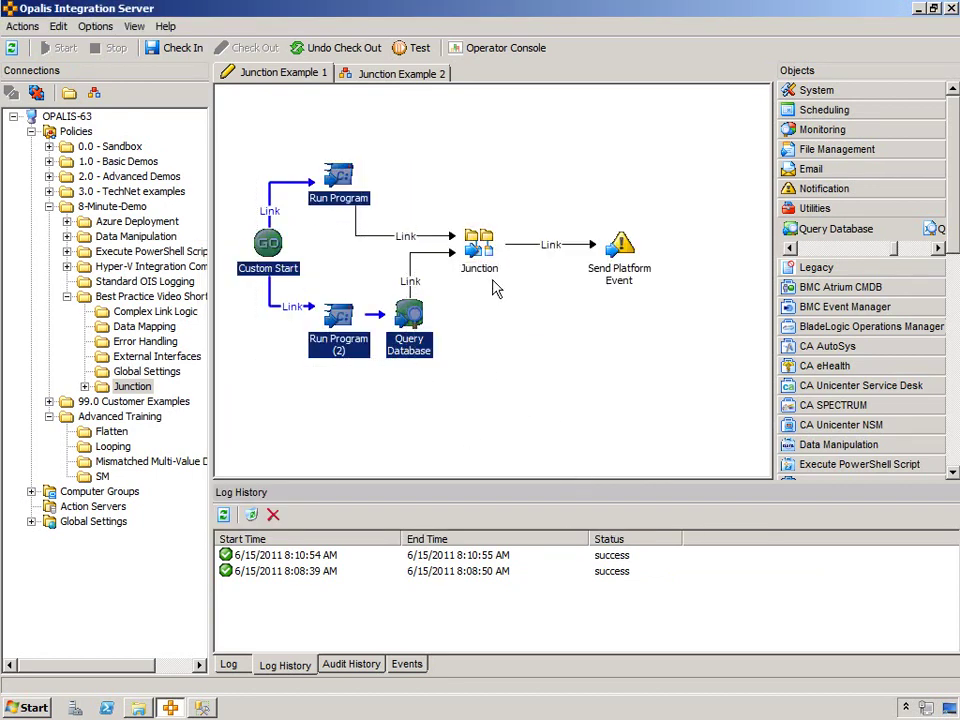
pyautogui.click(479, 248)
pyautogui.click(640, 255)
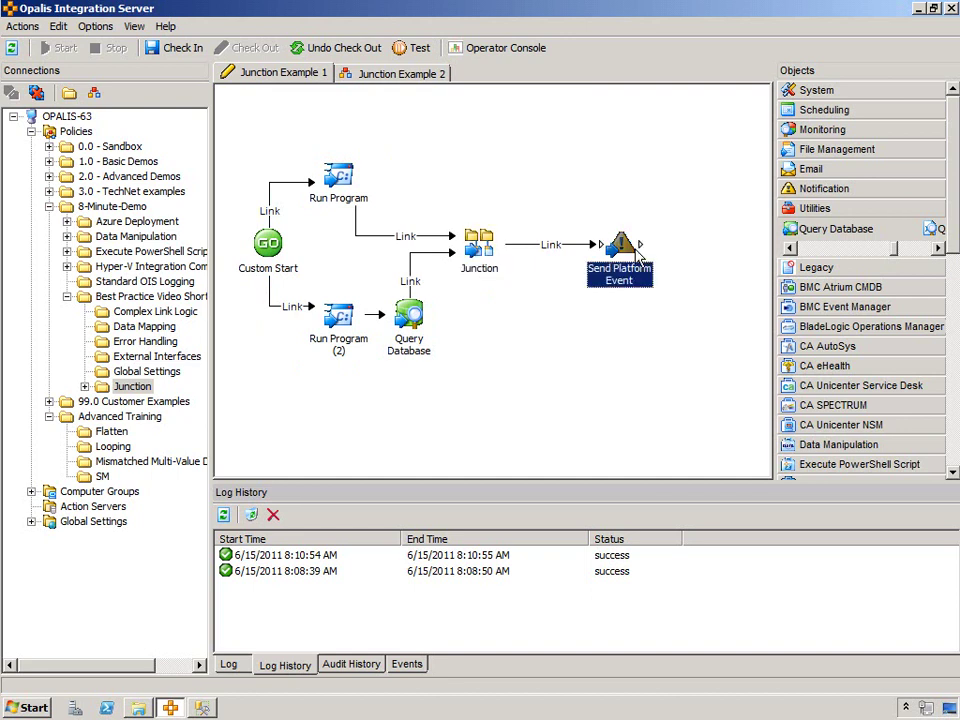
pyautogui.doubleClick(488, 248)
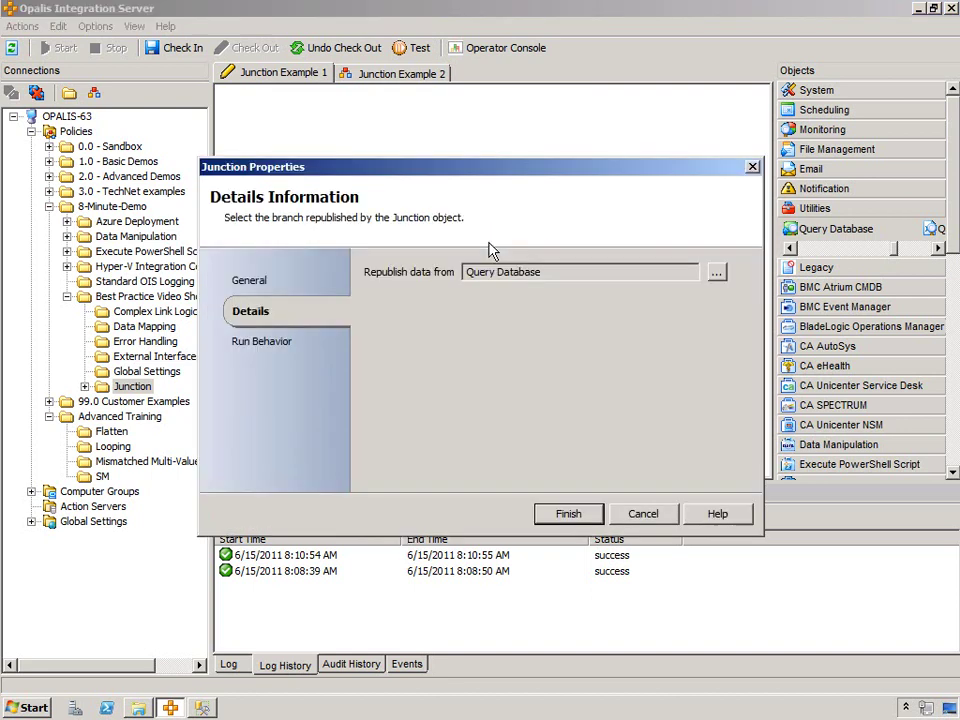
pyautogui.click(642, 520)
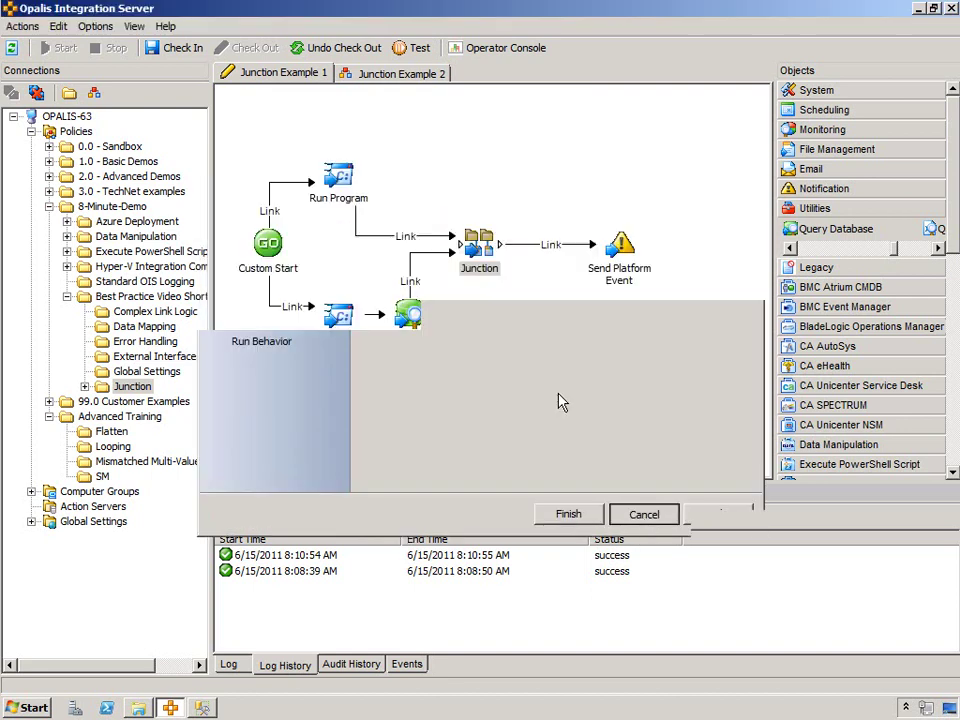
pyautogui.click(409, 335)
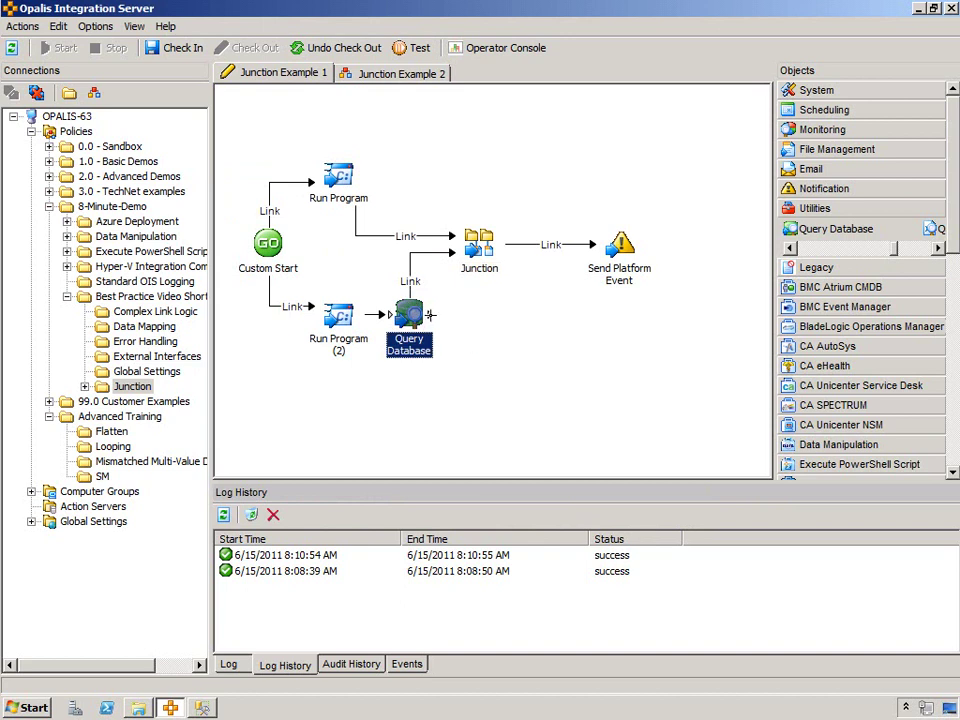
# - Start a step-by-step test and run each activity through the Junction to Send Platform Event
pyautogui.click(484, 328)
pyautogui.click(413, 47)
pyautogui.click(92, 48)
pyautogui.click(153, 52)
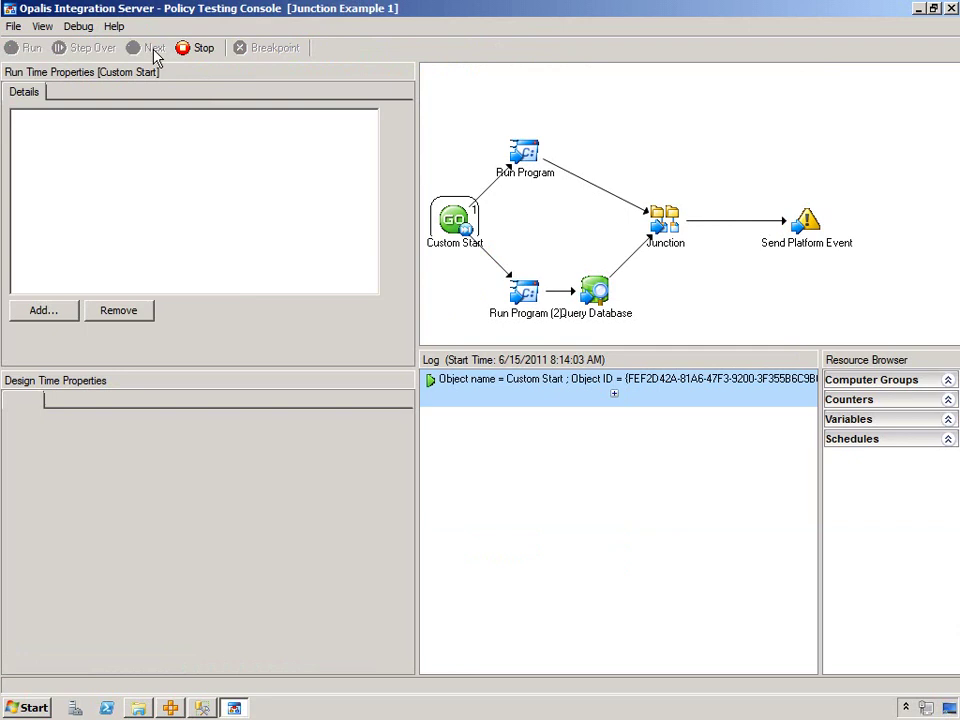
pyautogui.click(153, 52)
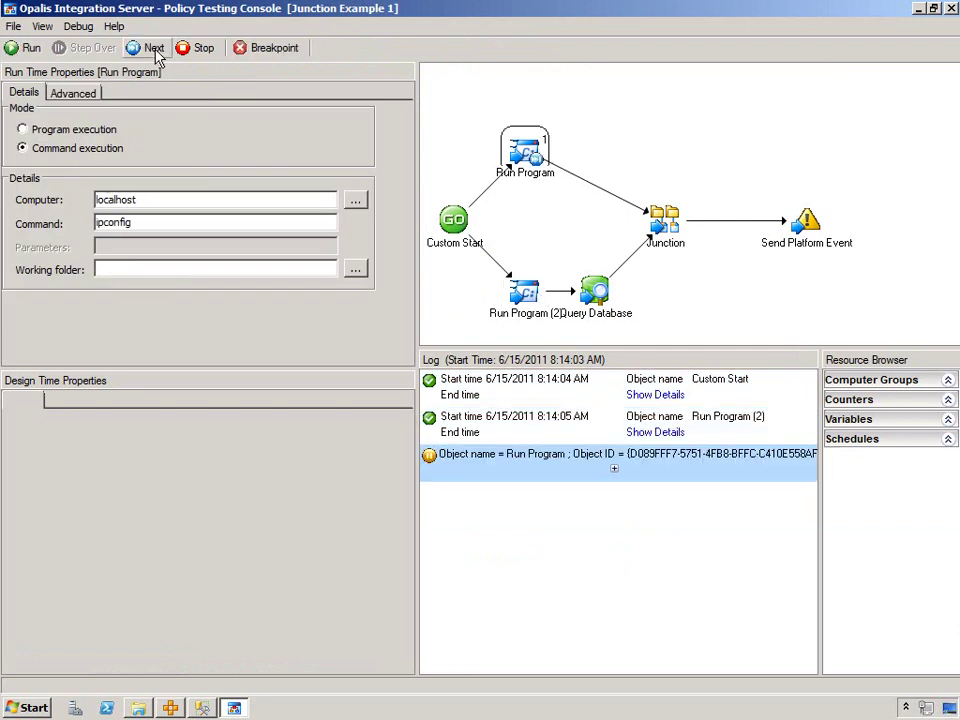
pyautogui.click(153, 50)
pyautogui.click(155, 57)
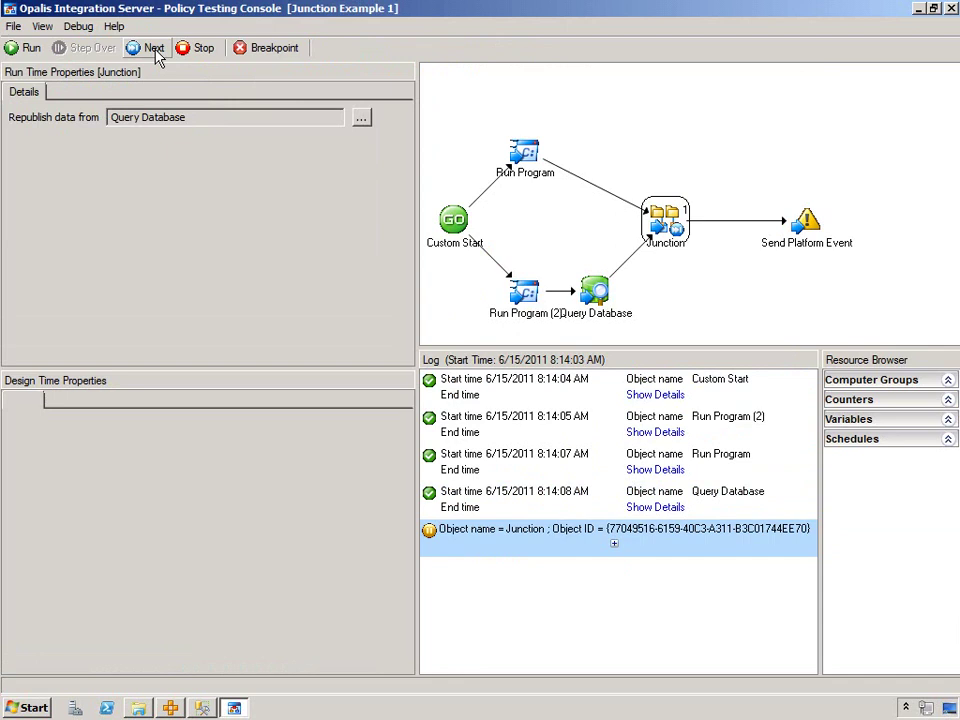
pyautogui.click(153, 50)
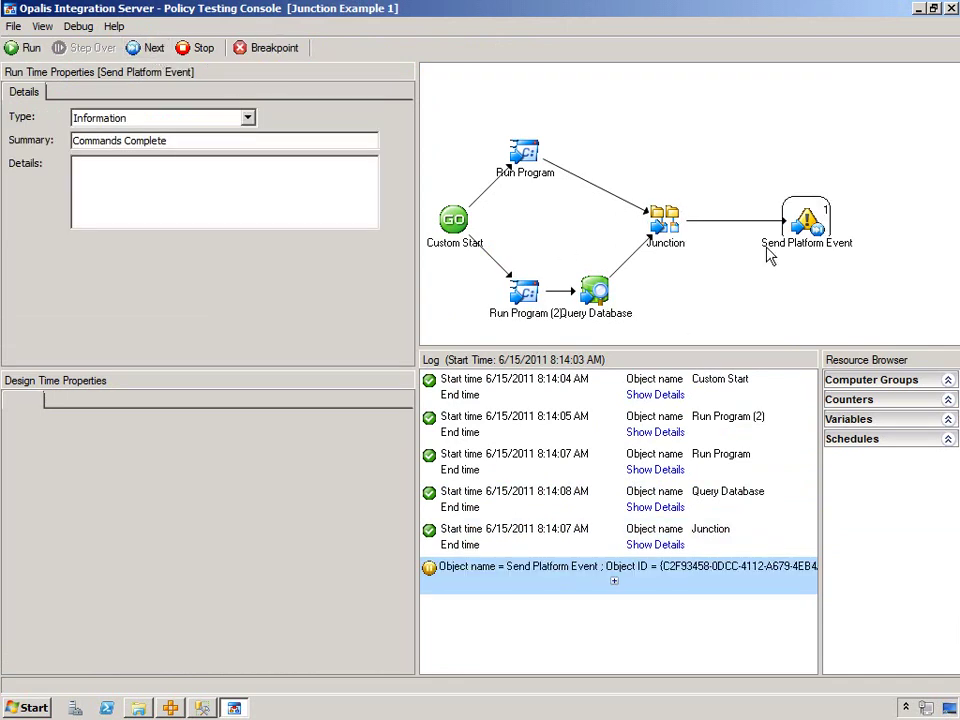
# - View Send Platform Event's details and run it repeatedly
pyautogui.click(806, 225)
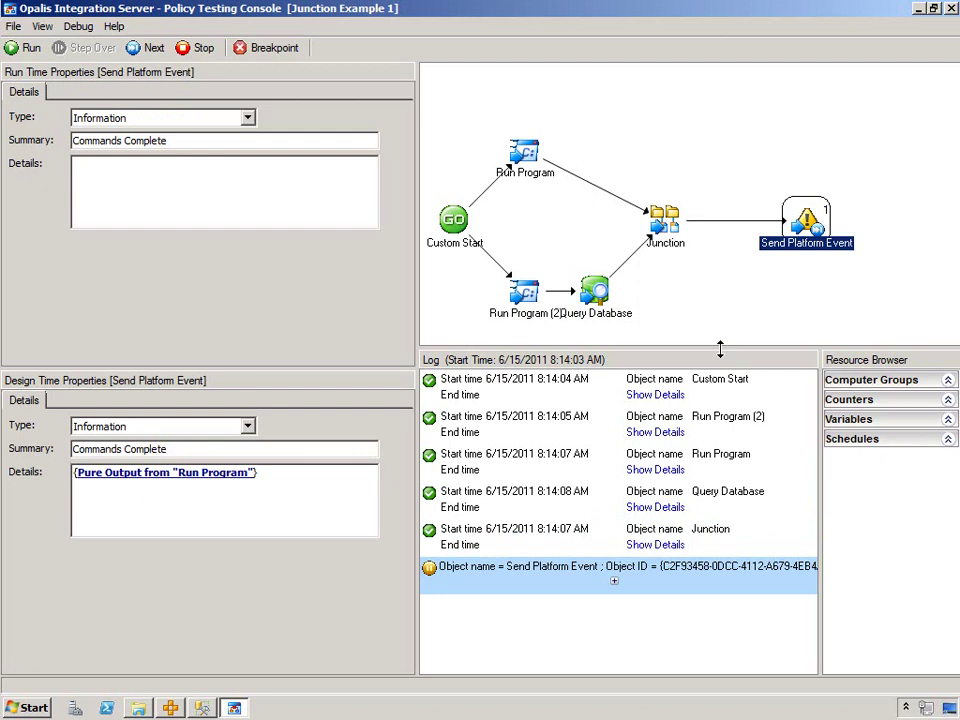
pyautogui.moveTo(723, 346); pyautogui.dragTo(723, 318)
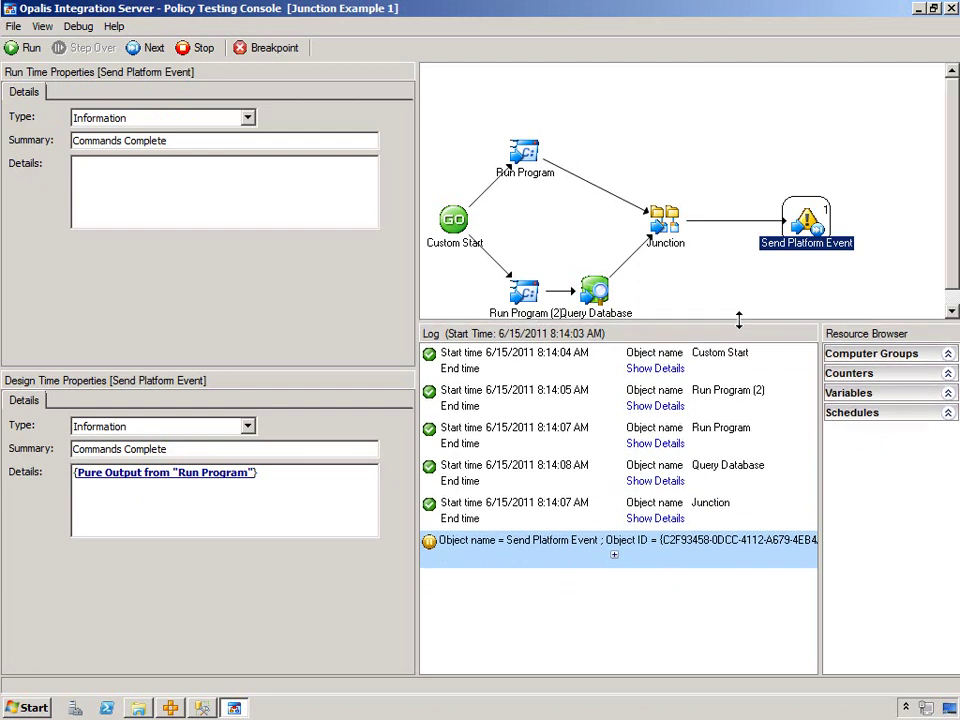
pyautogui.click(145, 47)
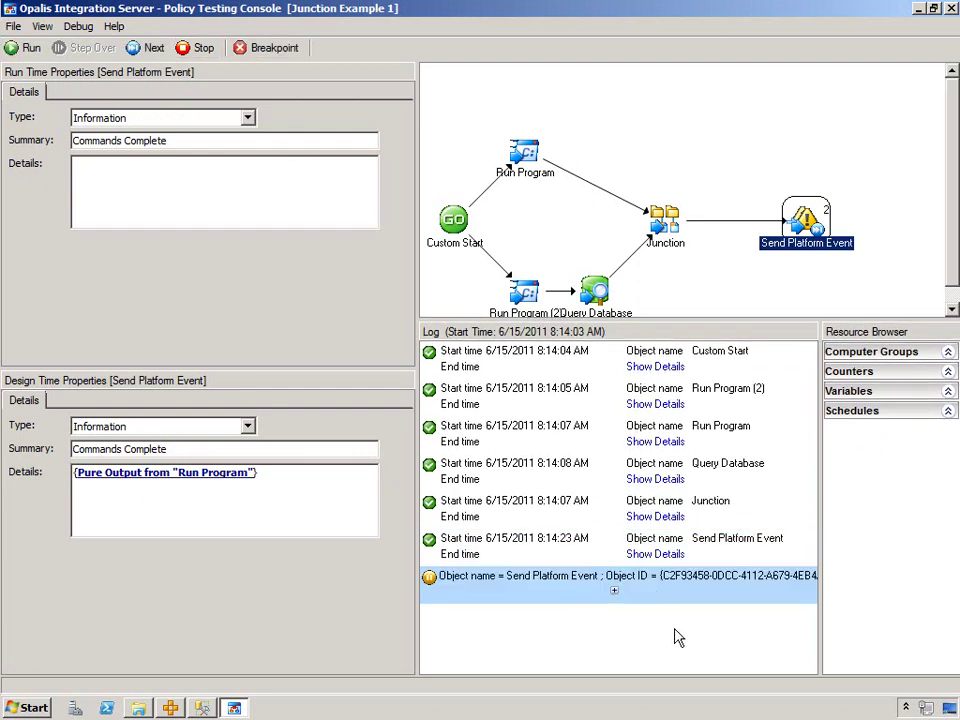
pyautogui.click(150, 48)
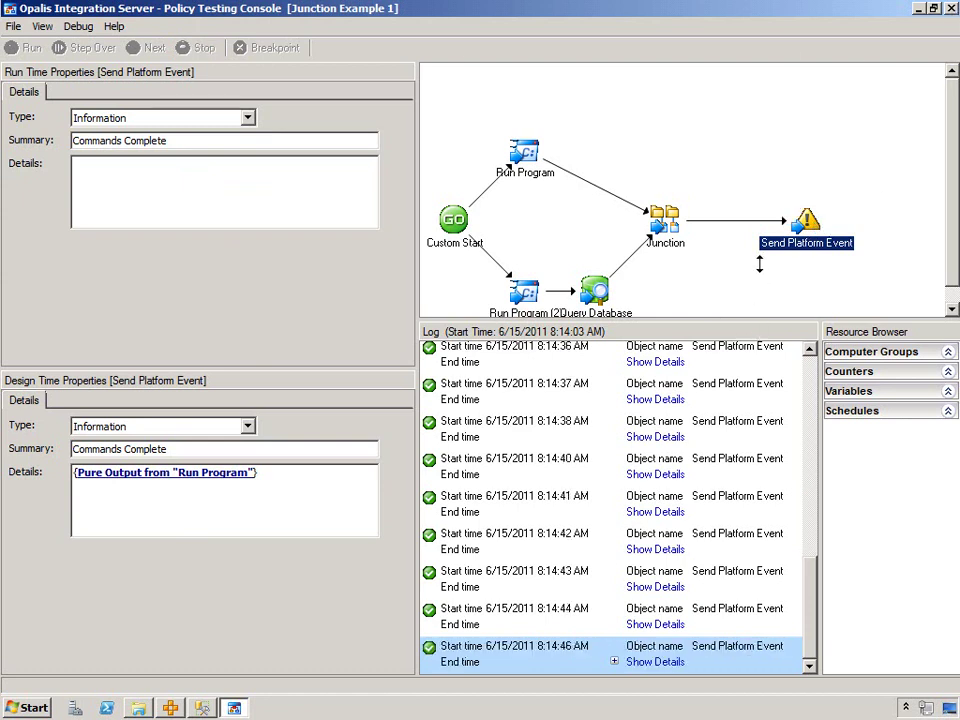
# - Close the testing console and fill Send Platform Event's details with Query Database's published data
pyautogui.hotkey('alt', 'F4')
pyautogui.doubleClick(617, 245)
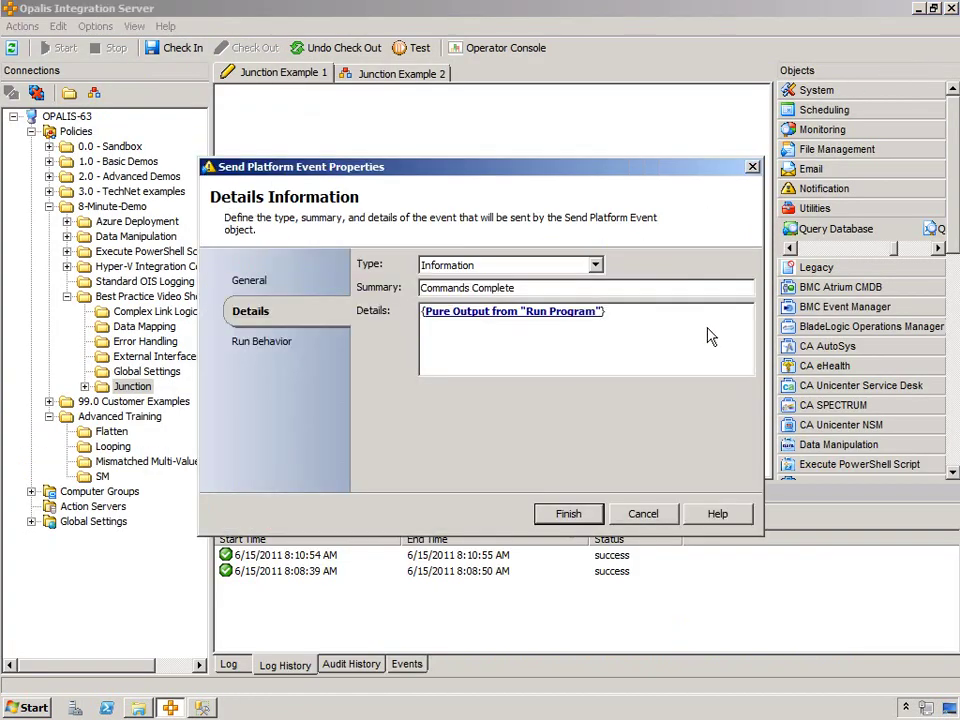
pyautogui.click(515, 312)
pyautogui.click(390, 214)
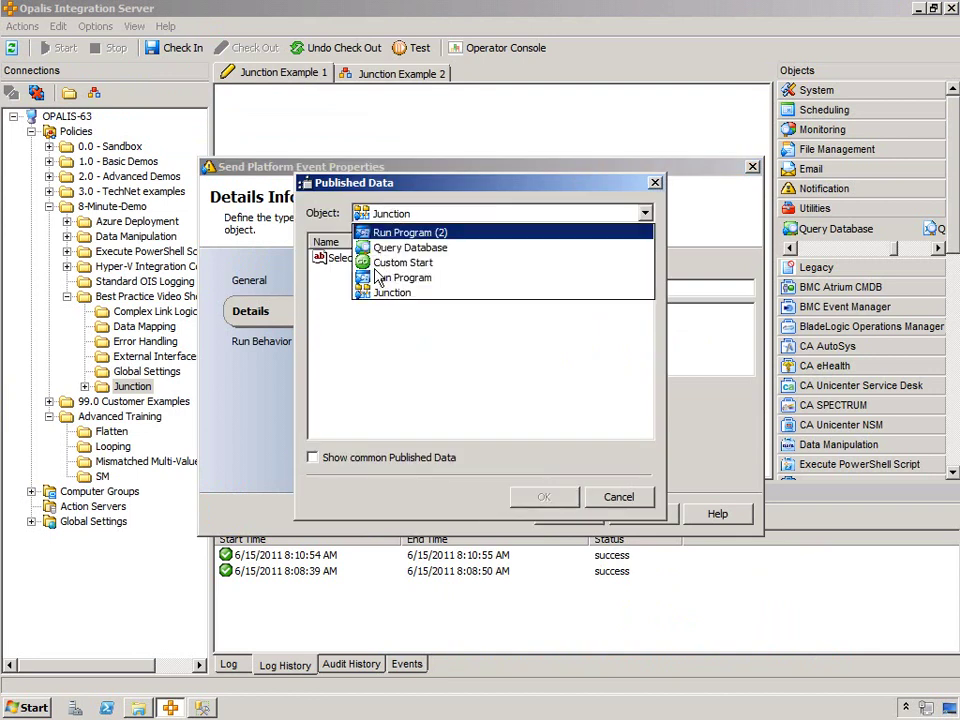
pyautogui.click(400, 247)
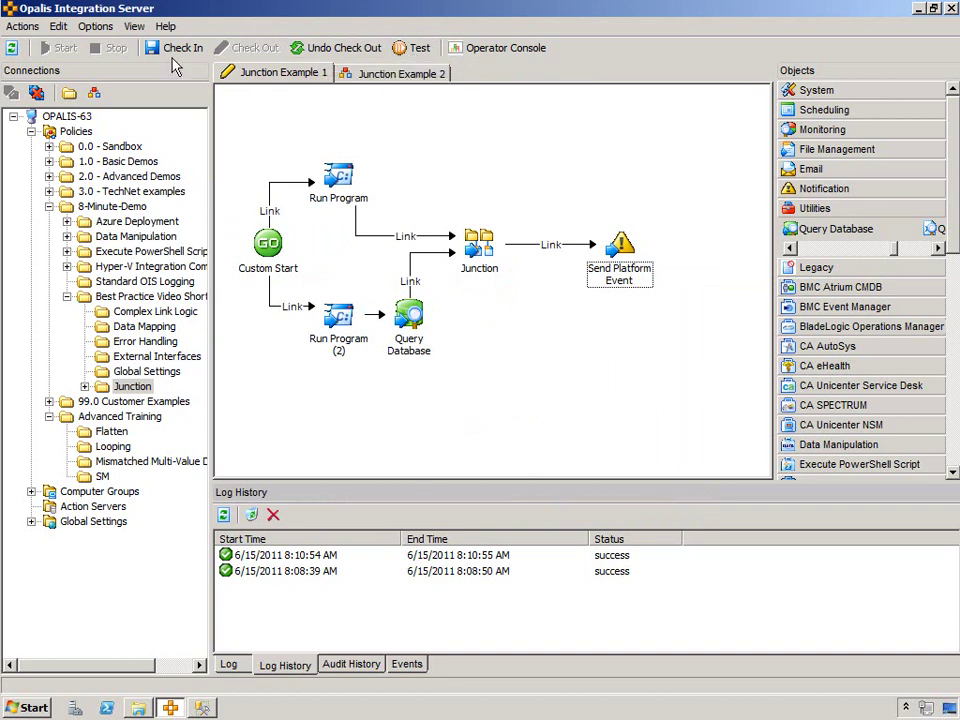
# - Check in and run the policy, then show the events it raised
pyautogui.click(45, 48)
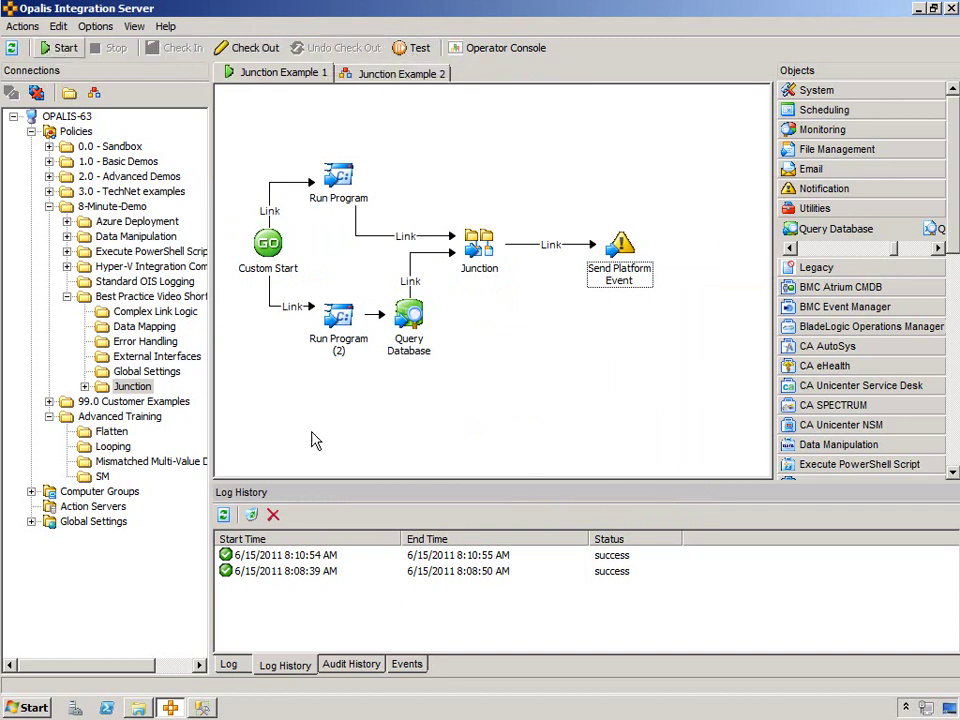
pyautogui.click(228, 664)
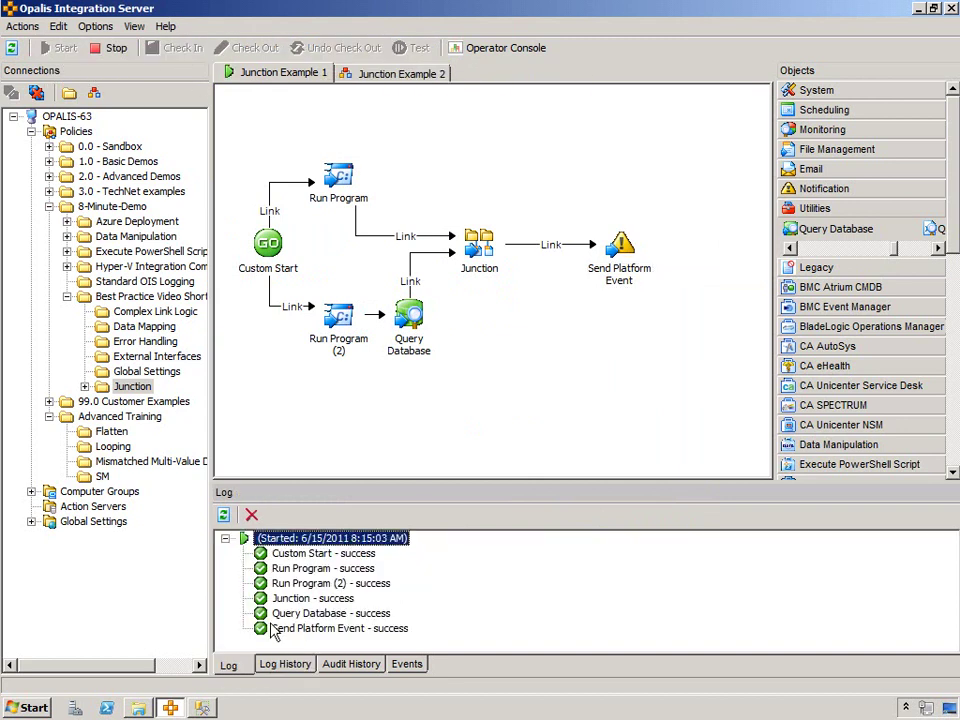
pyautogui.click(406, 664)
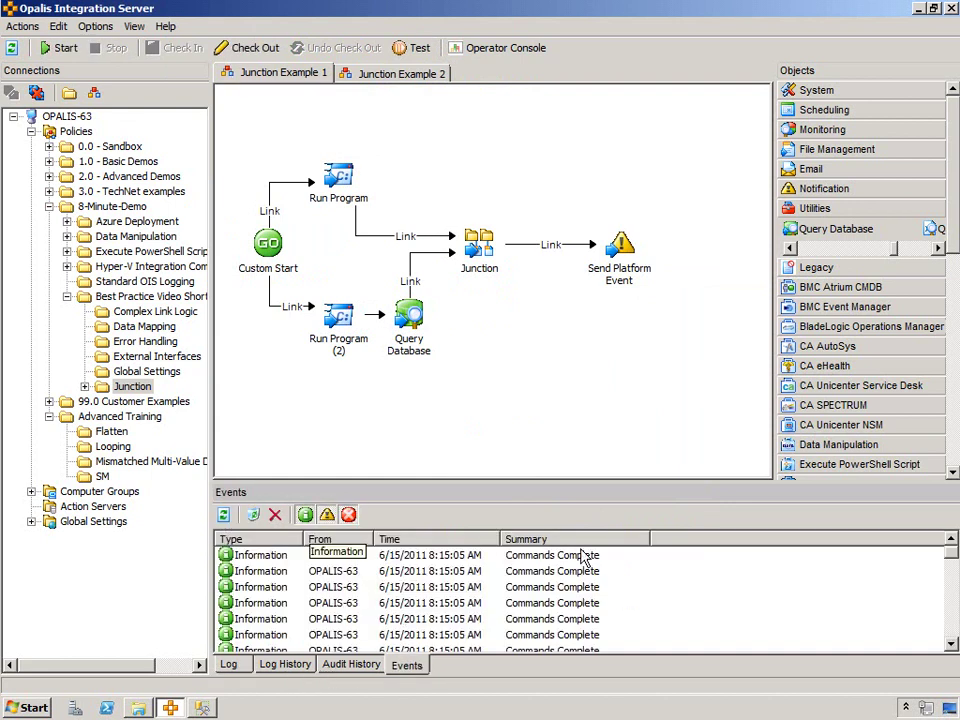
pyautogui.moveTo(577, 486); pyautogui.dragTo(610, 248)
# - Open and close the details of the first three Commands Complete events
pyautogui.doubleClick(563, 324)
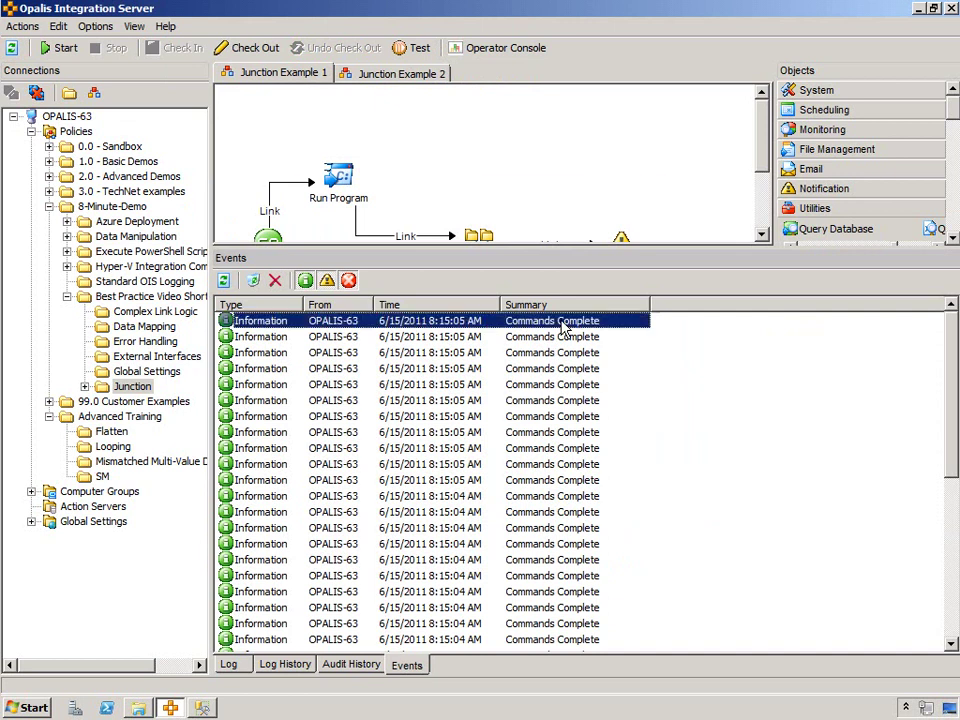
pyautogui.click(615, 490)
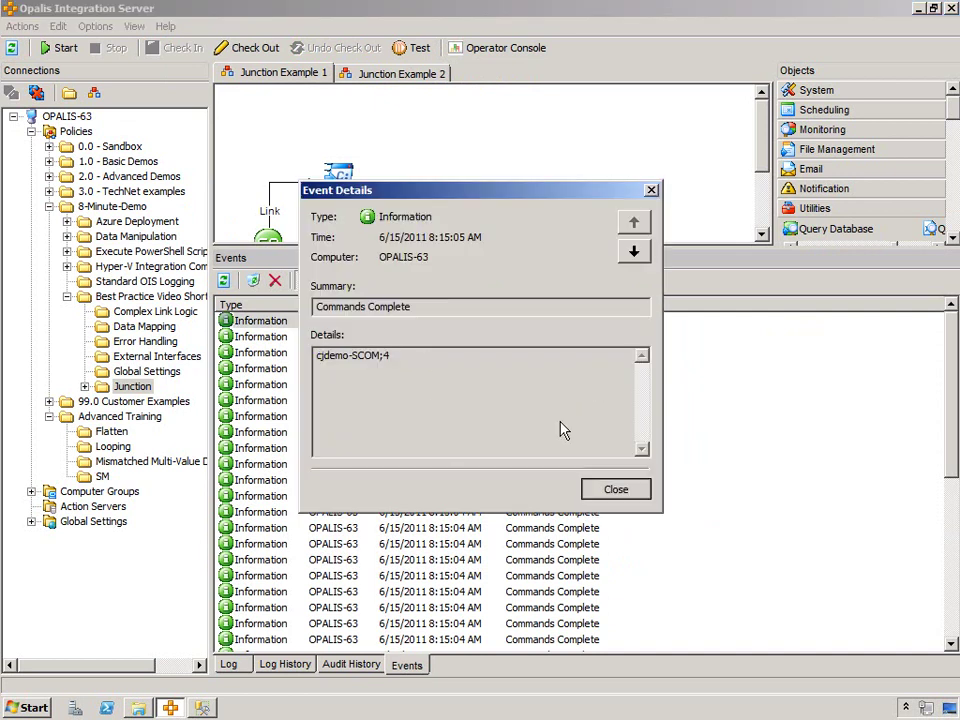
pyautogui.doubleClick(531, 340)
pyautogui.press('Escape')
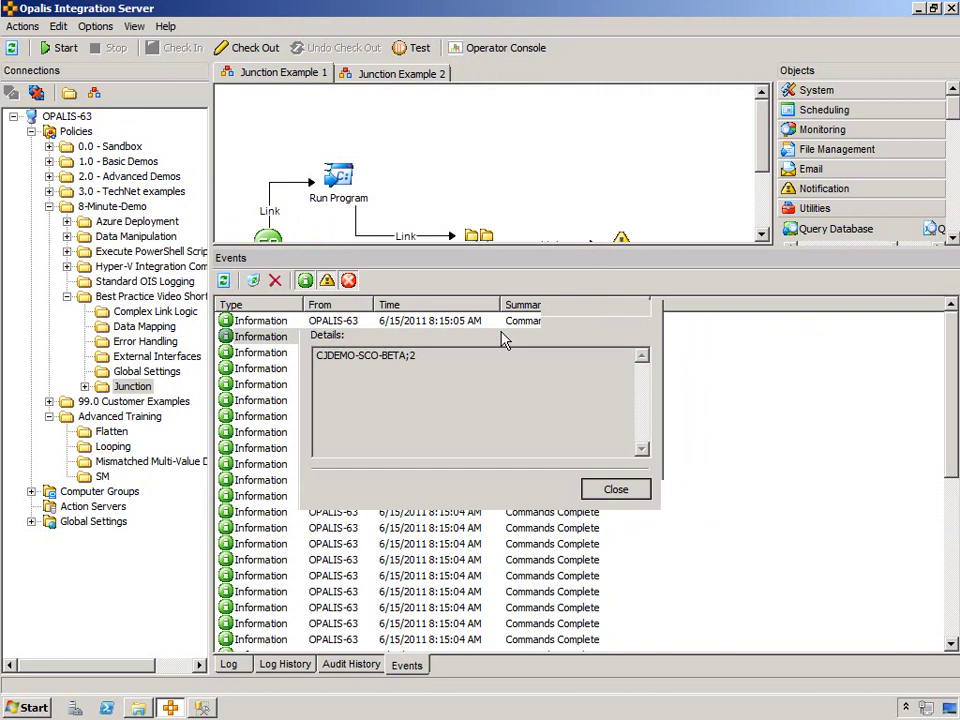
pyautogui.doubleClick(535, 353)
pyautogui.click(611, 430)
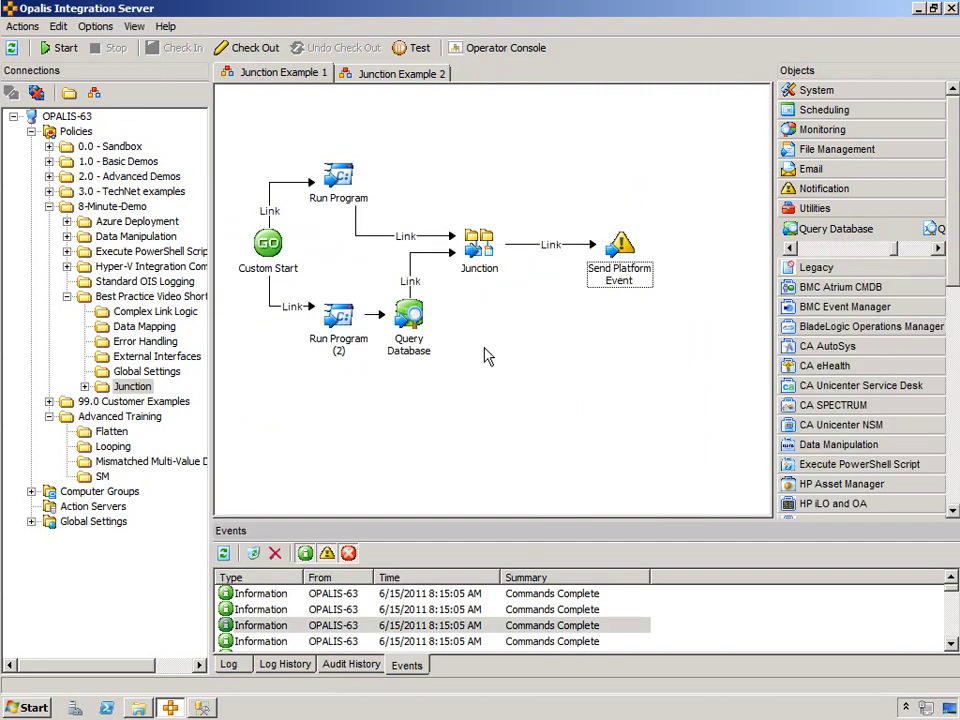
# - Set the Junction to republish data from Run Program again
pyautogui.click(408, 320)
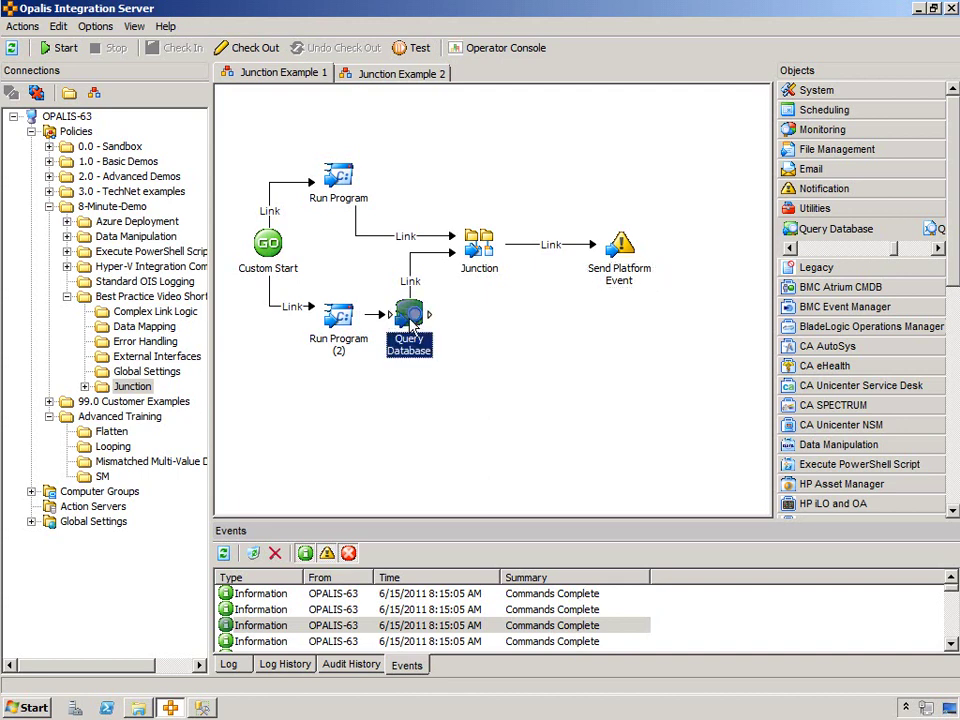
pyautogui.click(452, 312)
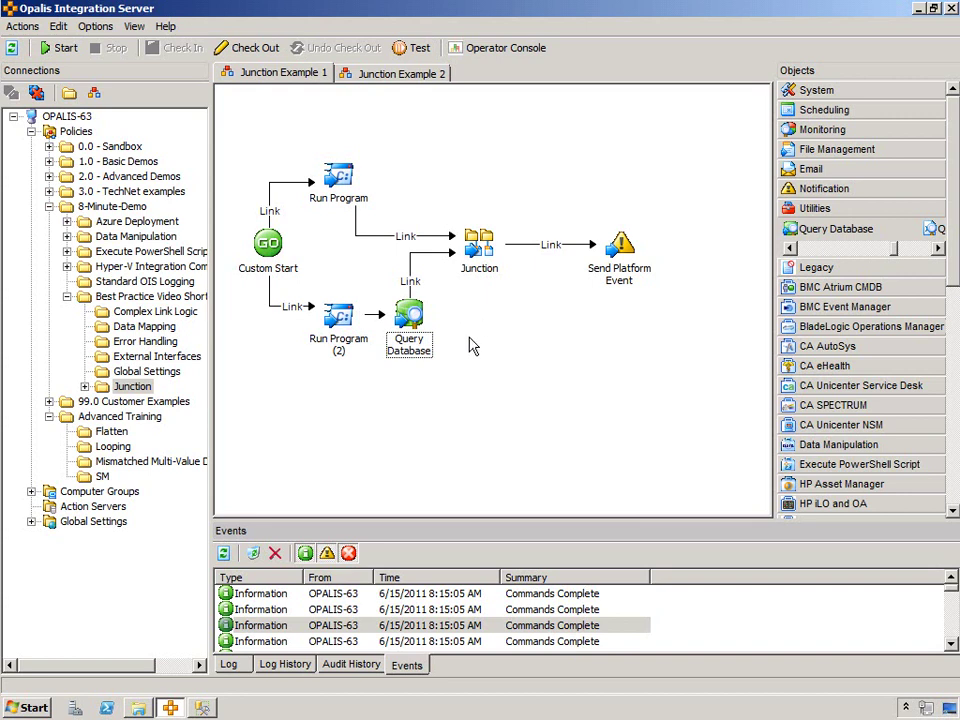
pyautogui.click(478, 252)
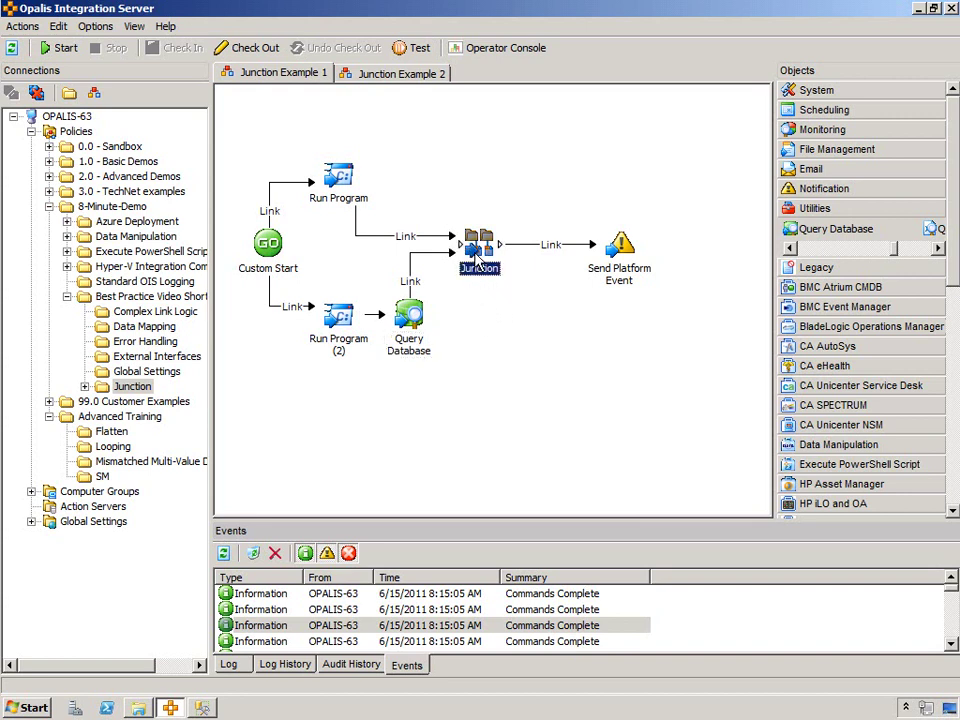
pyautogui.doubleClick(476, 258)
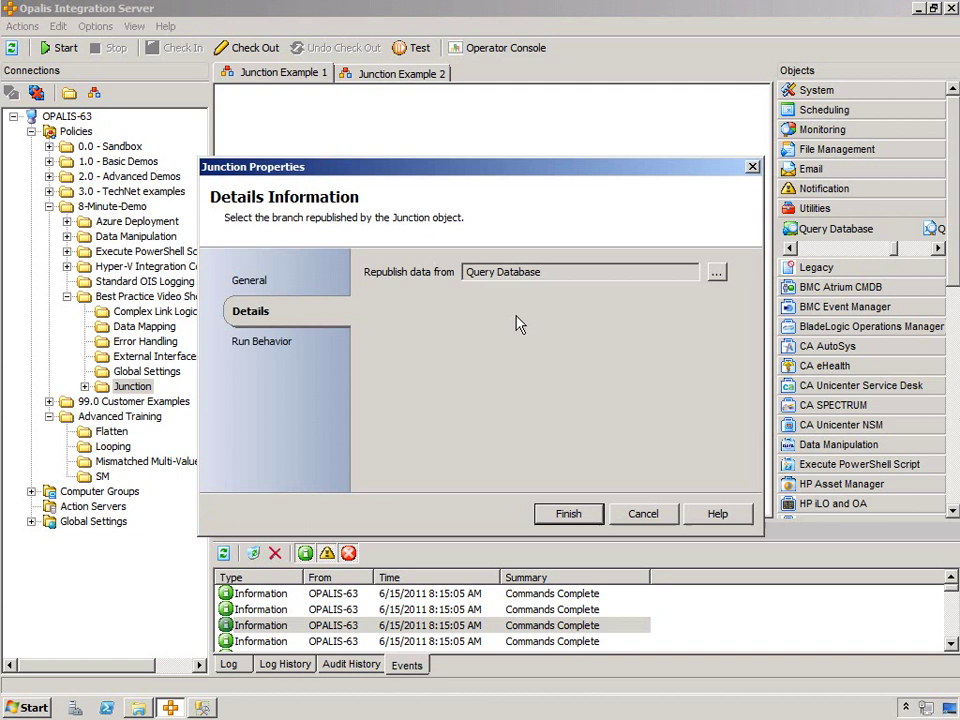
pyautogui.click(716, 273)
pyautogui.doubleClick(257, 267)
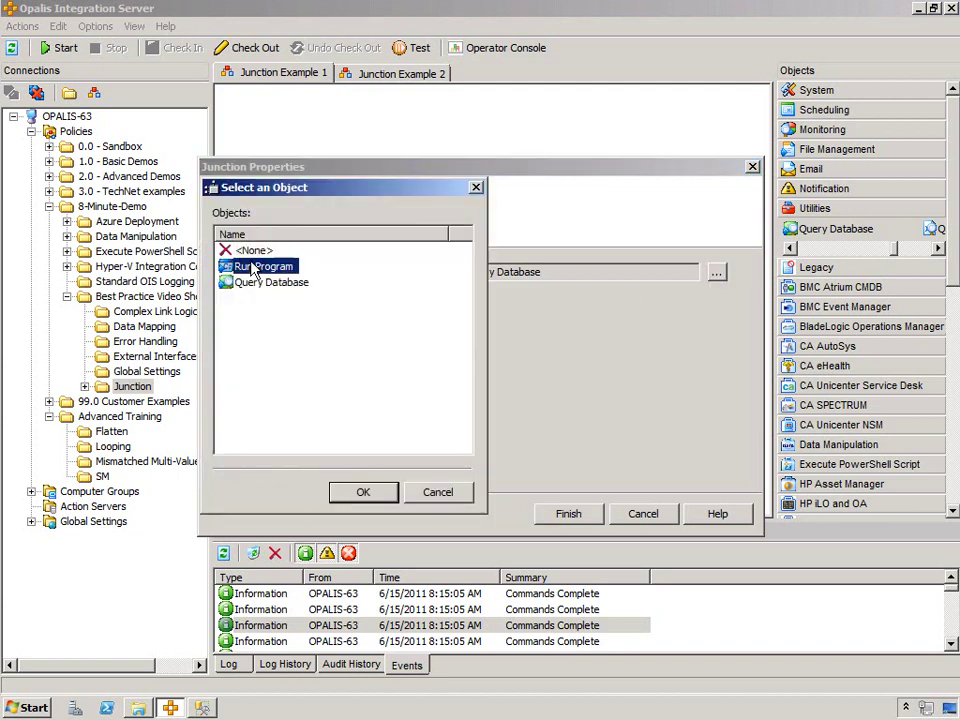
pyautogui.click(566, 515)
# - Insert Run Program's Pure Output into Send Platform Event's details and check in the policy
pyautogui.doubleClick(632, 245)
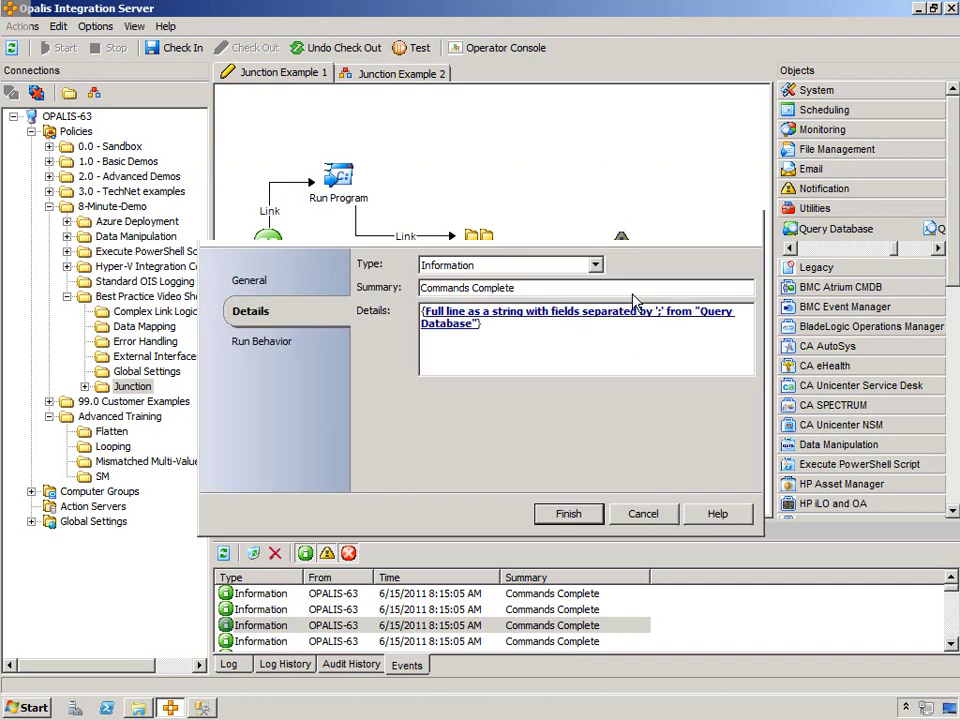
pyautogui.click(446, 330)
pyautogui.click(385, 215)
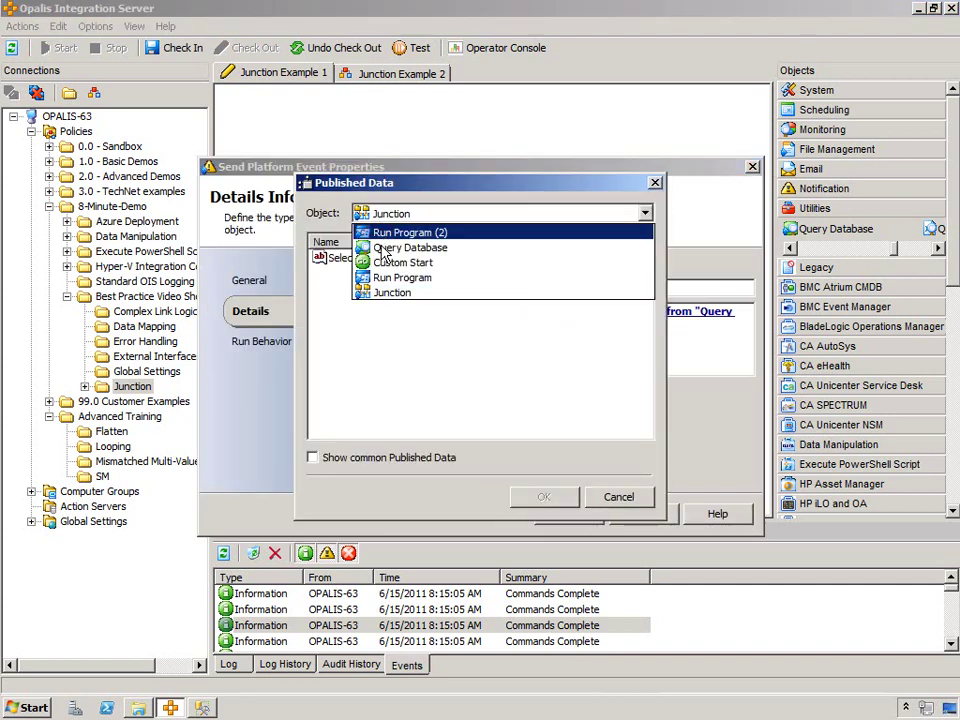
pyautogui.click(378, 279)
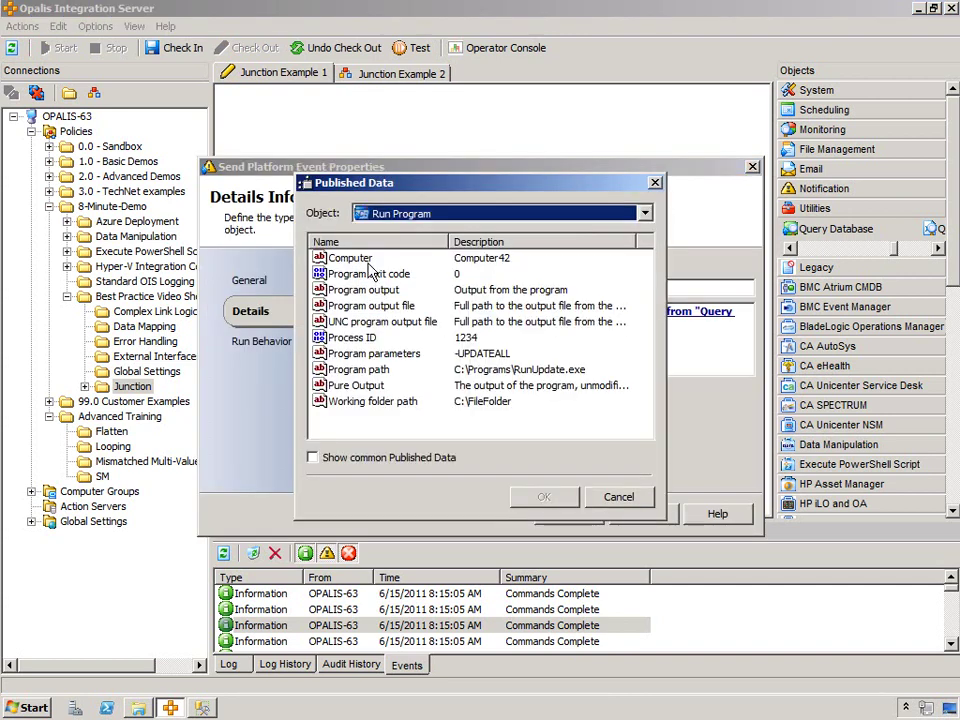
pyautogui.doubleClick(350, 379)
pyautogui.click(576, 517)
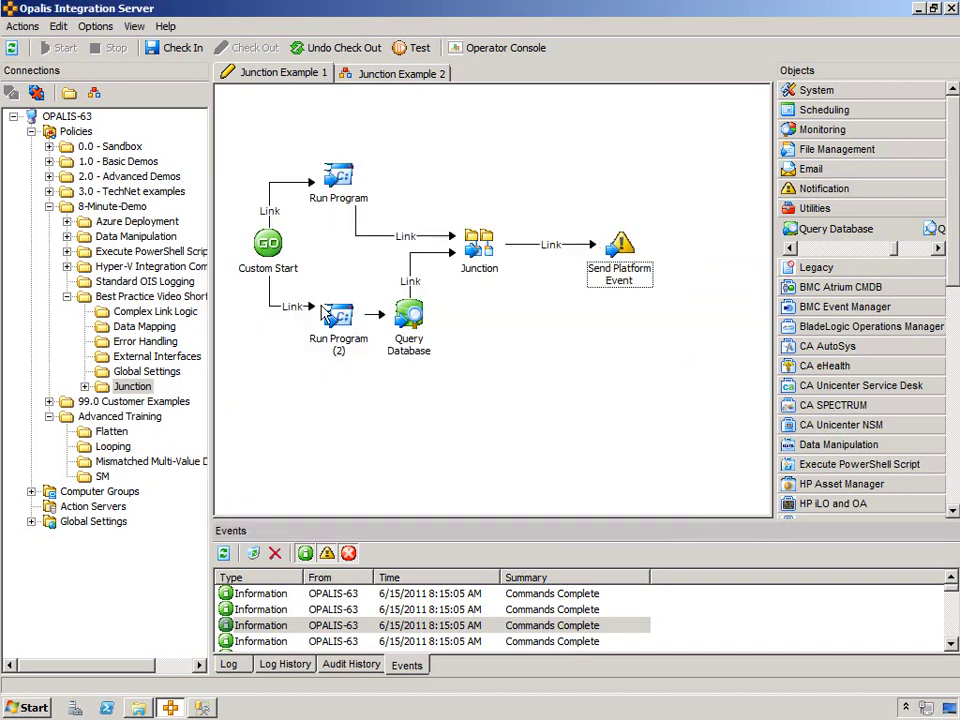
pyautogui.click(584, 447)
pyautogui.click(176, 49)
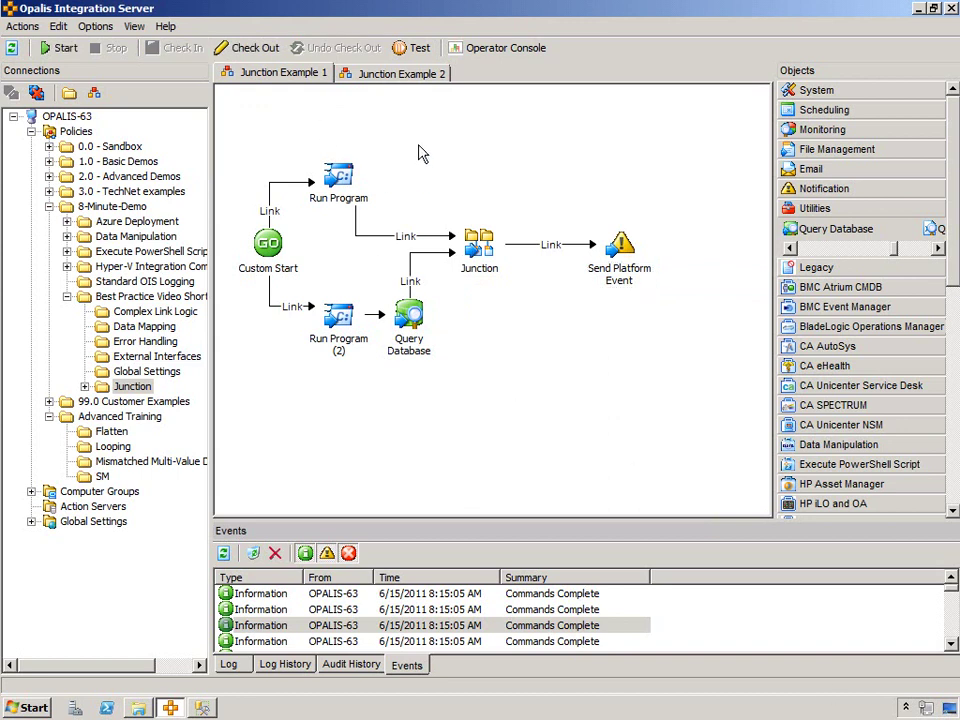
# - Switch to Junction Example 2 and review the Custom Start settings
pyautogui.click(384, 76)
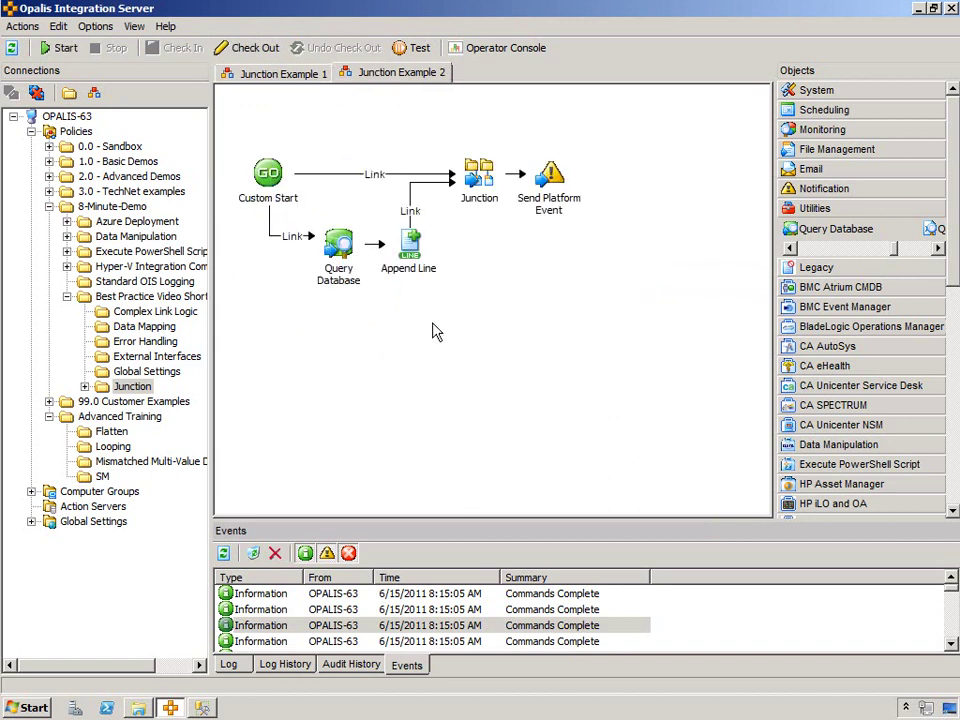
pyautogui.click(272, 180)
pyautogui.doubleClick(272, 180)
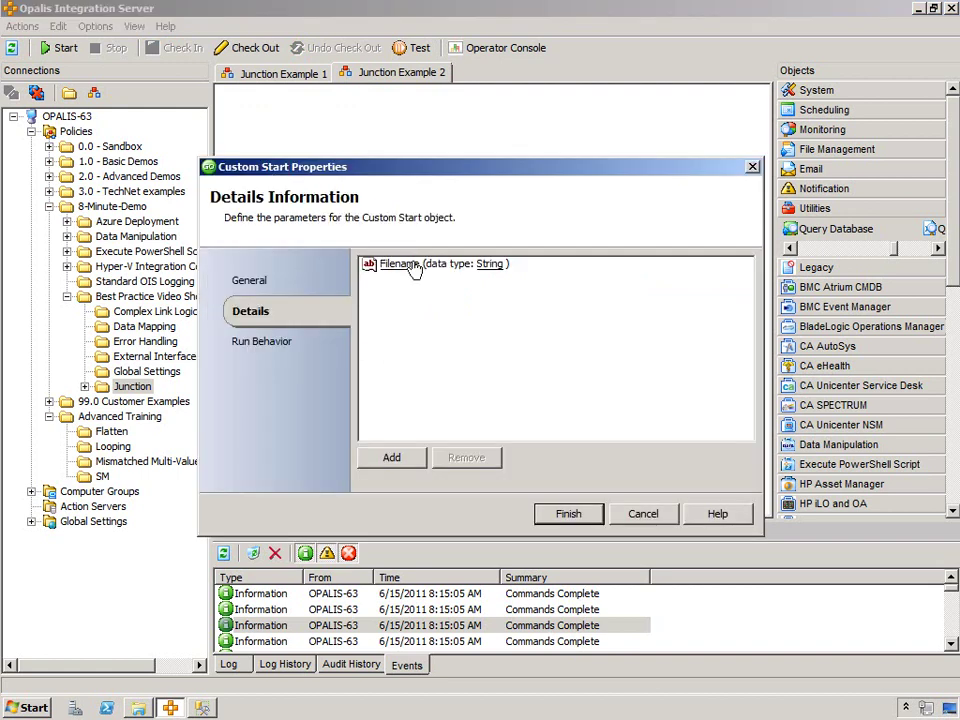
pyautogui.click(660, 523)
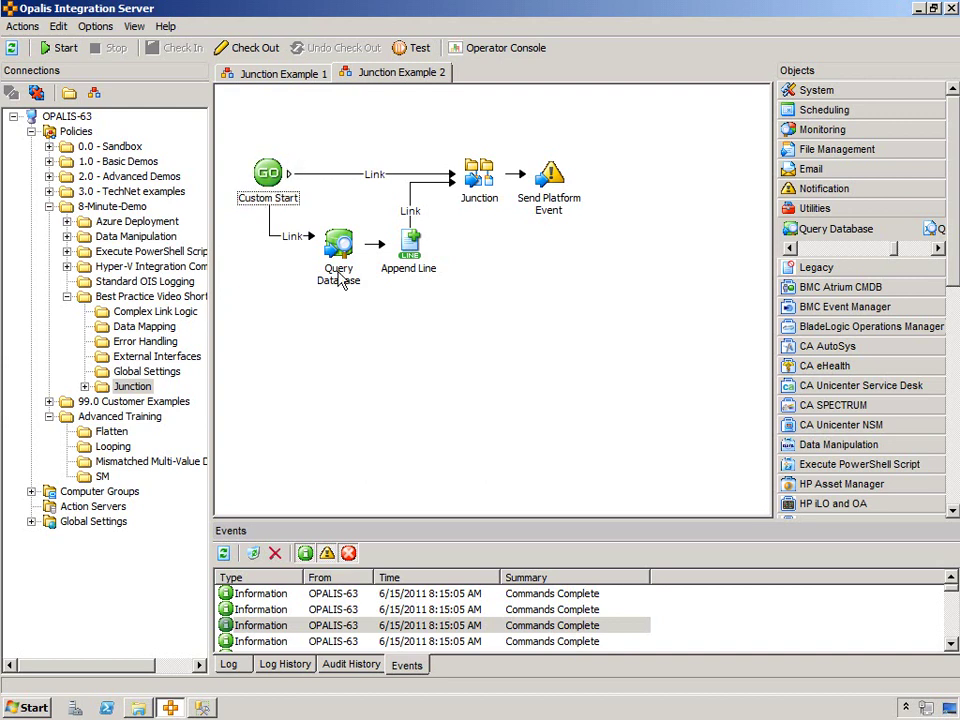
# - Replace Query Database's query with the pasted SELECT, removing the Priority column
pyautogui.click(347, 260)
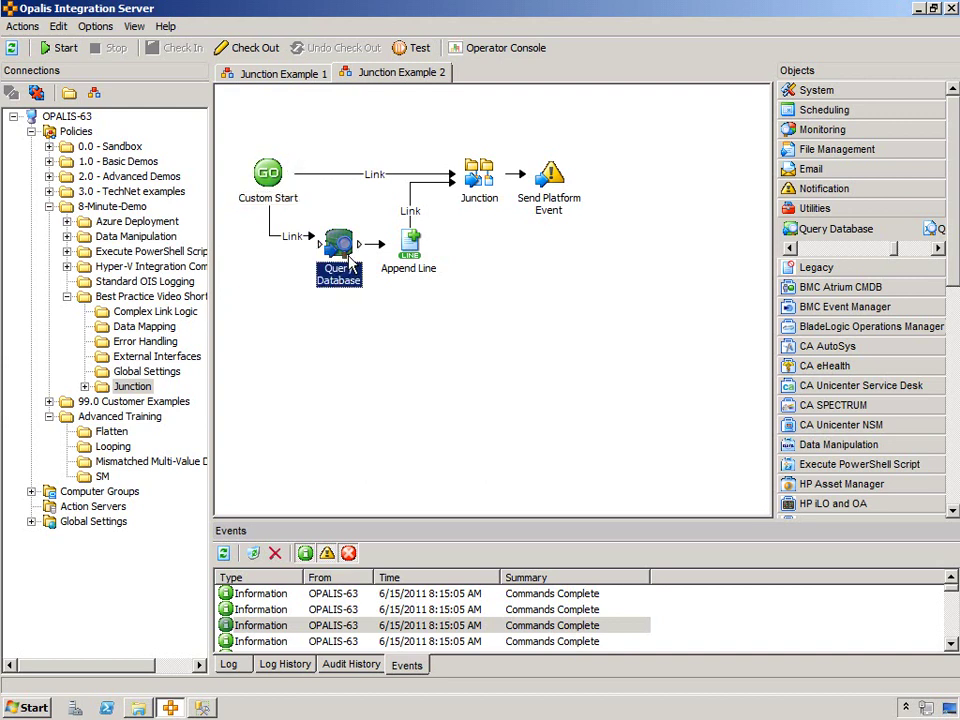
pyautogui.doubleClick(350, 262)
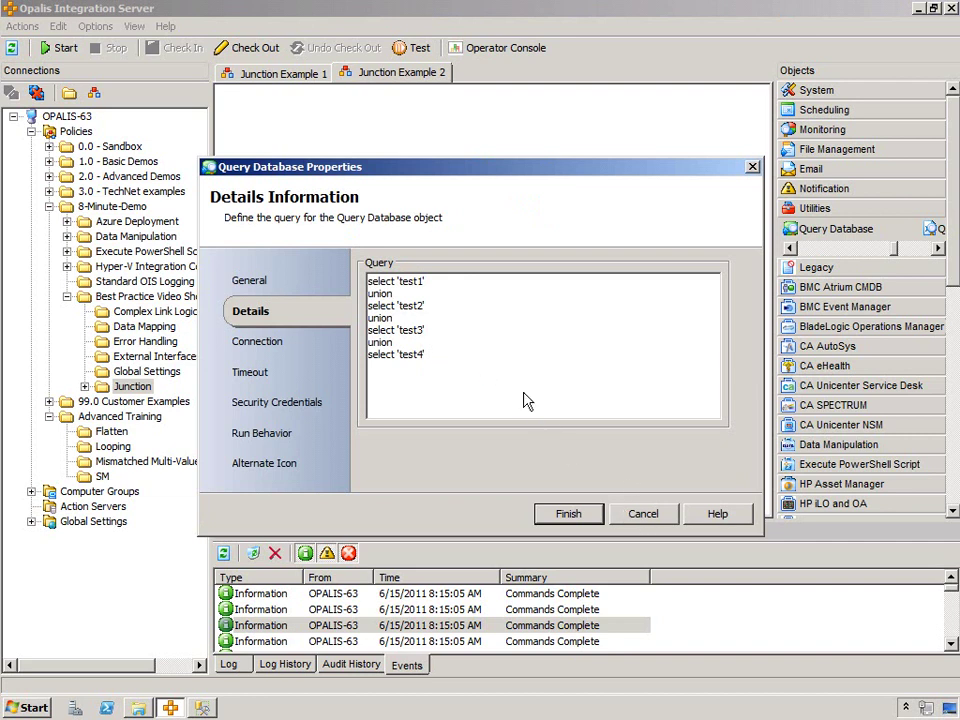
pyautogui.moveTo(525, 401); pyautogui.dragTo(271, 199)
pyautogui.press('Delete')
pyautogui.write('SELECT [ComputerName]       ,[Priority]   FROM [Computers]')
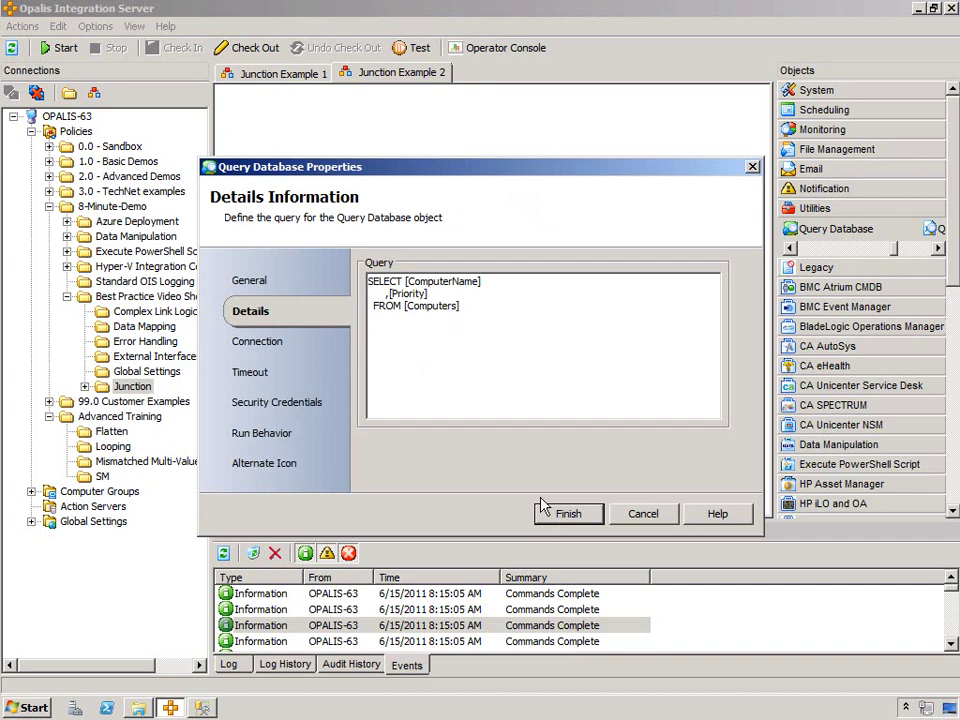
pyautogui.moveTo(368, 292); pyautogui.dragTo(311, 292)
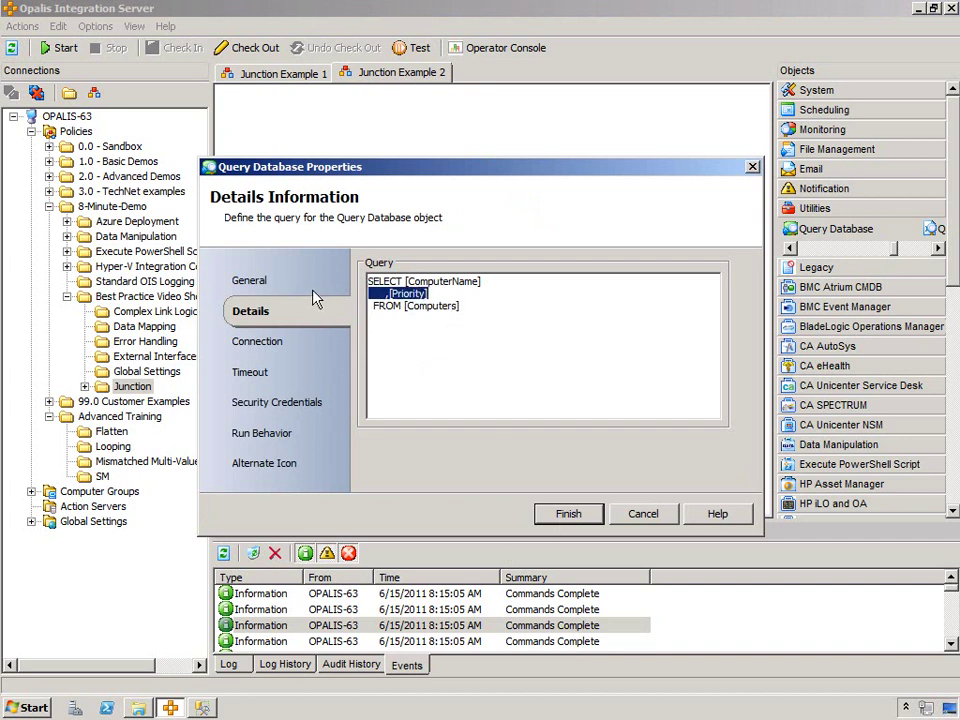
pyautogui.press('BackSpace')
pyautogui.press('BackSpace')
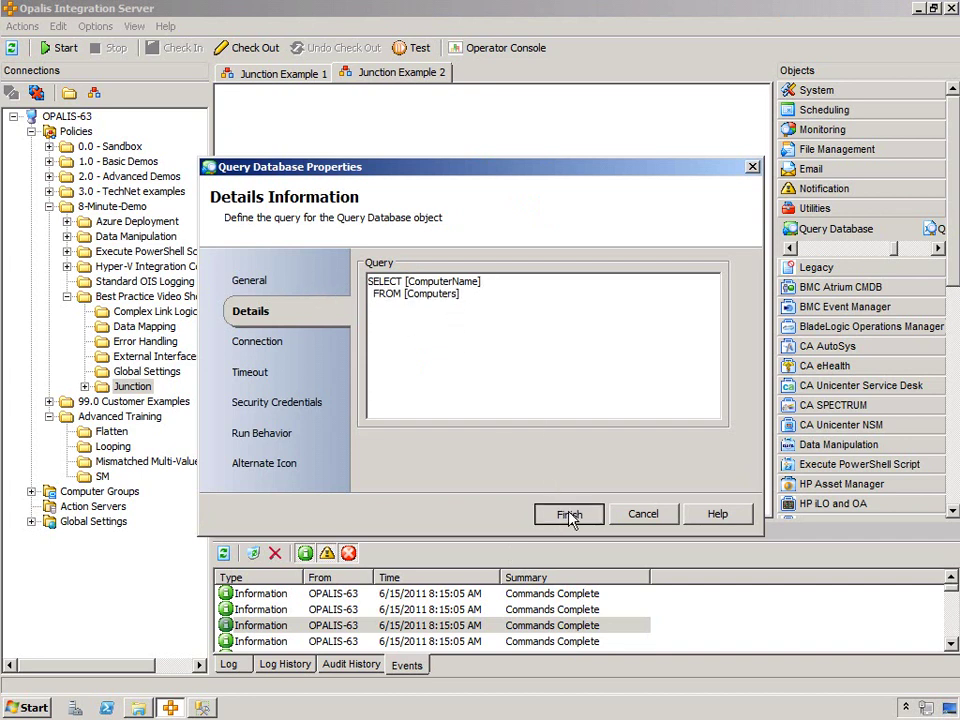
# - Set the initial catalog to Incident_Acc and save the Query Database
pyautogui.click(262, 341)
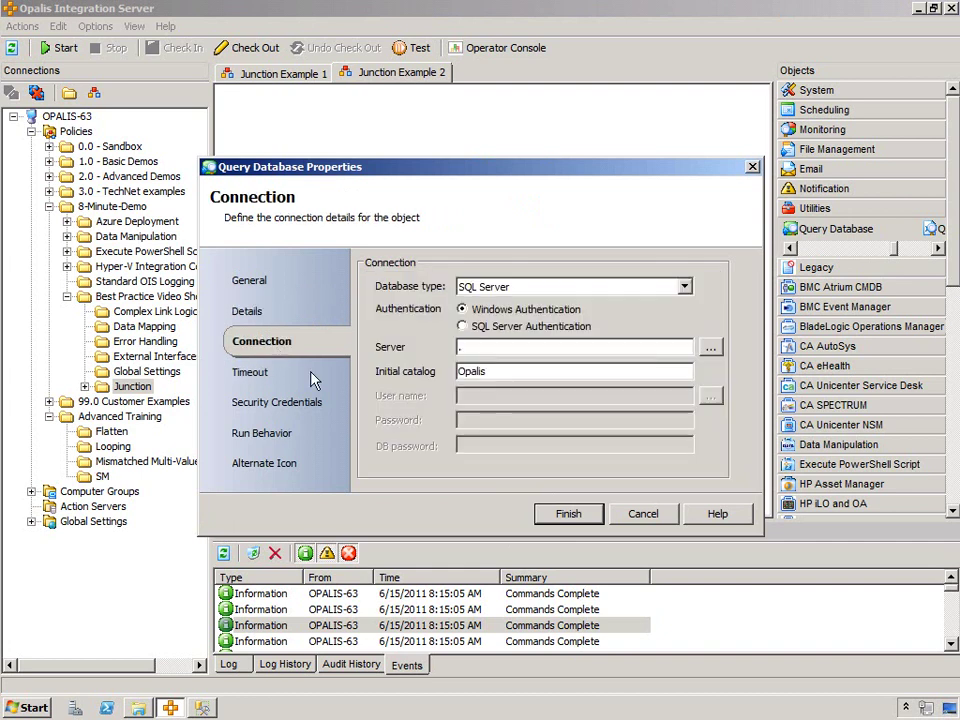
pyautogui.doubleClick(493, 371)
pyautogui.write('Incident_Access')
pyautogui.click(247, 311)
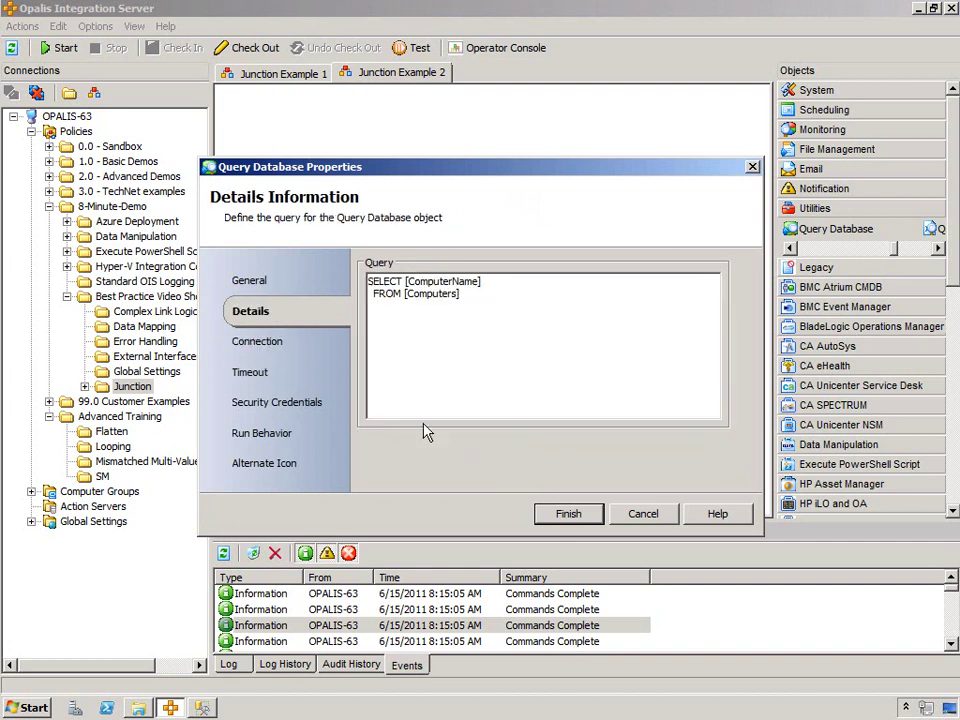
pyautogui.click(568, 513)
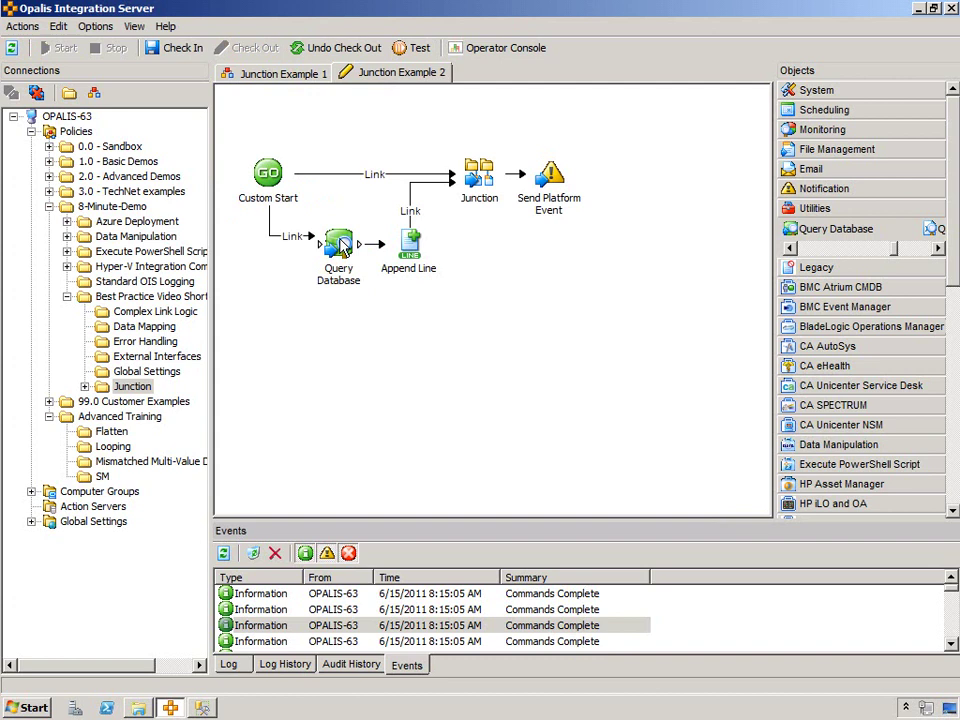
pyautogui.doubleClick(412, 247)
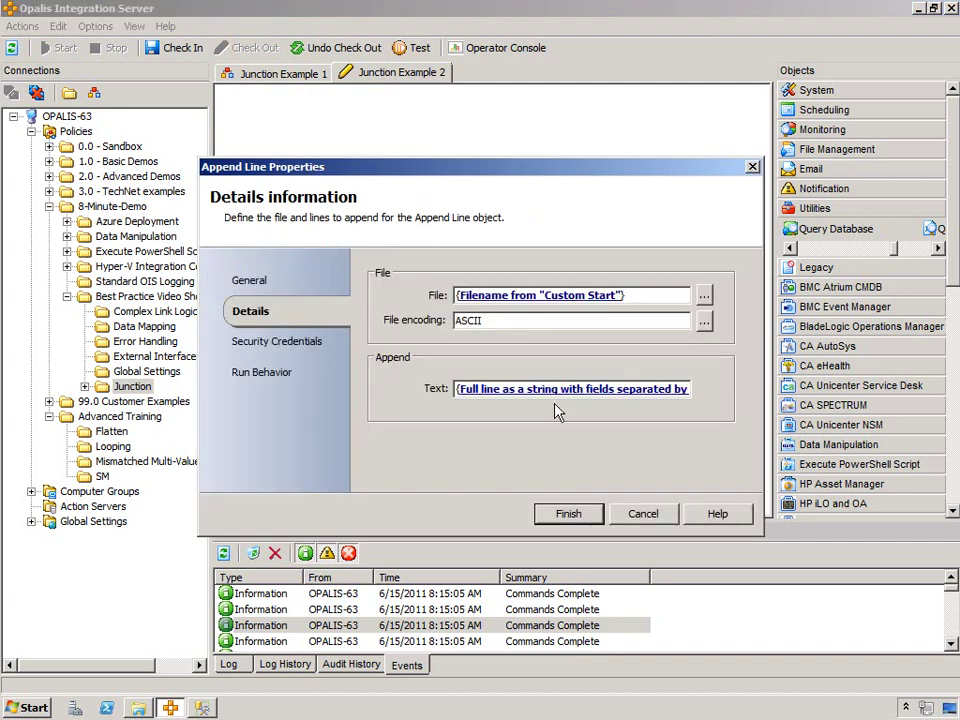
pyautogui.click(568, 515)
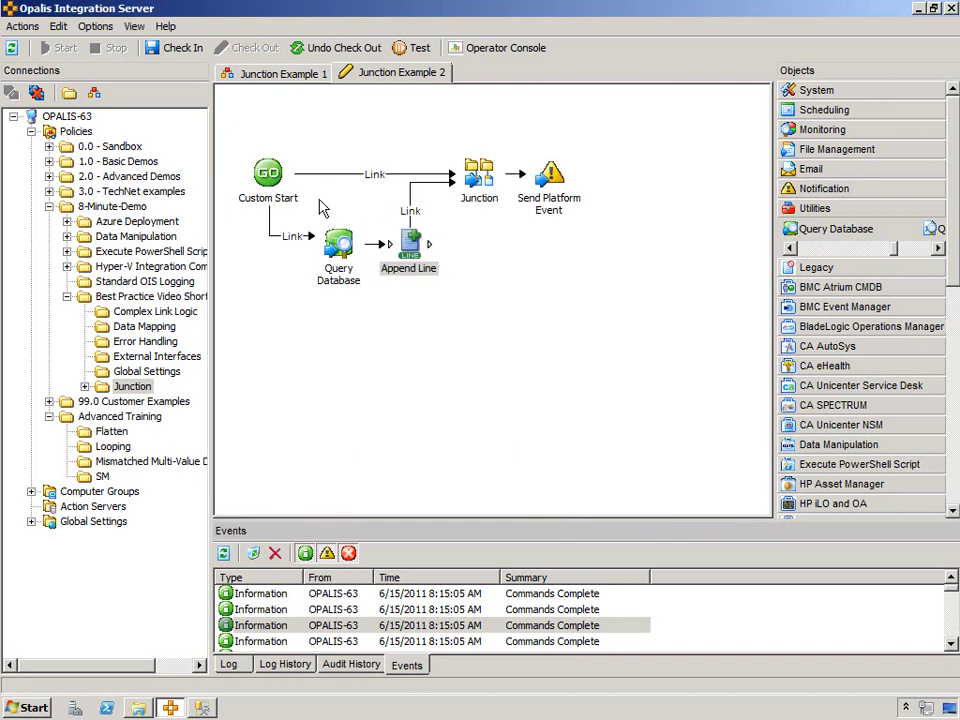
pyautogui.doubleClick(268, 188)
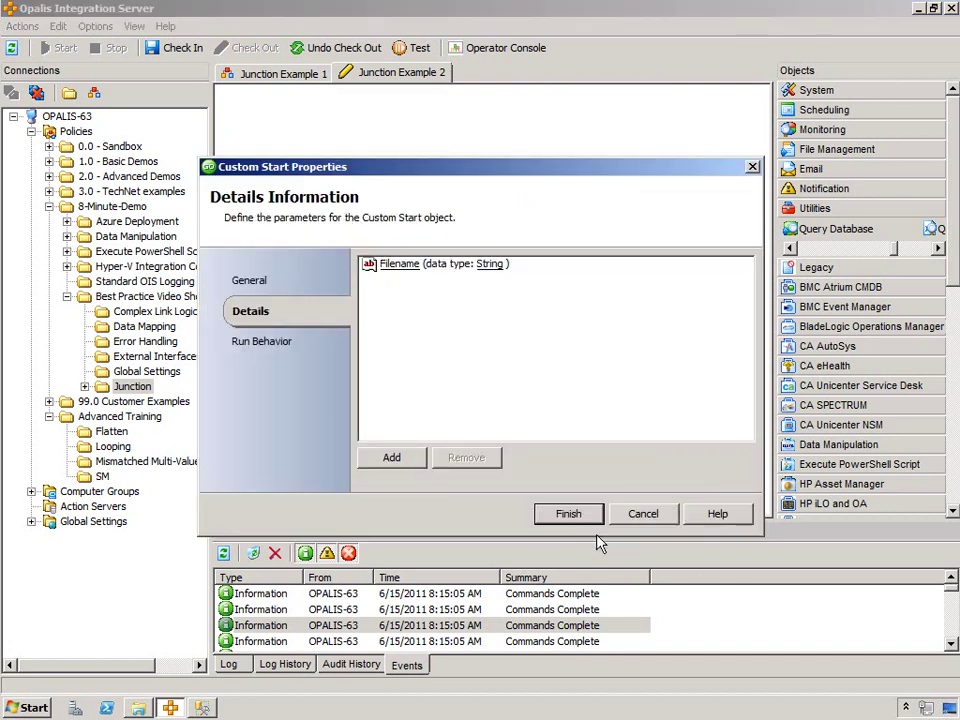
pyautogui.click(569, 514)
pyautogui.click(490, 177)
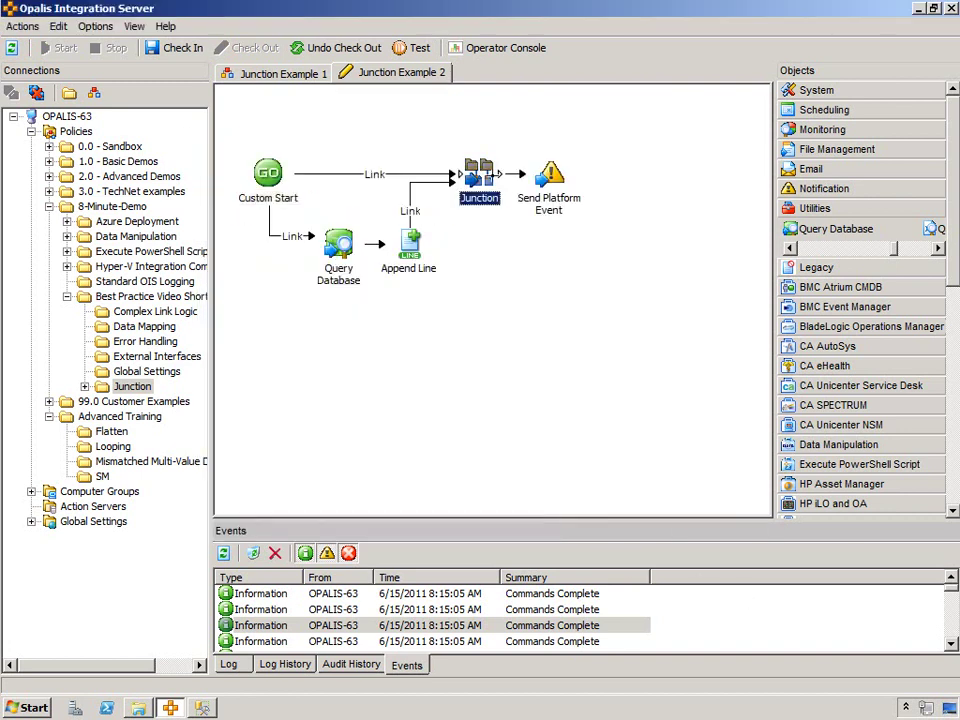
pyautogui.doubleClick(489, 182)
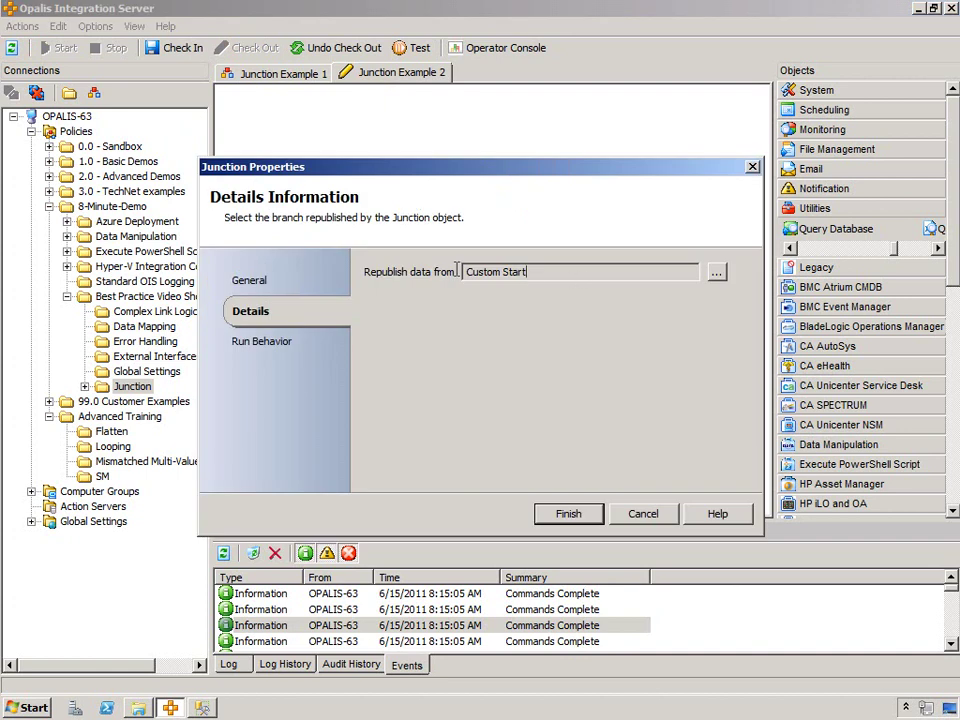
pyautogui.click(570, 515)
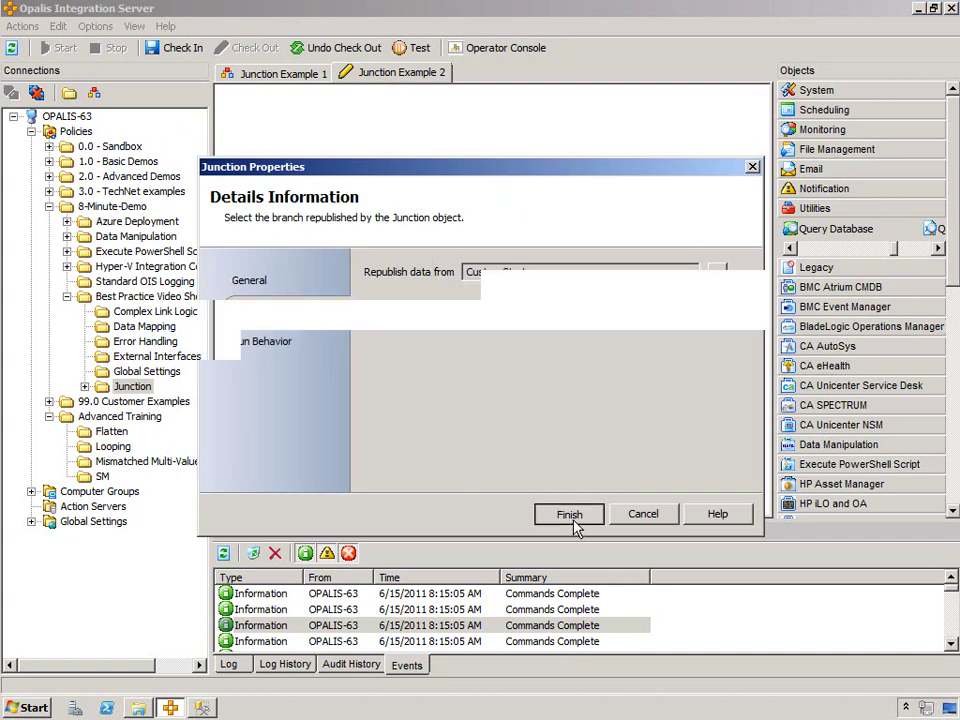
pyautogui.click(272, 176)
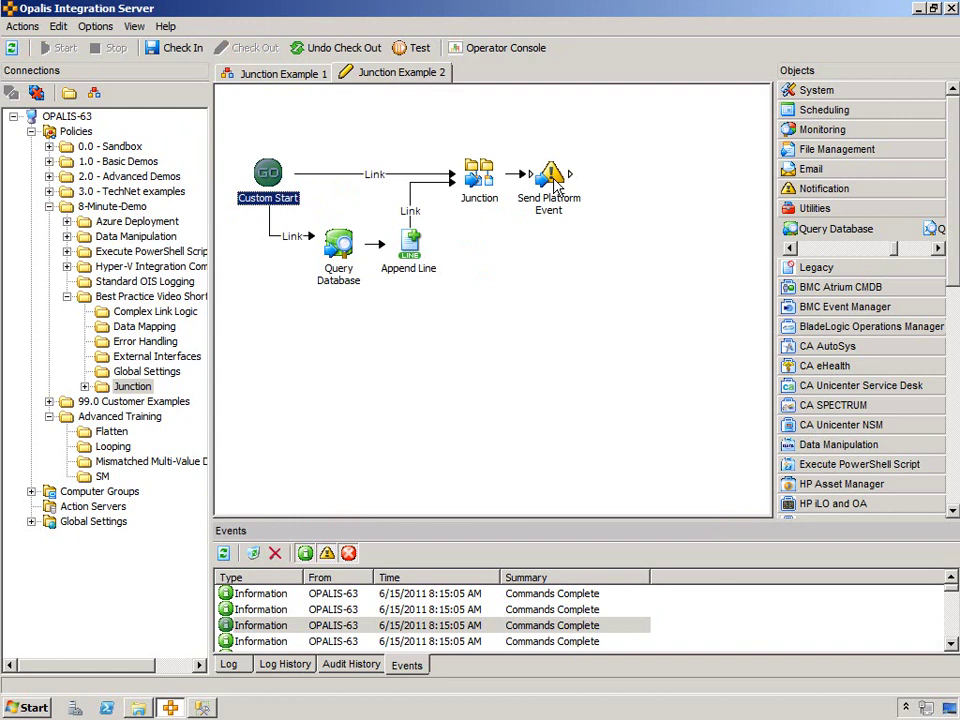
pyautogui.click(550, 180)
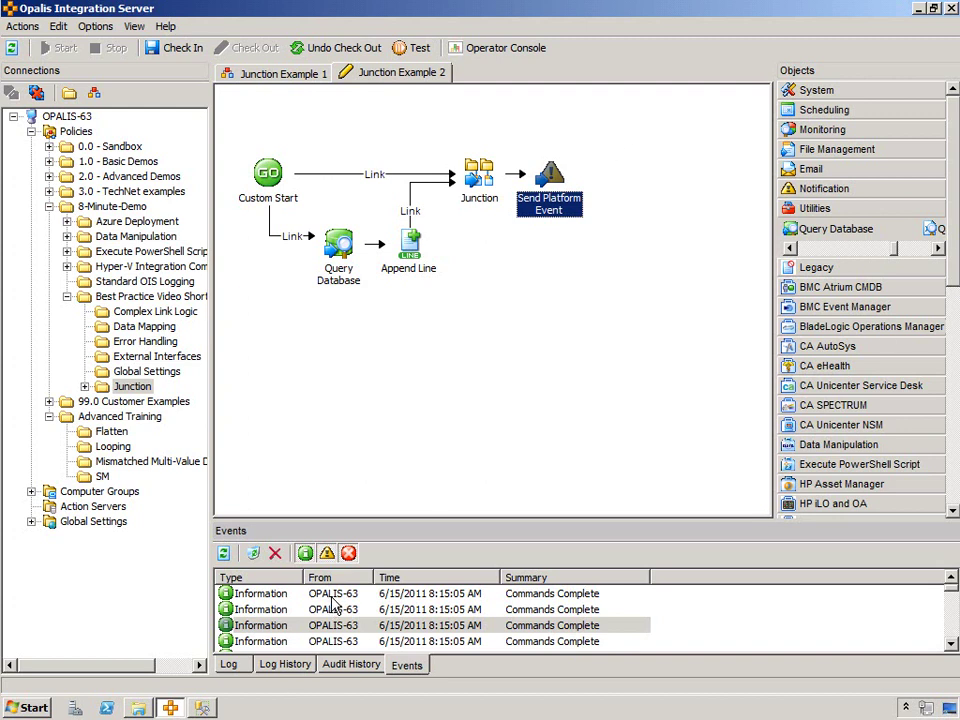
# - Purge all old entries from the events list
pyautogui.click(295, 609)
pyautogui.click(275, 553)
pyautogui.click(506, 409)
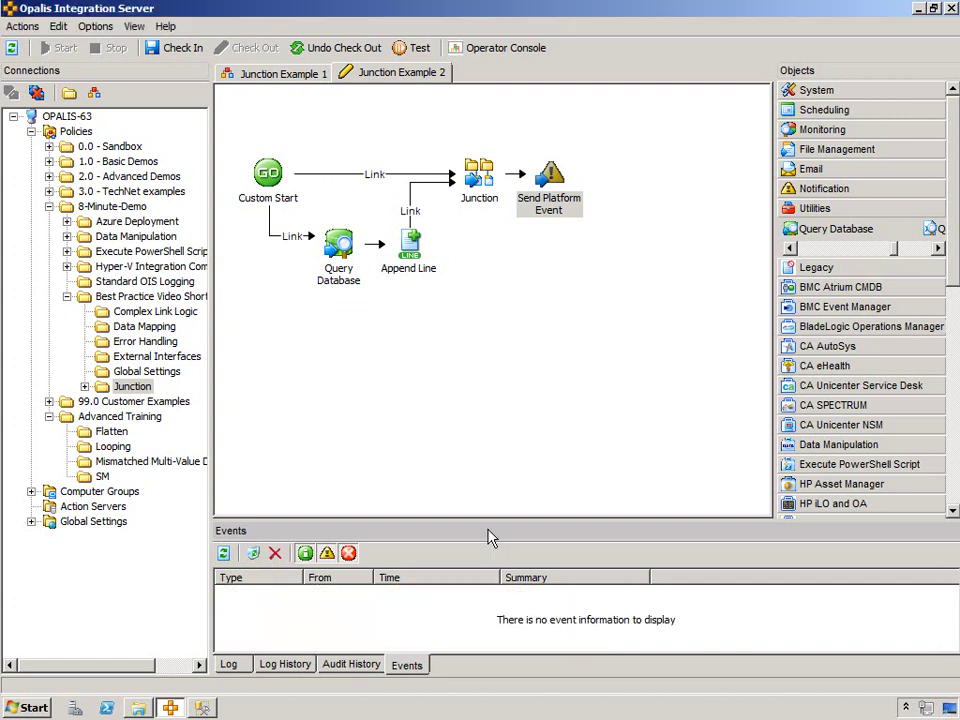
# - Review the Send Platform Event settings, then select each activity from Custom Start to Send Platform Event
pyautogui.click(607, 276)
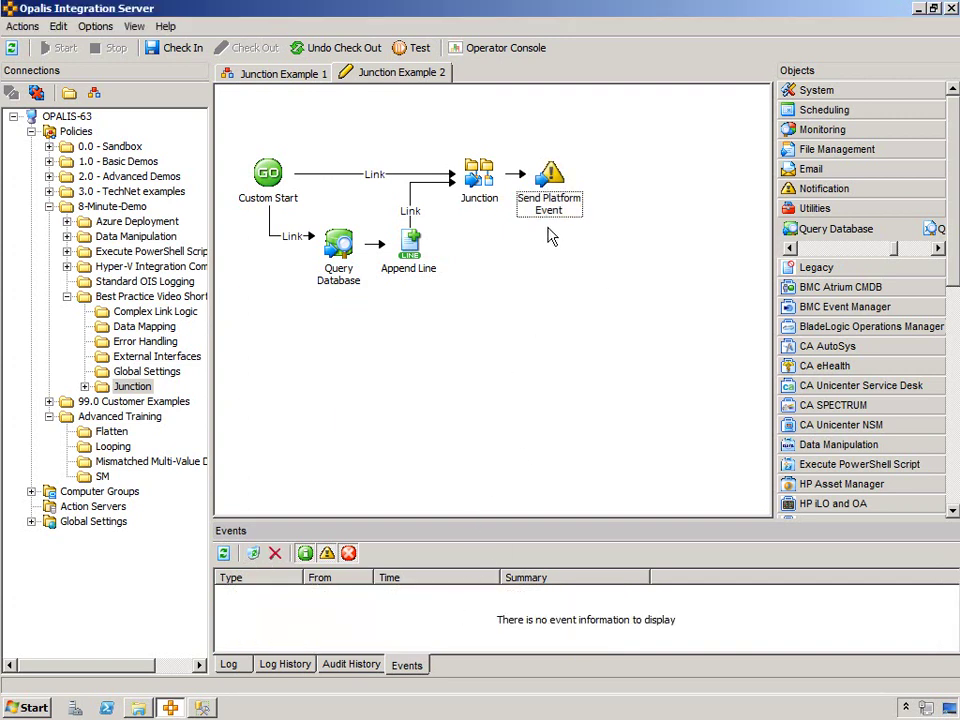
pyautogui.doubleClick(550, 175)
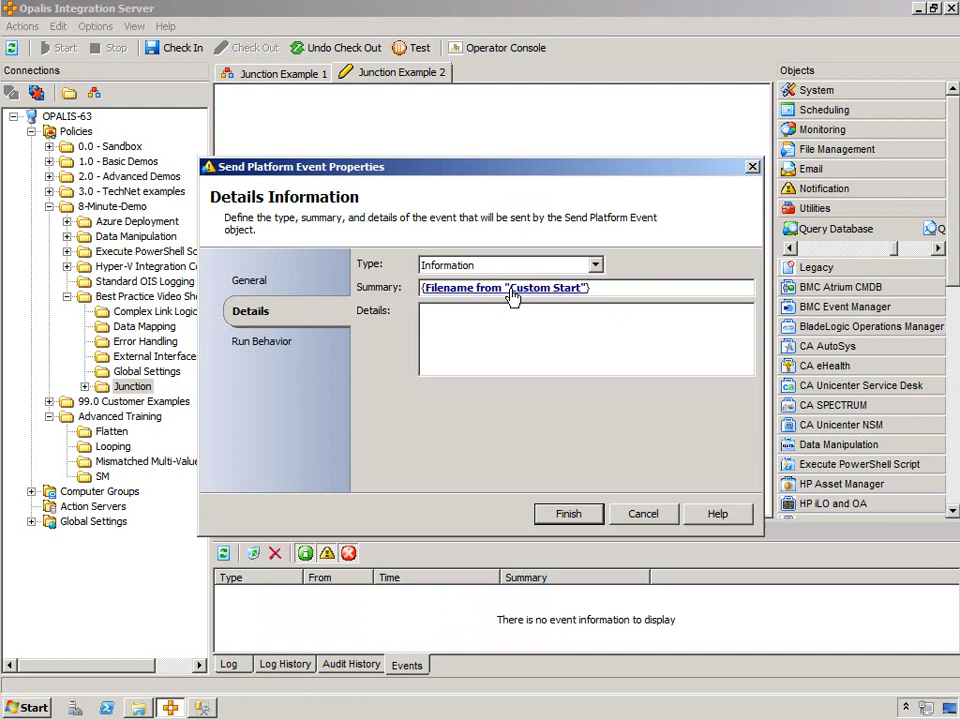
pyautogui.click(567, 514)
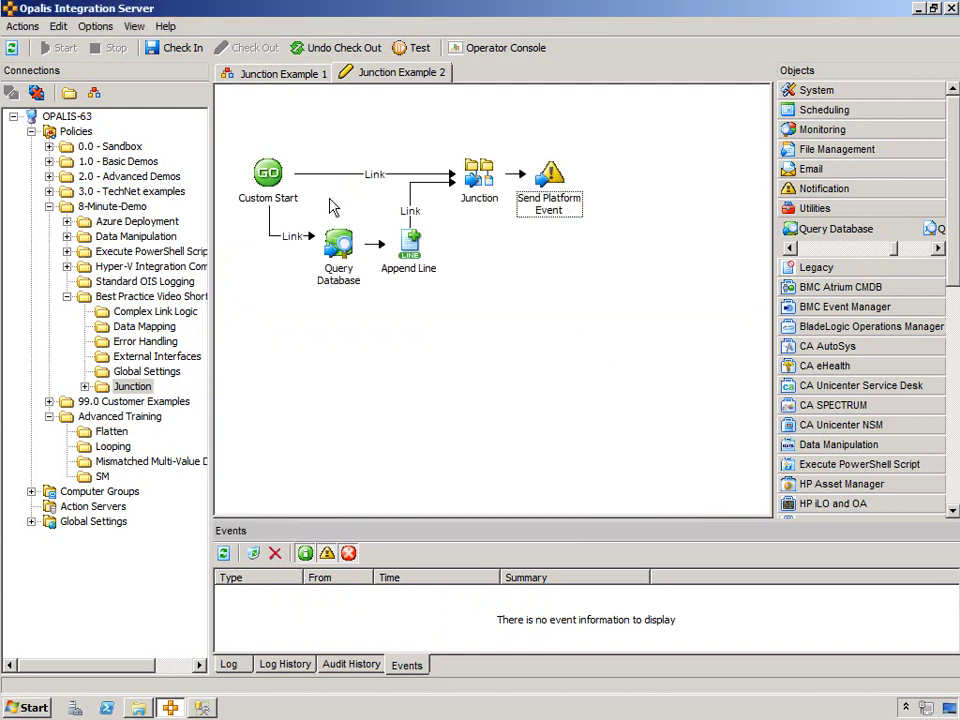
pyautogui.click(269, 175)
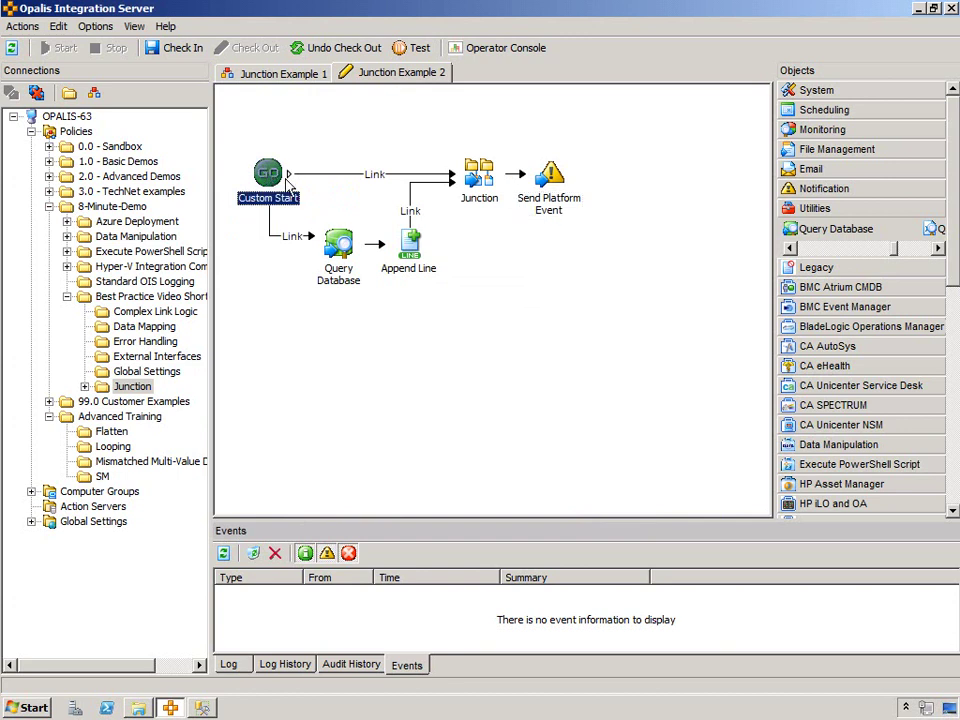
pyautogui.click(340, 245)
pyautogui.click(414, 244)
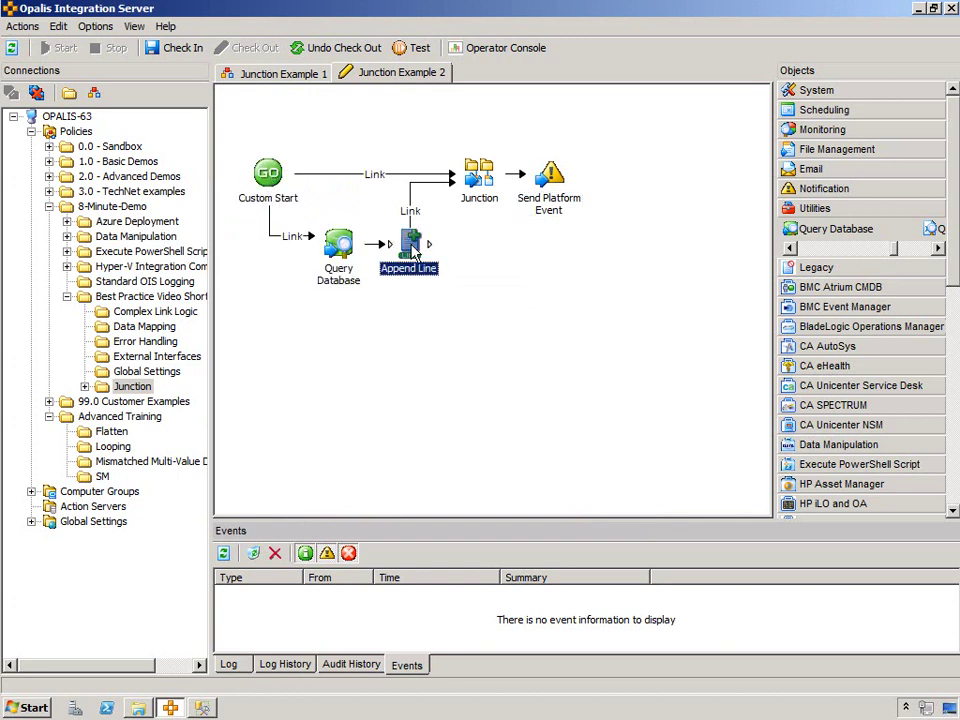
pyautogui.click(476, 176)
pyautogui.click(550, 178)
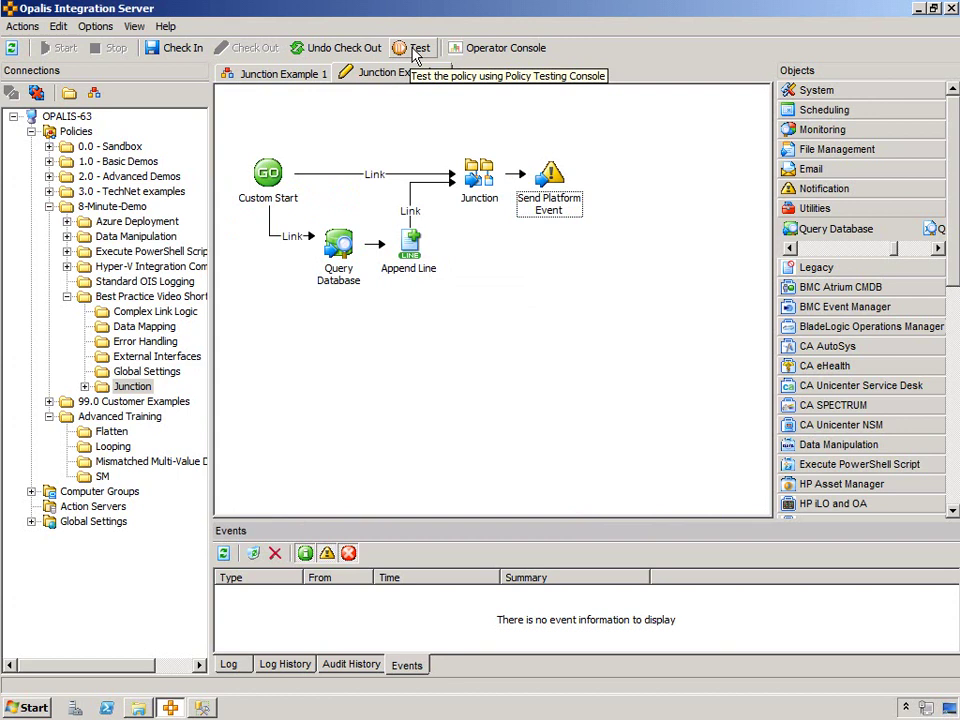
# - Check in Junction Example 2 and log in to the Operator Console as administrator with the account password
pyautogui.click(180, 47)
pyautogui.click(500, 48)
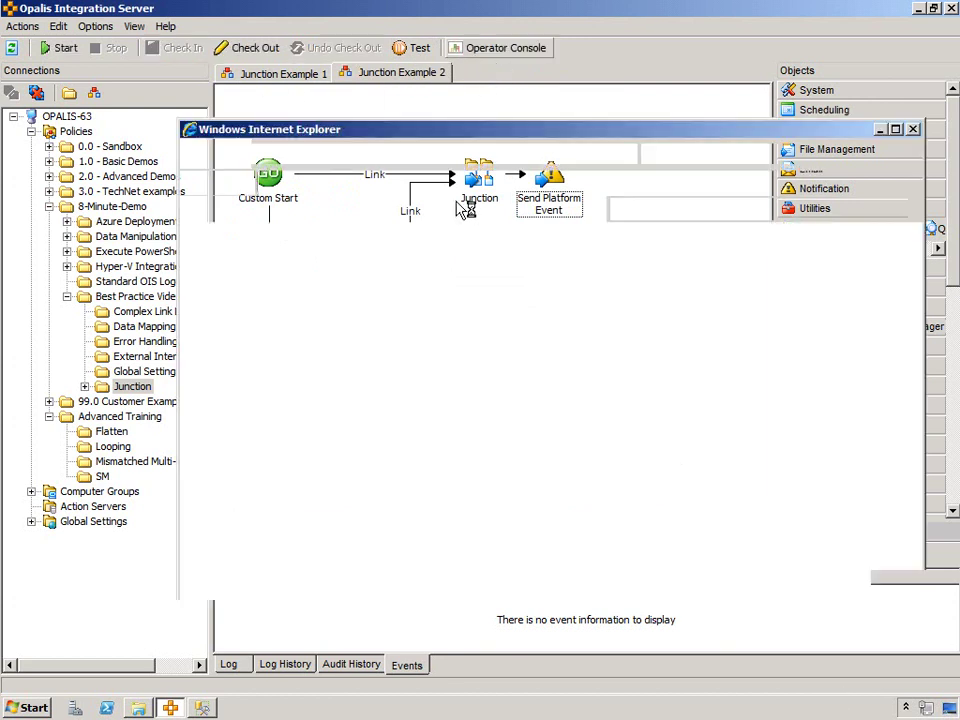
pyautogui.click(637, 370)
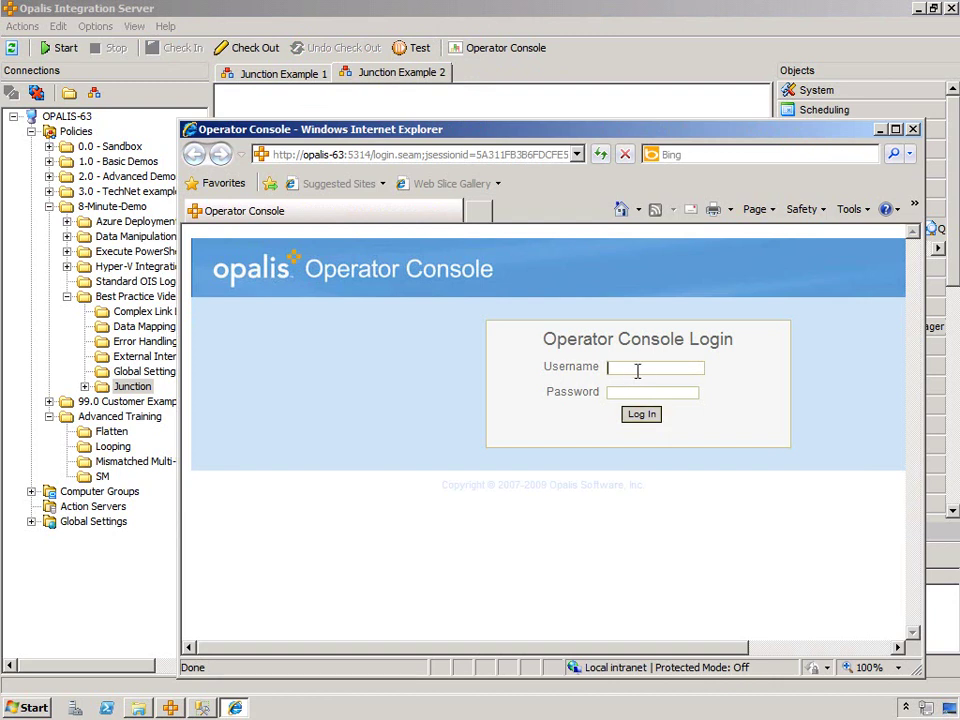
pyautogui.write('administrator')
pyautogui.press('Tab')
pyautogui.write('password')
pyautogui.press('Return')
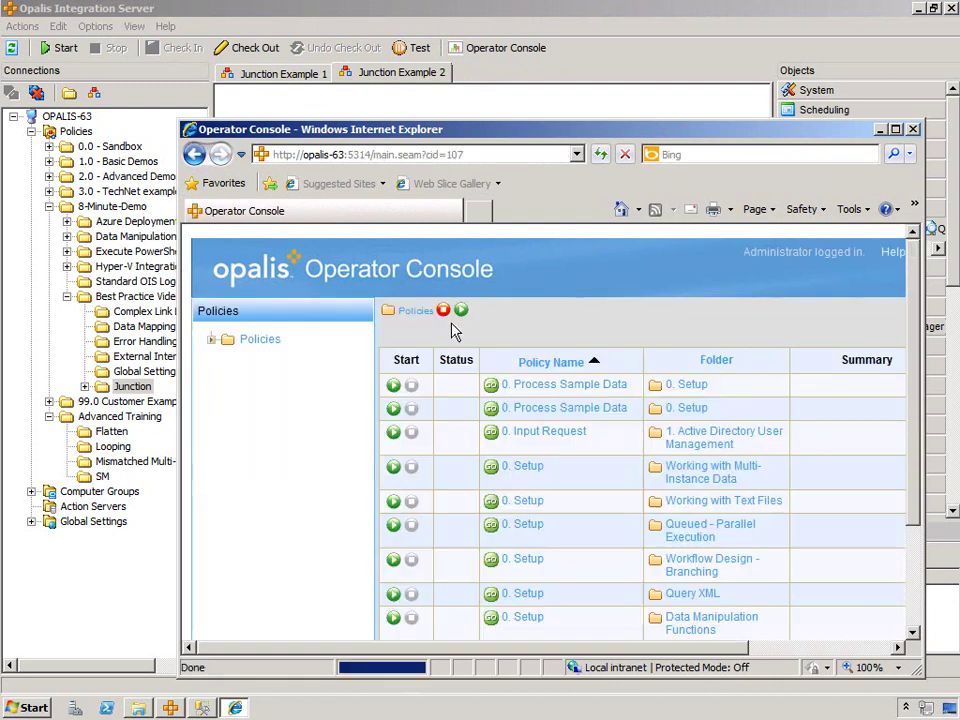
# - Search for and open the Junction Example 2 policy in the Operator Console
pyautogui.scroll(-3, 245, 357)
pyautogui.click(210, 566)
pyautogui.click(280, 364)
pyautogui.write('Junction E')
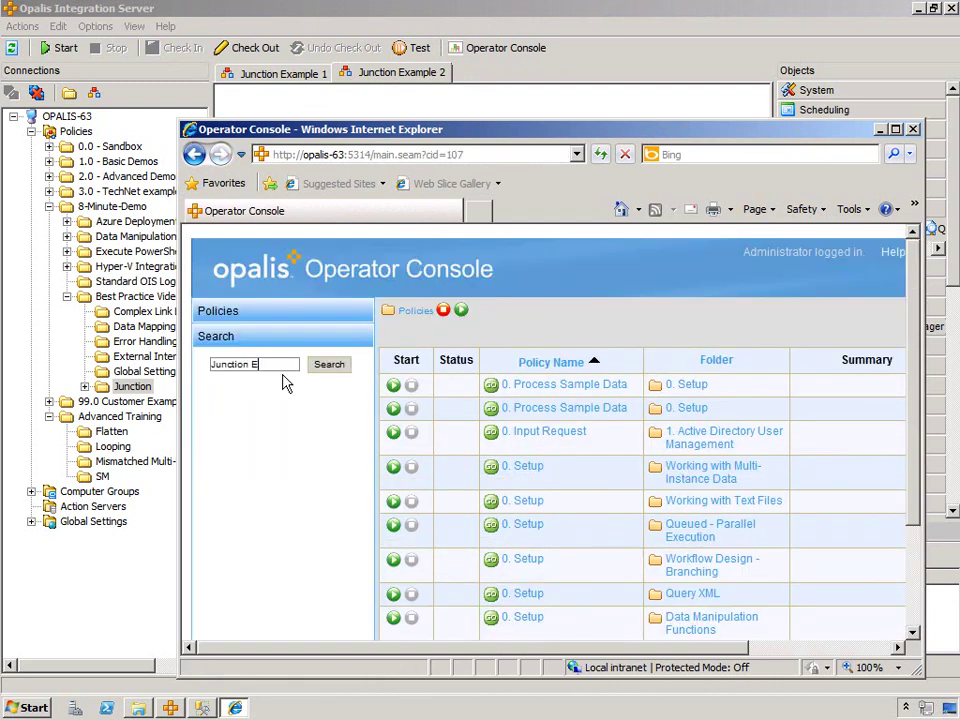
pyautogui.write('xample 2')
pyautogui.press('Return')
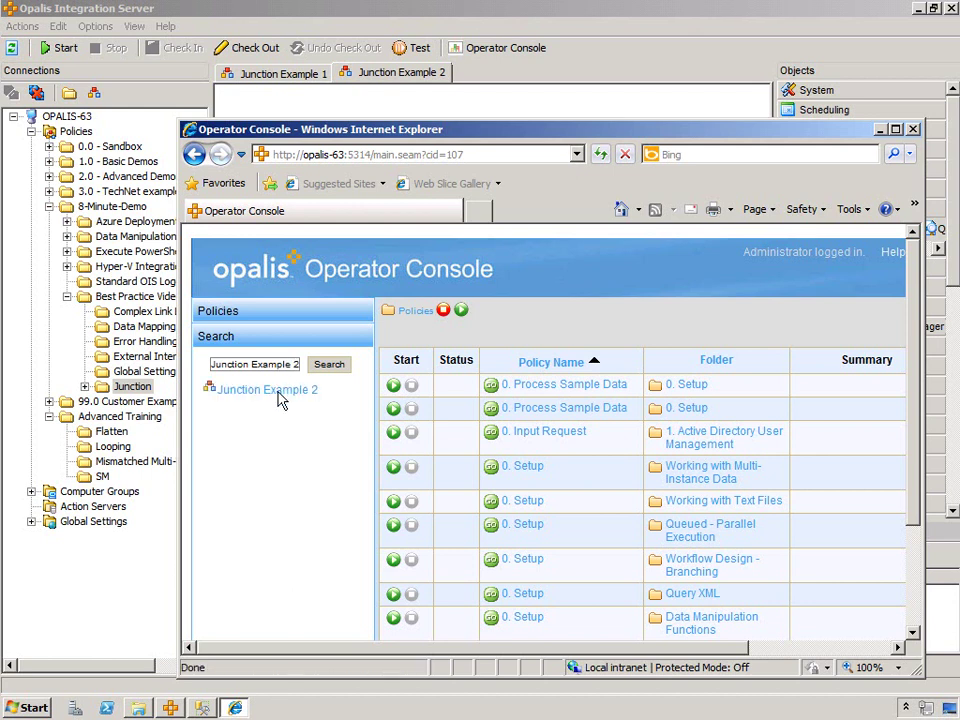
pyautogui.click(276, 391)
pyautogui.doubleClick(407, 131)
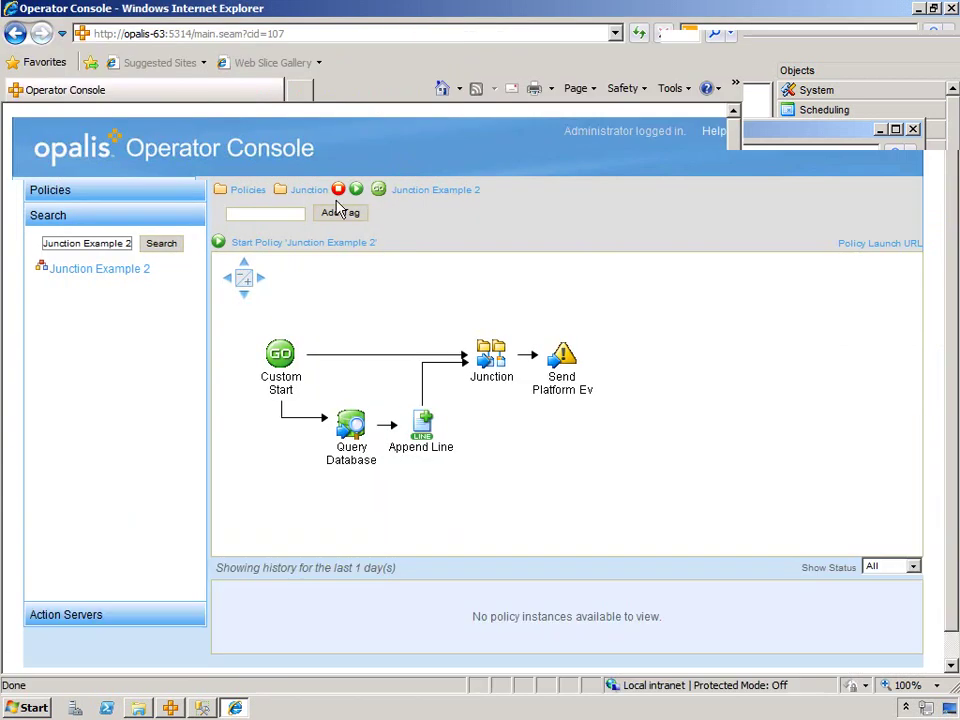
# - Start Junction Example 2 with Filename C:\Demo\computers2.txt, then view the Integration Server run log
pyautogui.click(260, 243)
pyautogui.click(138, 707)
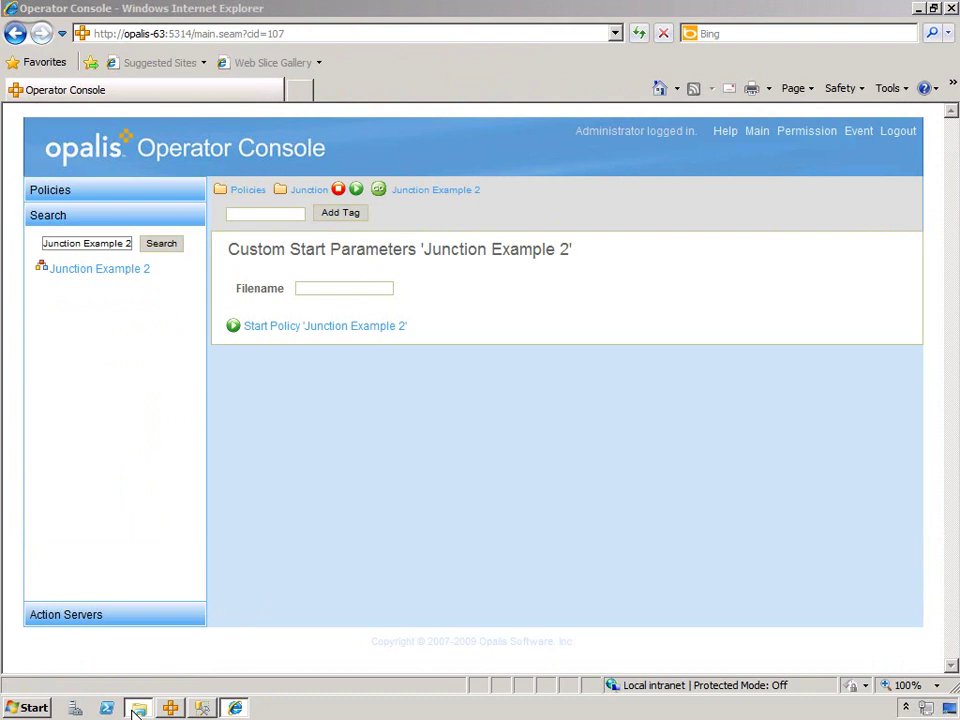
pyautogui.click(130, 405)
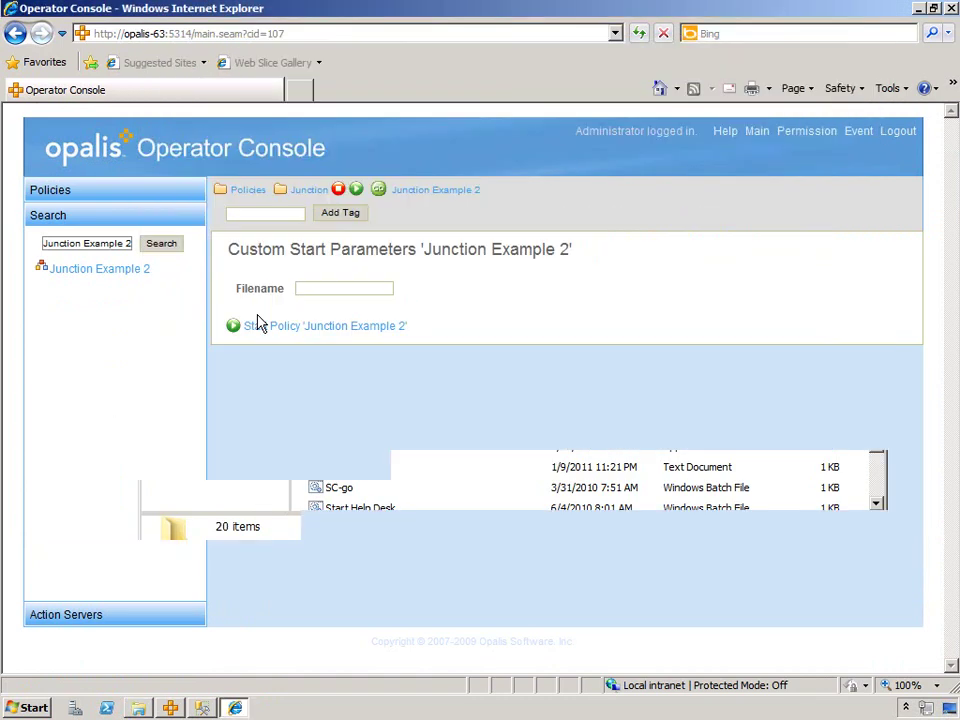
pyautogui.click(326, 288)
pyautogui.write('C:\\Demo\\computers')
pyautogui.write('2.')
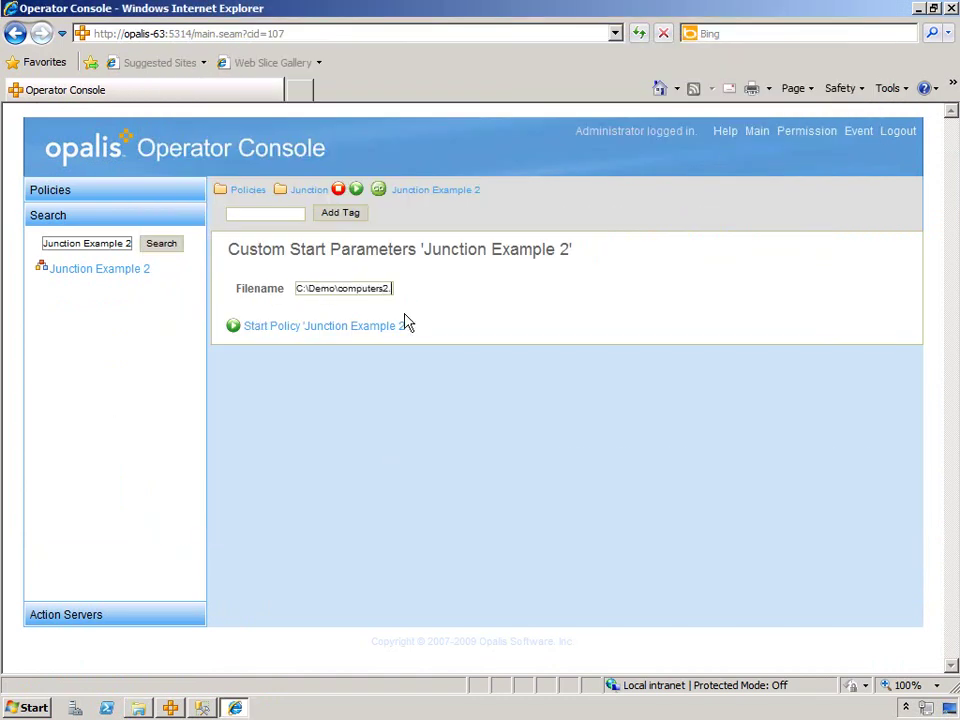
pyautogui.write('txt')
pyautogui.click(345, 327)
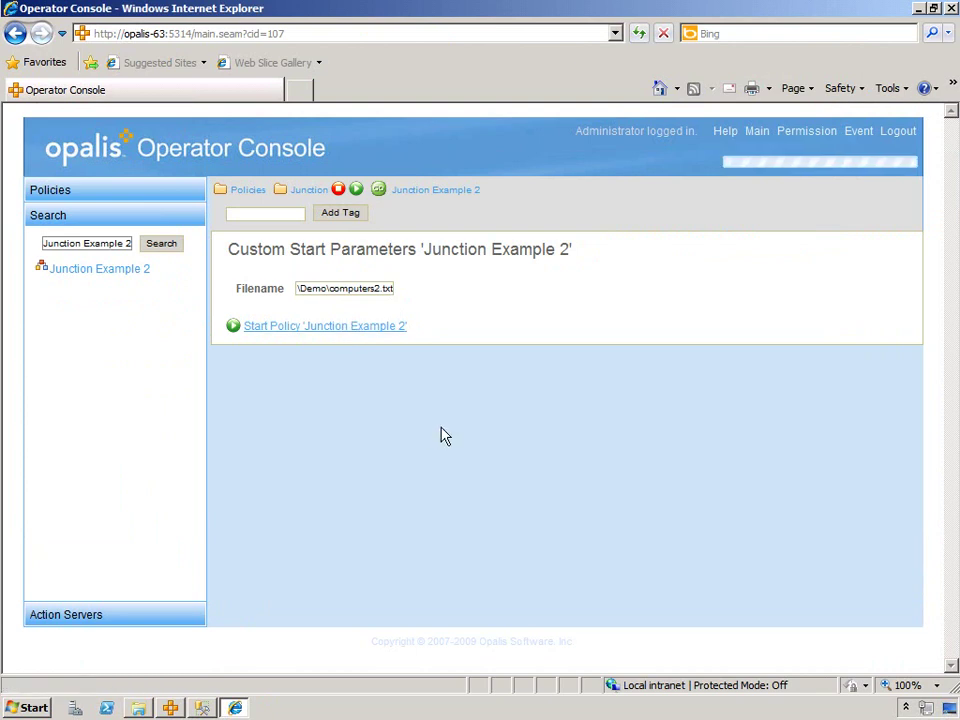
pyautogui.click(170, 708)
pyautogui.click(228, 665)
# - Refresh the log and inspect the Information event summarised as C:\Demo\computers2.txt
pyautogui.click(226, 578)
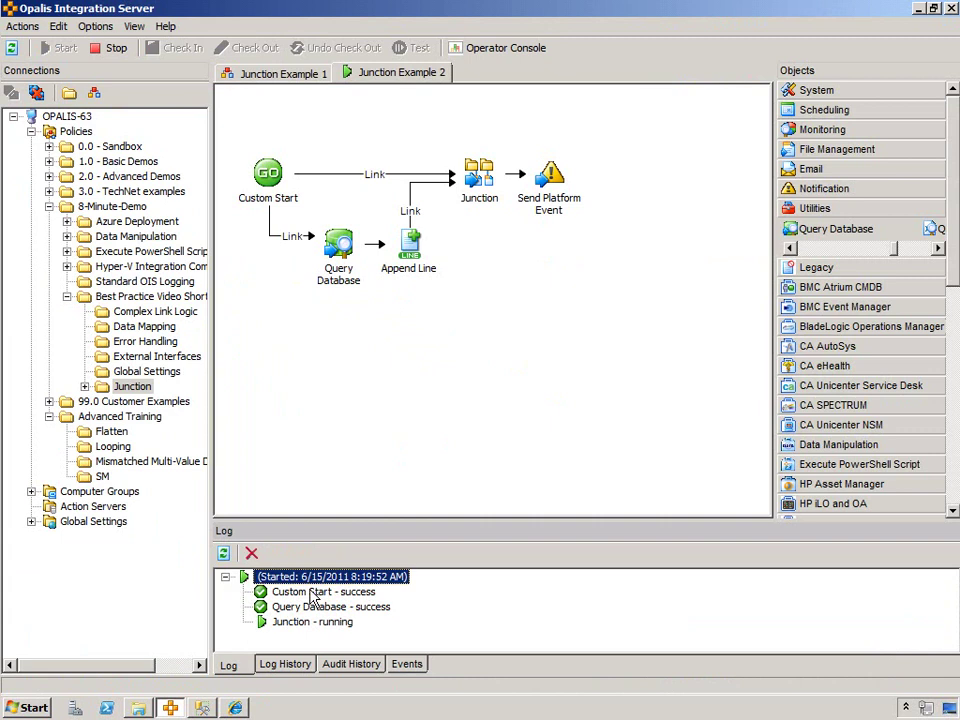
pyautogui.click(223, 554)
pyautogui.click(406, 665)
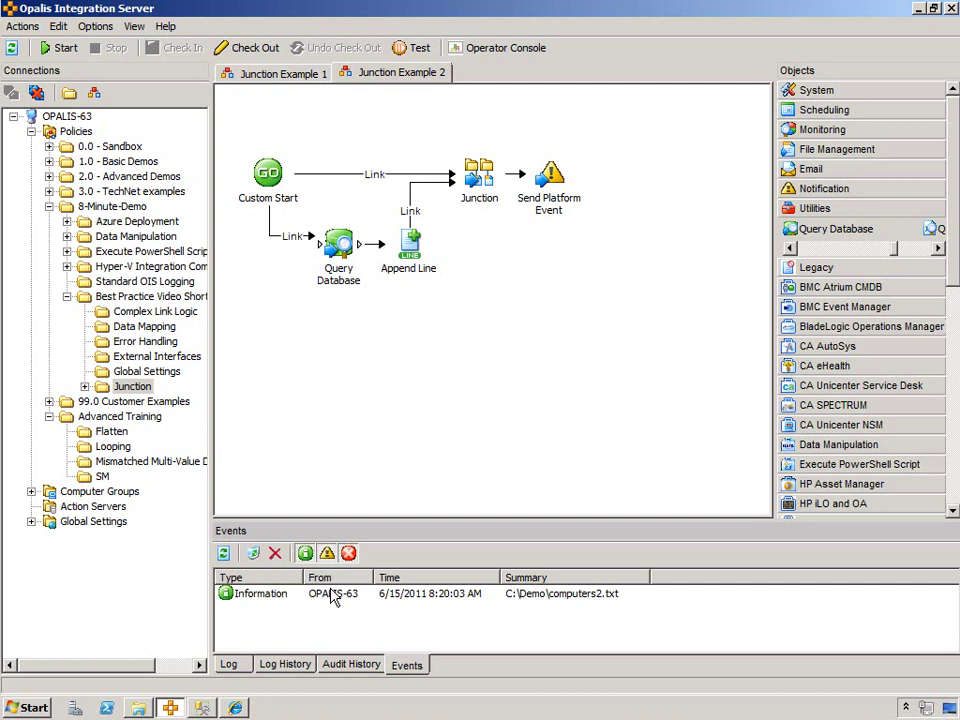
pyautogui.doubleClick(459, 596)
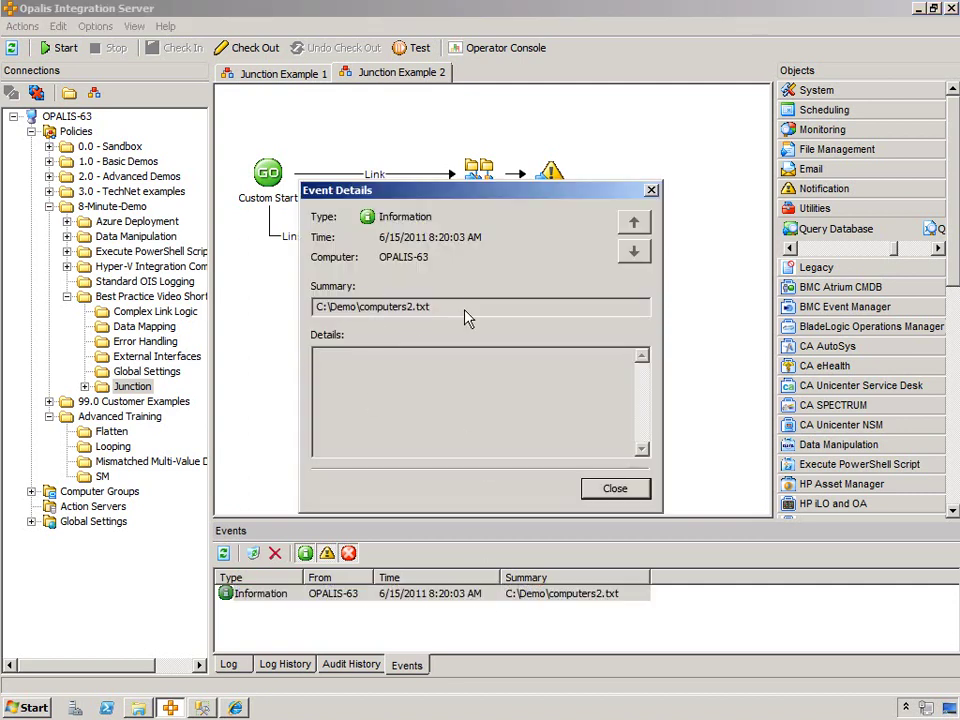
pyautogui.moveTo(440, 308); pyautogui.dragTo(305, 310)
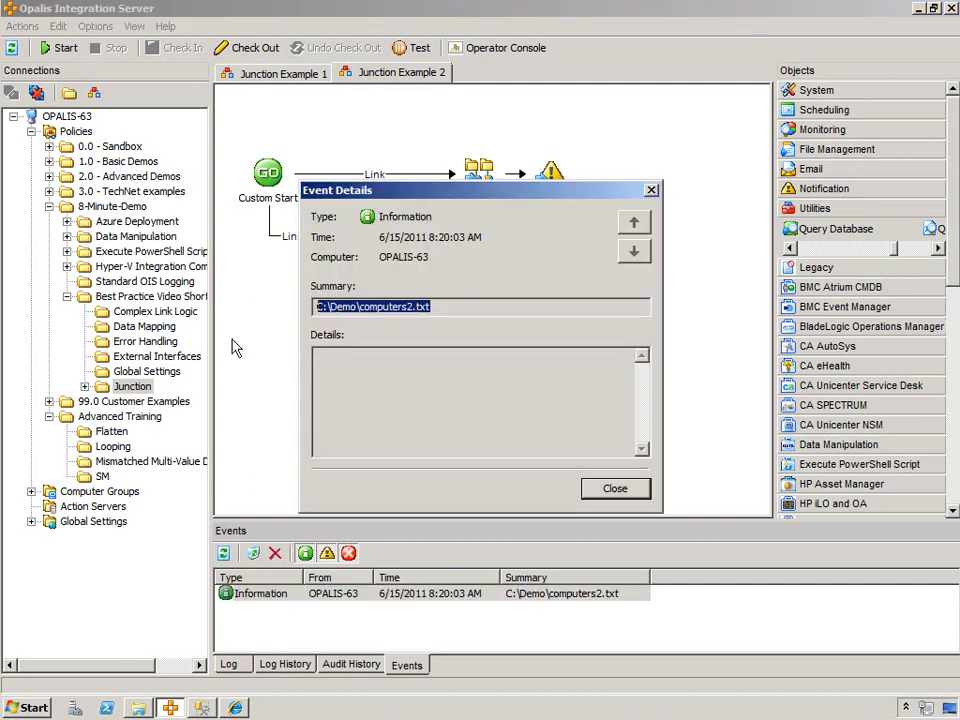
pyautogui.click(613, 489)
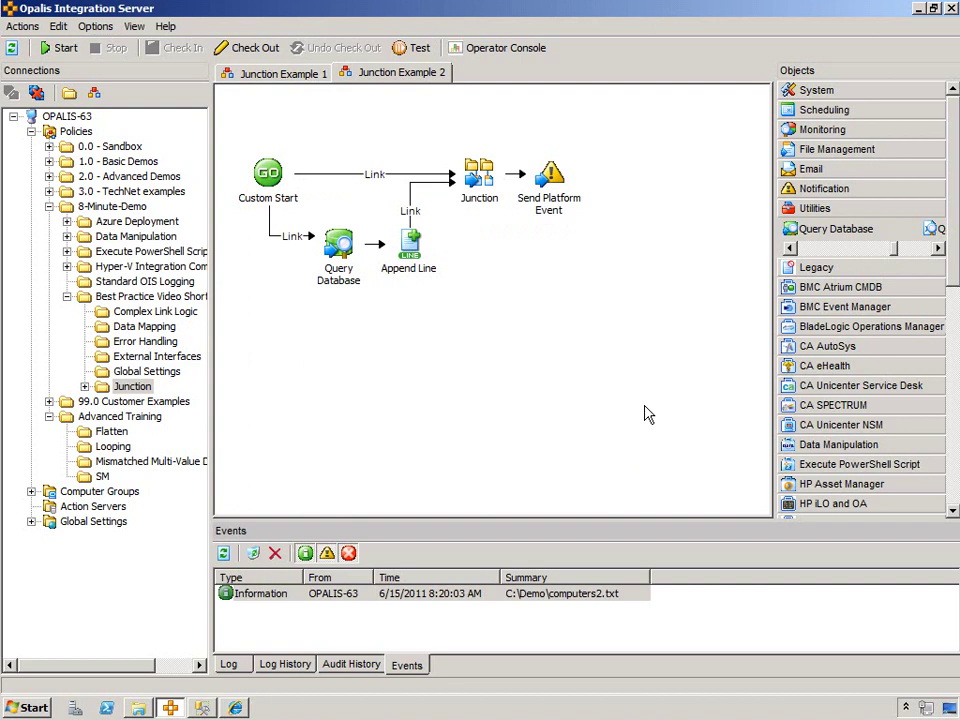
# - Check the contents of computers2 in the Demo folder, then close Notepad and Explorer
pyautogui.click(138, 708)
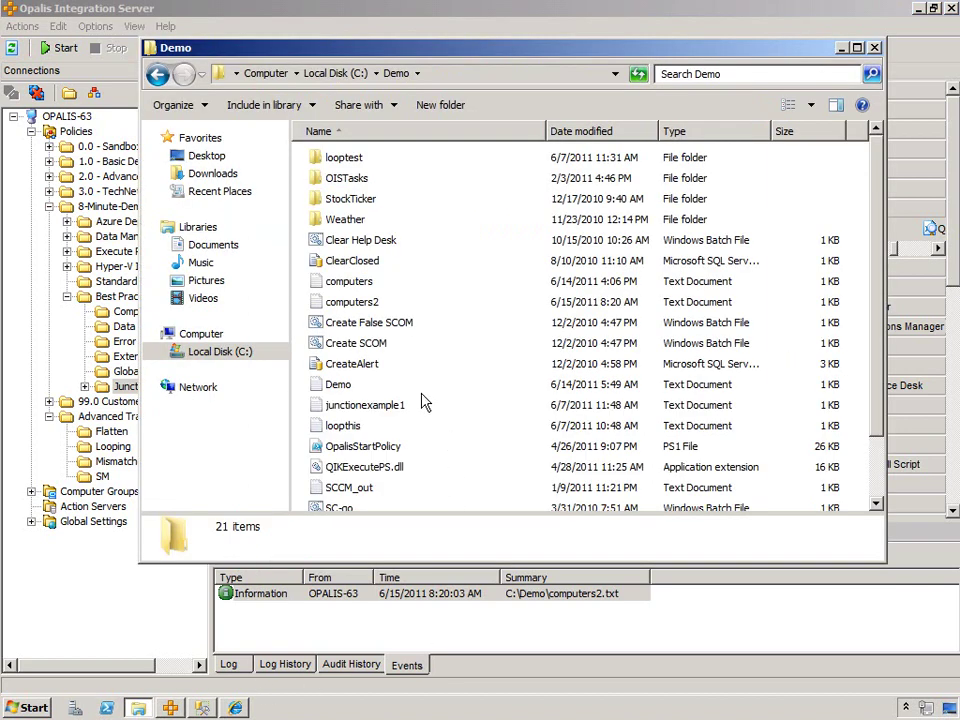
pyautogui.doubleClick(345, 301)
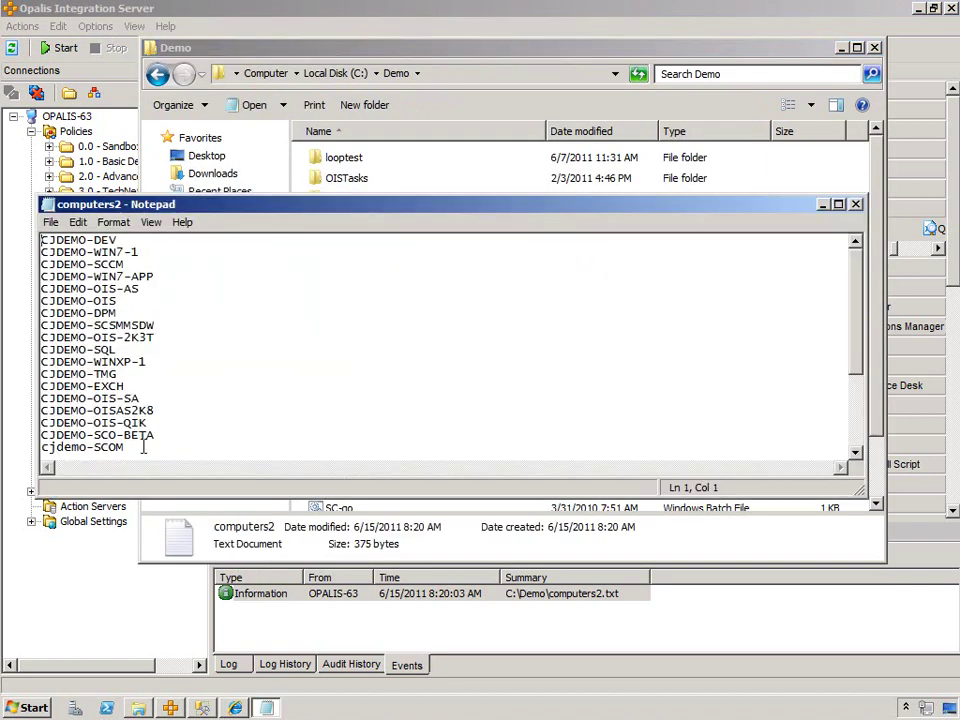
pyautogui.scroll(-4, 143, 447)
pyautogui.click(855, 204)
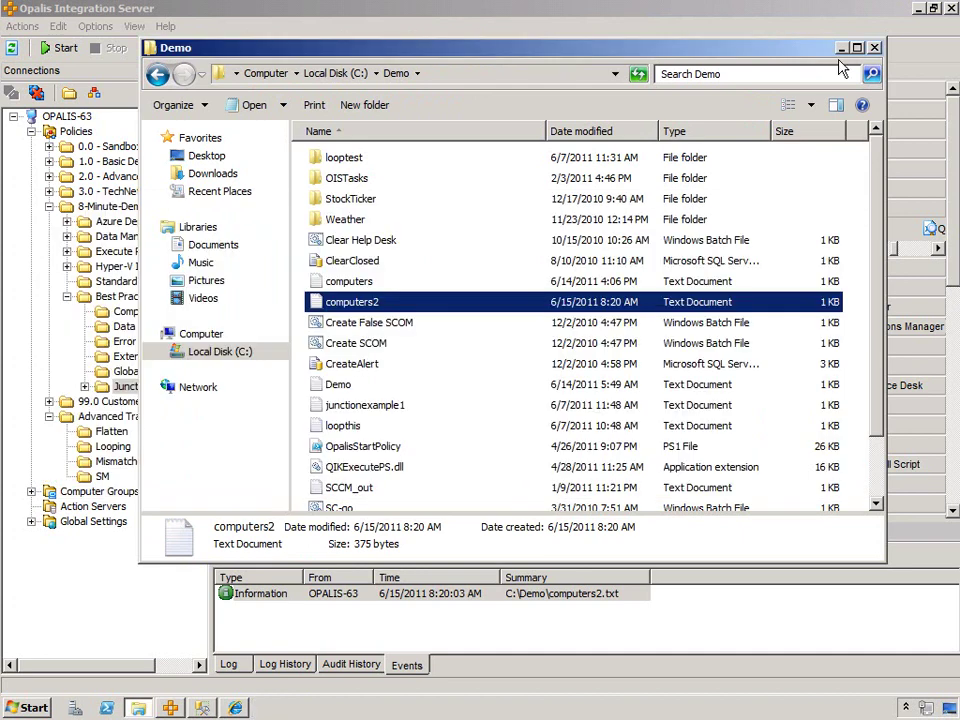
pyautogui.click(874, 47)
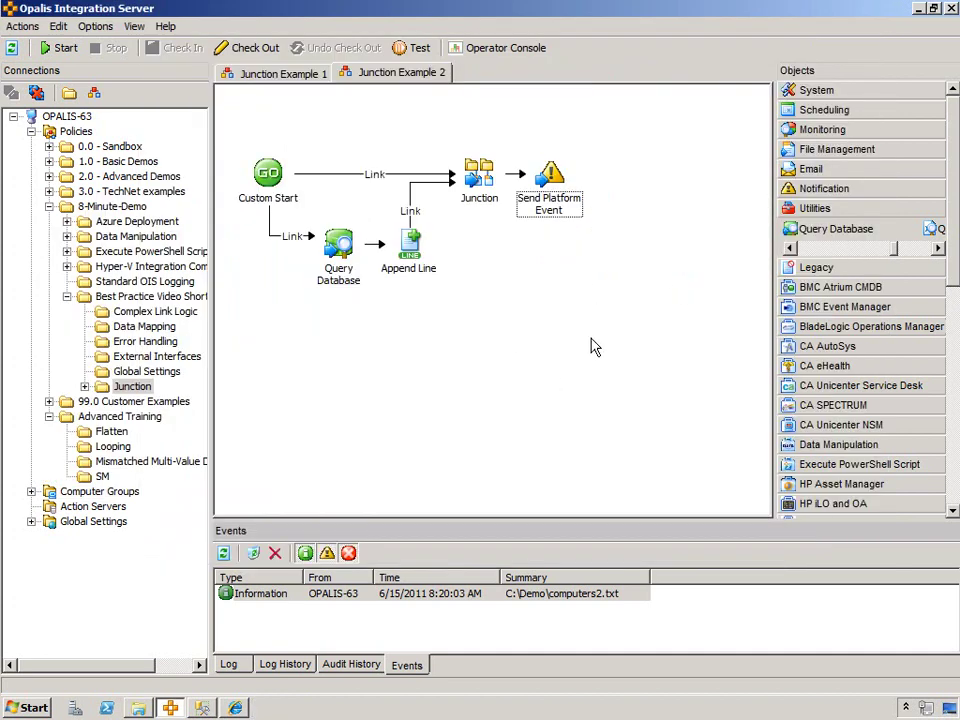
pyautogui.moveTo(591, 343); pyautogui.dragTo(245, 147)
pyautogui.click(565, 388)
pyautogui.click(270, 175)
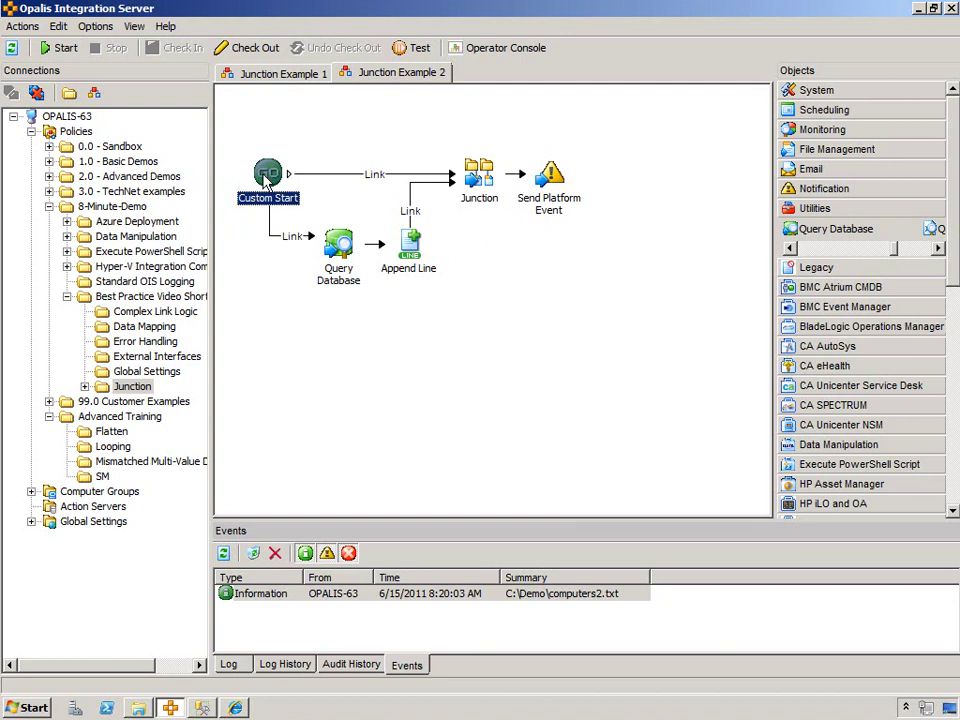
pyautogui.click(552, 185)
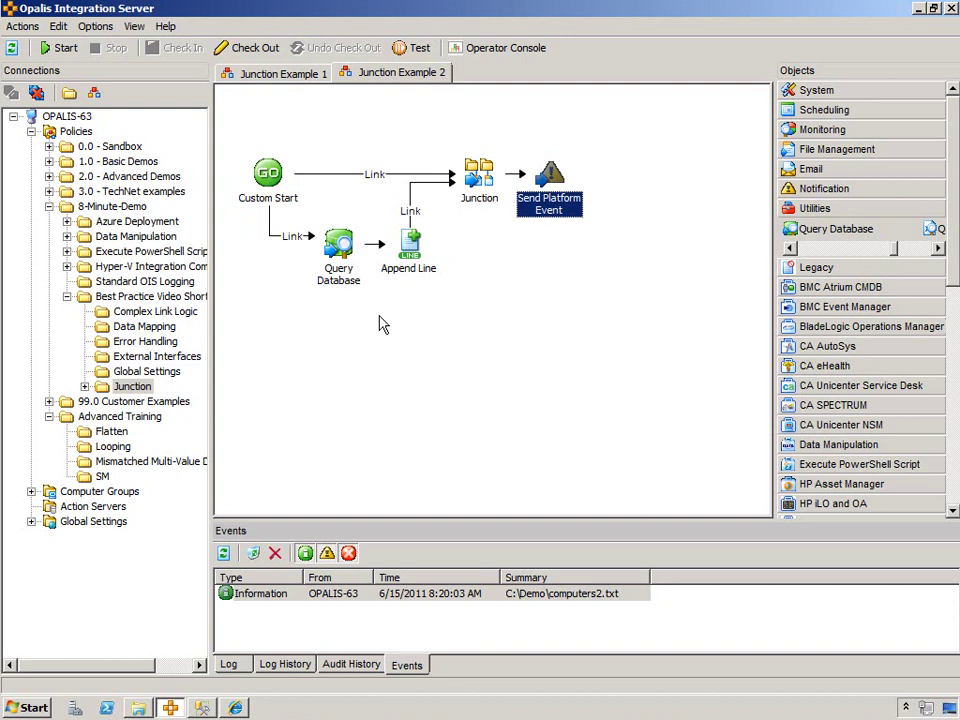
pyautogui.click(280, 185)
pyautogui.click(478, 178)
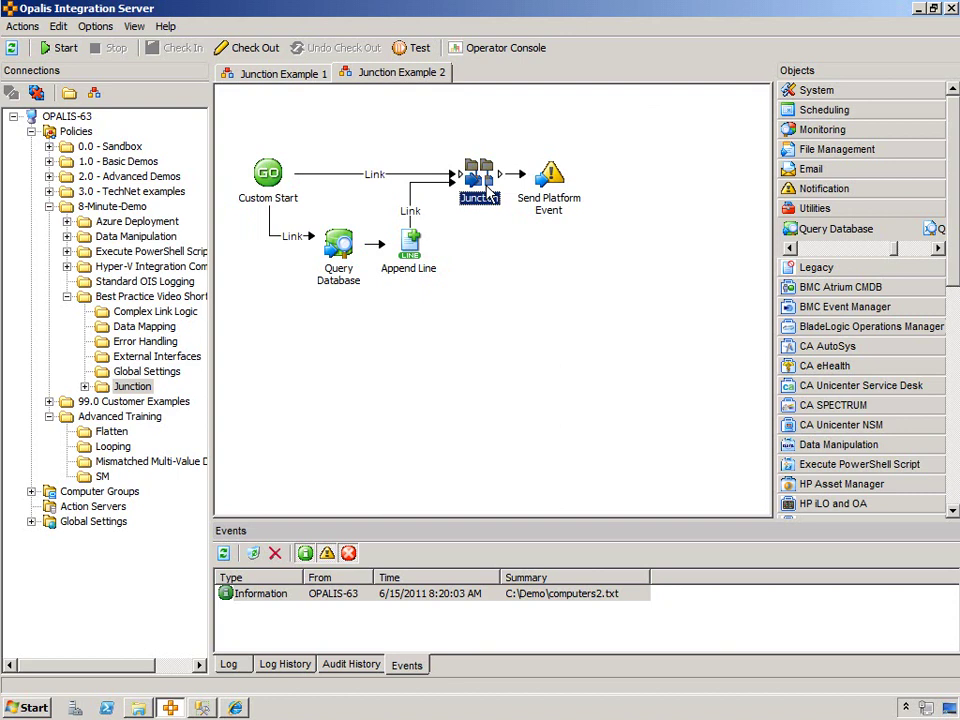
pyautogui.doubleClick(484, 180)
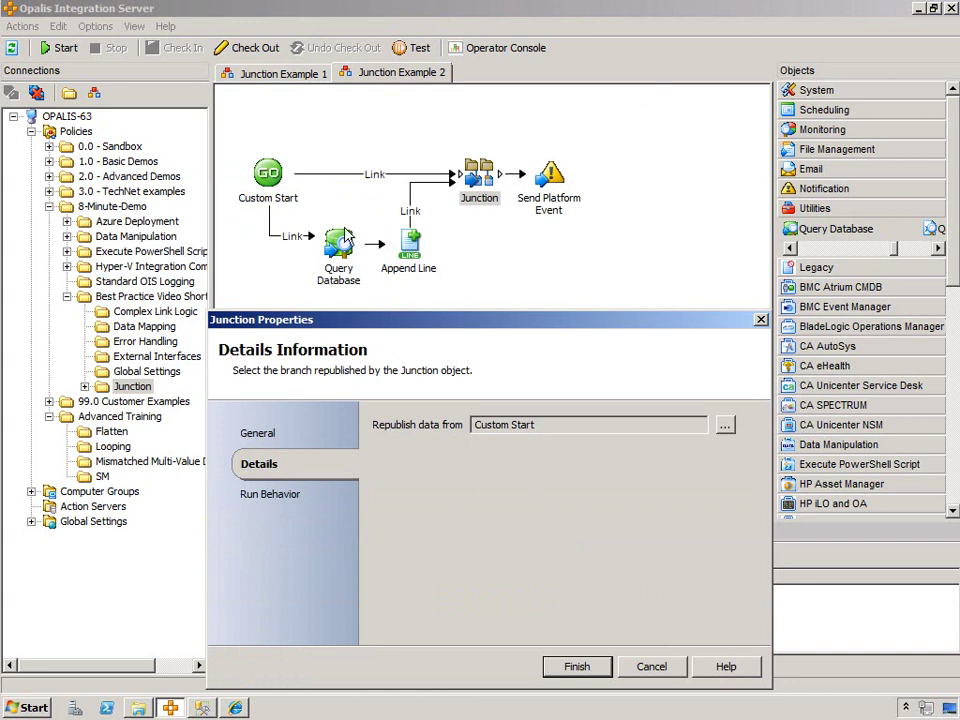
pyautogui.click(666, 669)
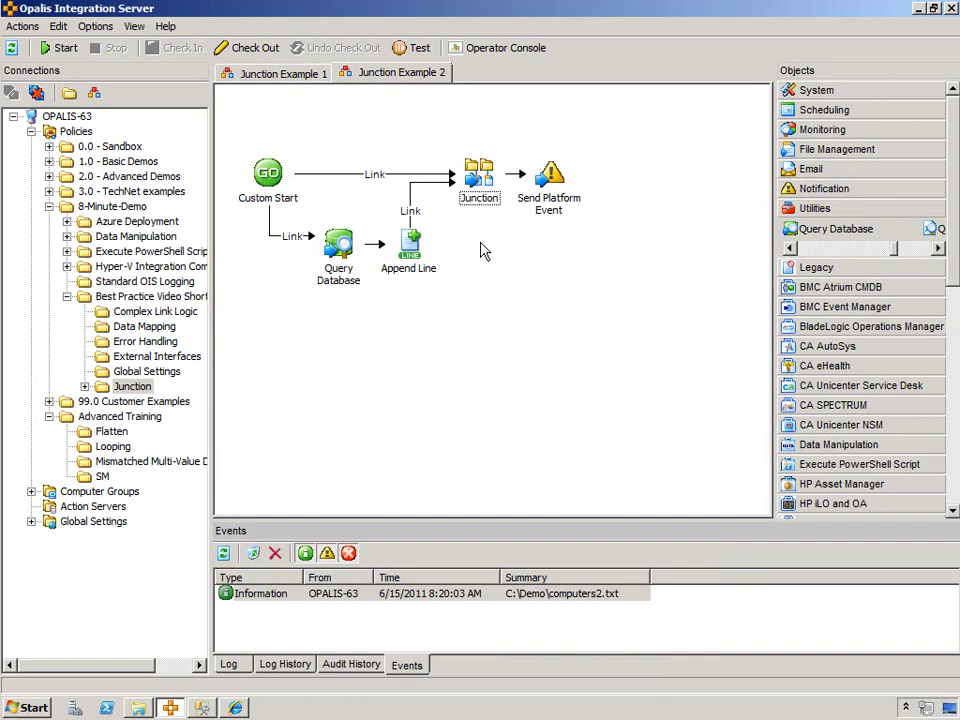
pyautogui.doubleClick(483, 183)
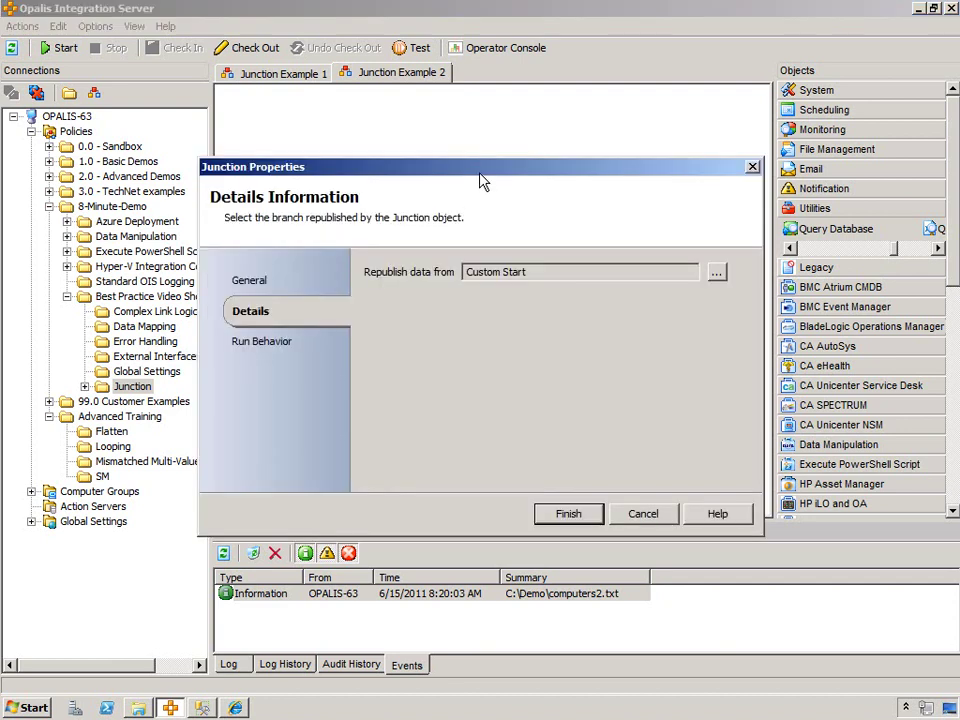
pyautogui.moveTo(485, 180); pyautogui.dragTo(478, 313)
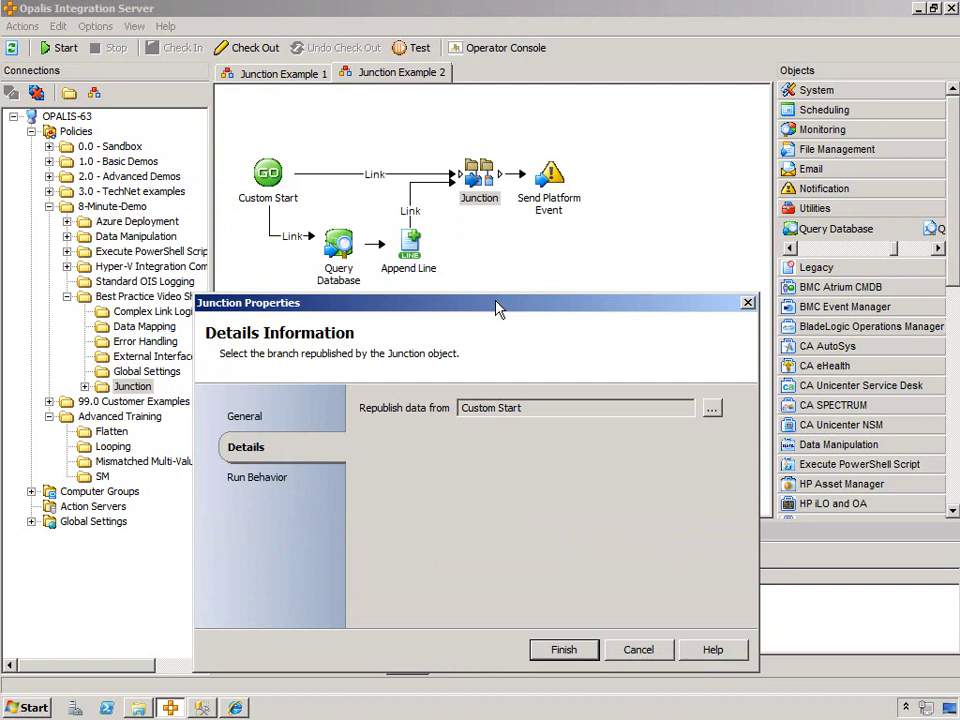
pyautogui.click(640, 651)
pyautogui.click(552, 180)
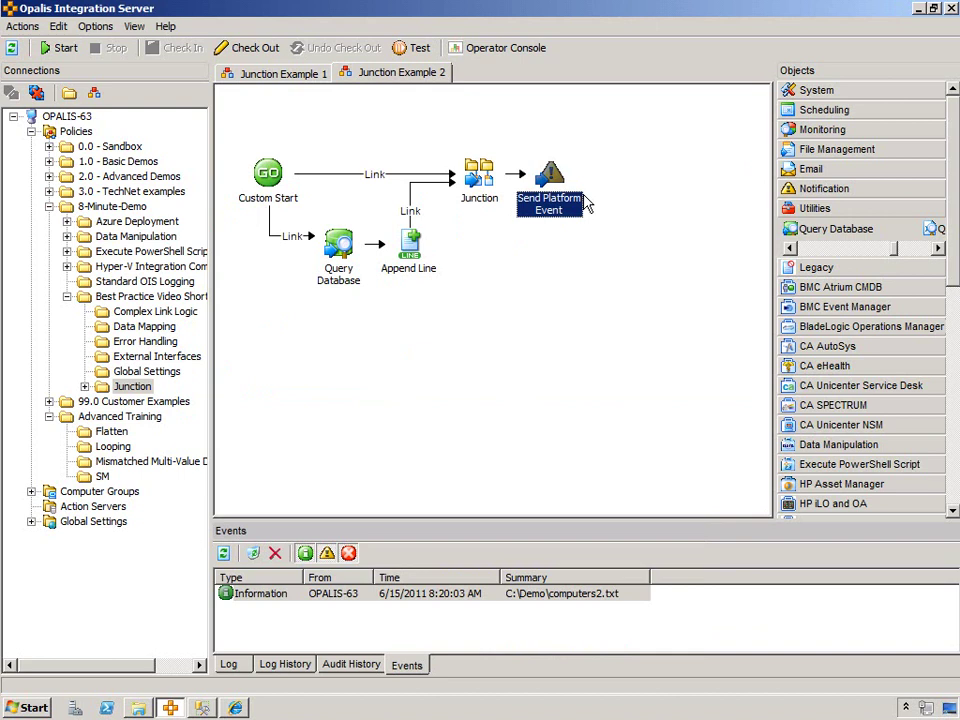
pyautogui.click(604, 302)
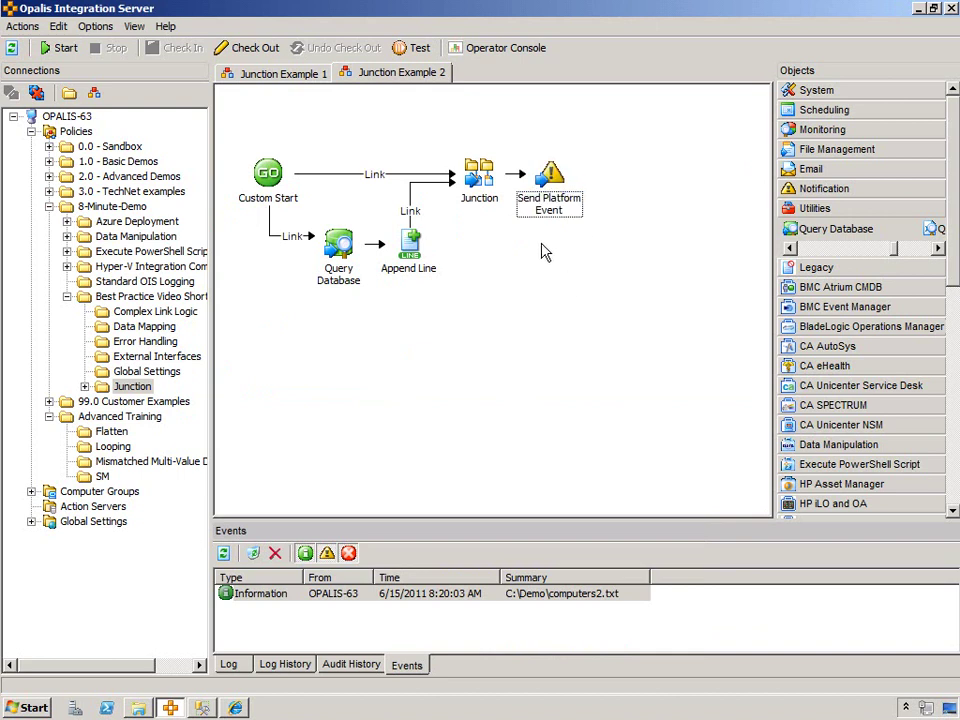